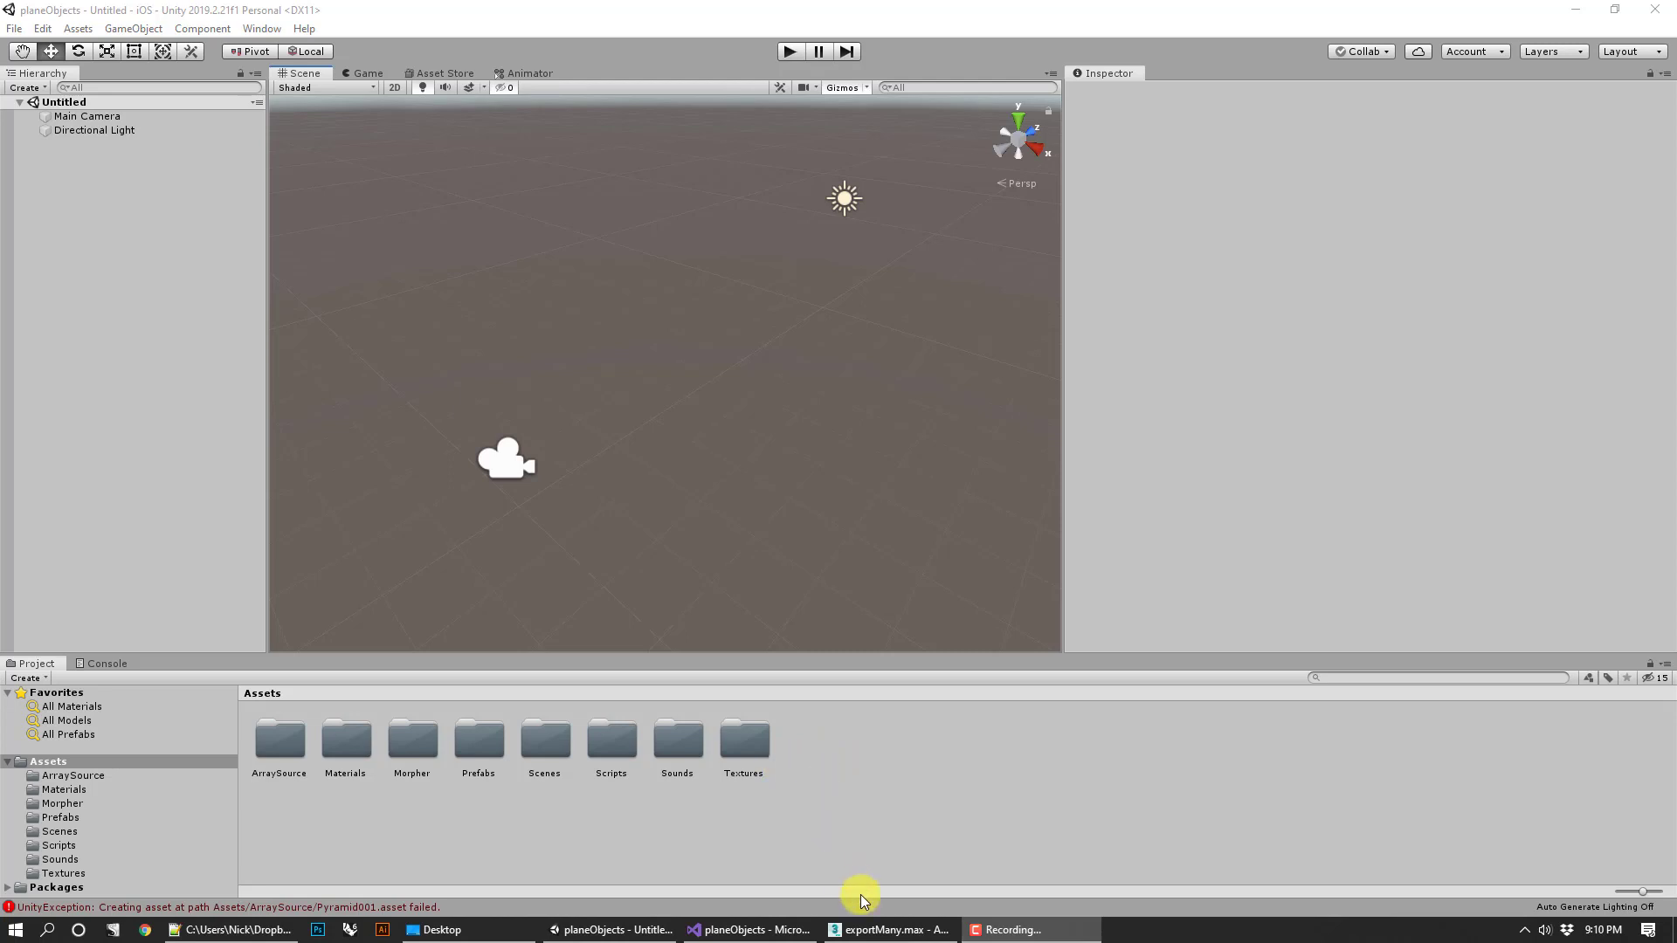
Switch to 3ds Max and examine the teapot, cylinder and box one by one with the Material Editor open.
click(860, 928)
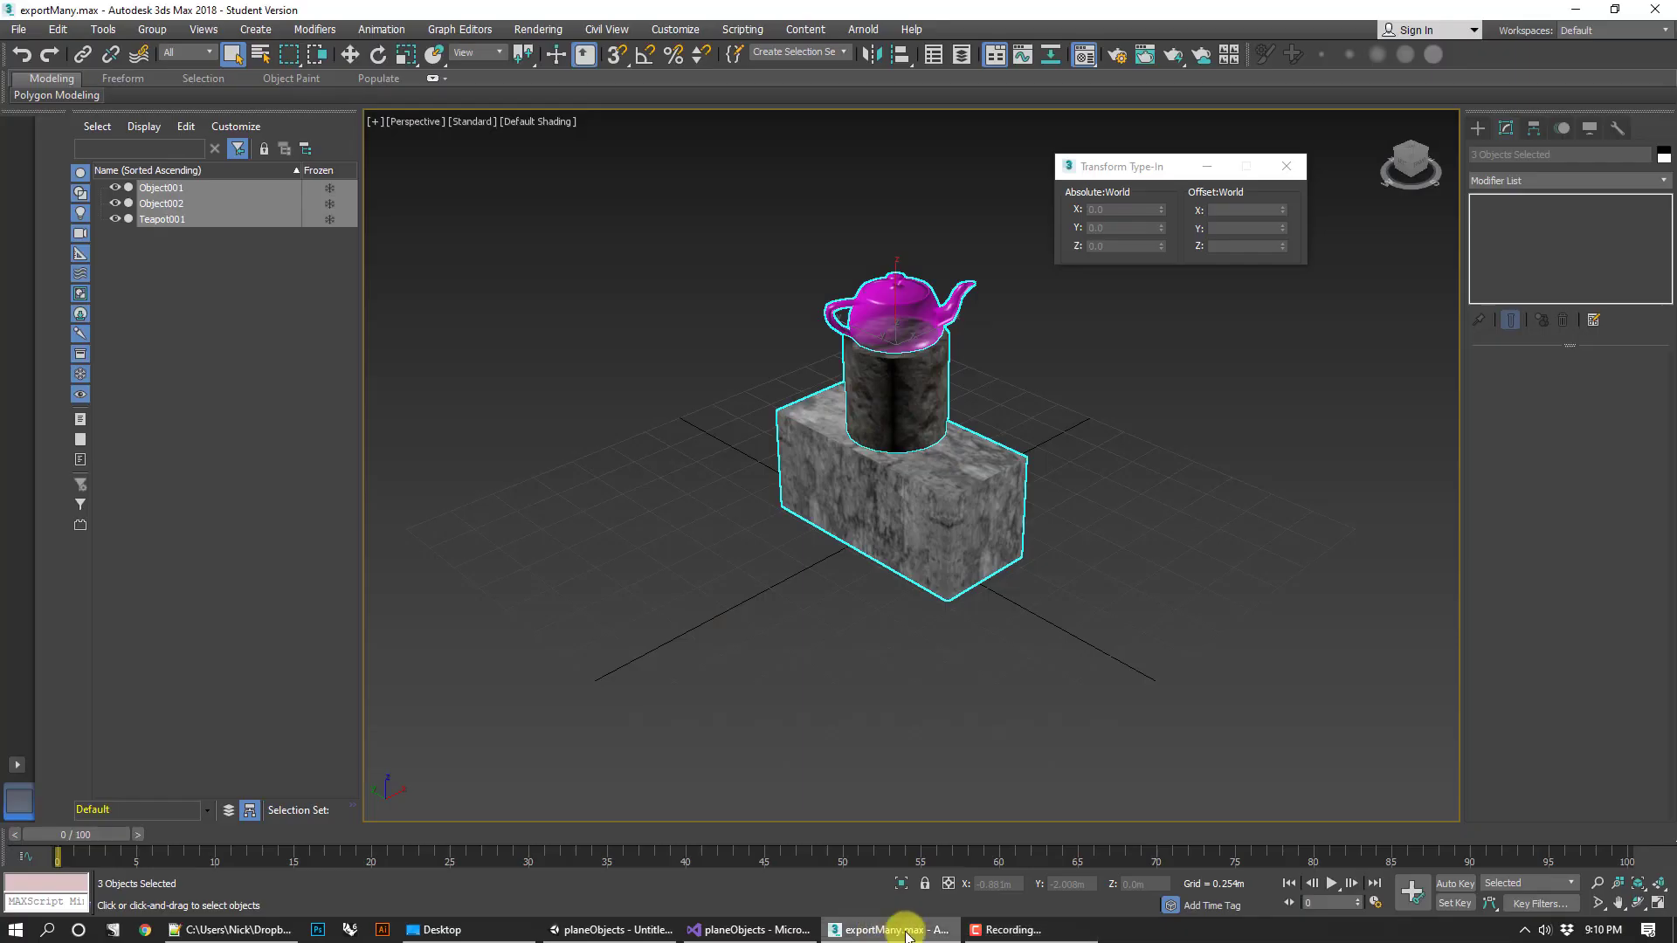
click(1065, 622)
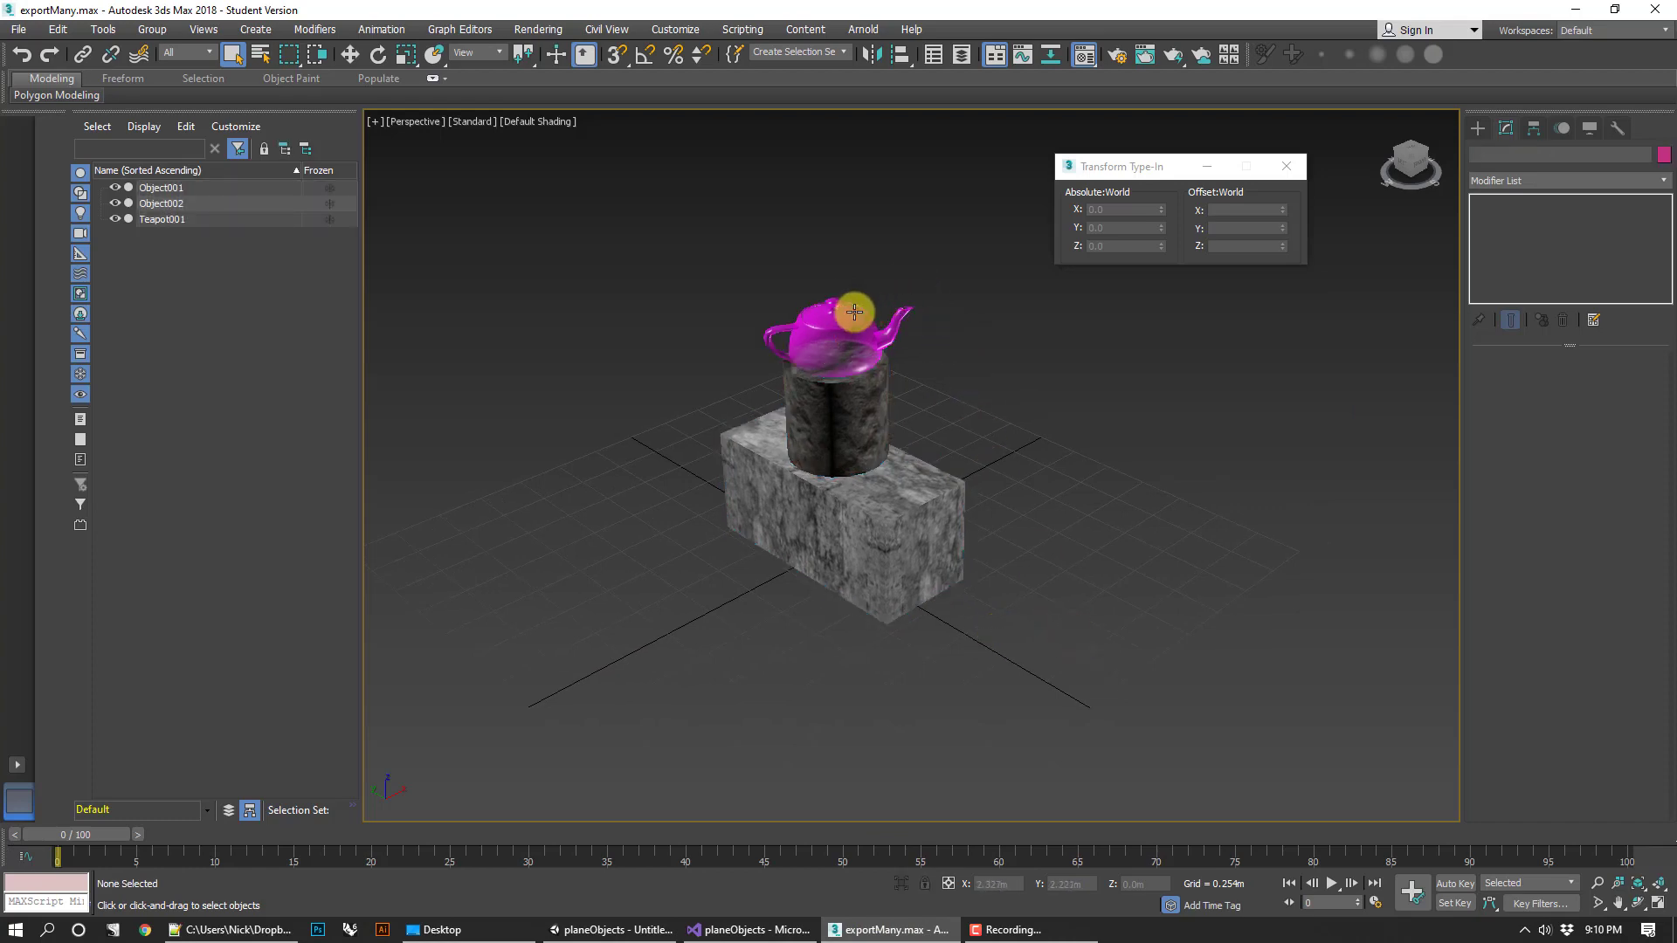
key(m)
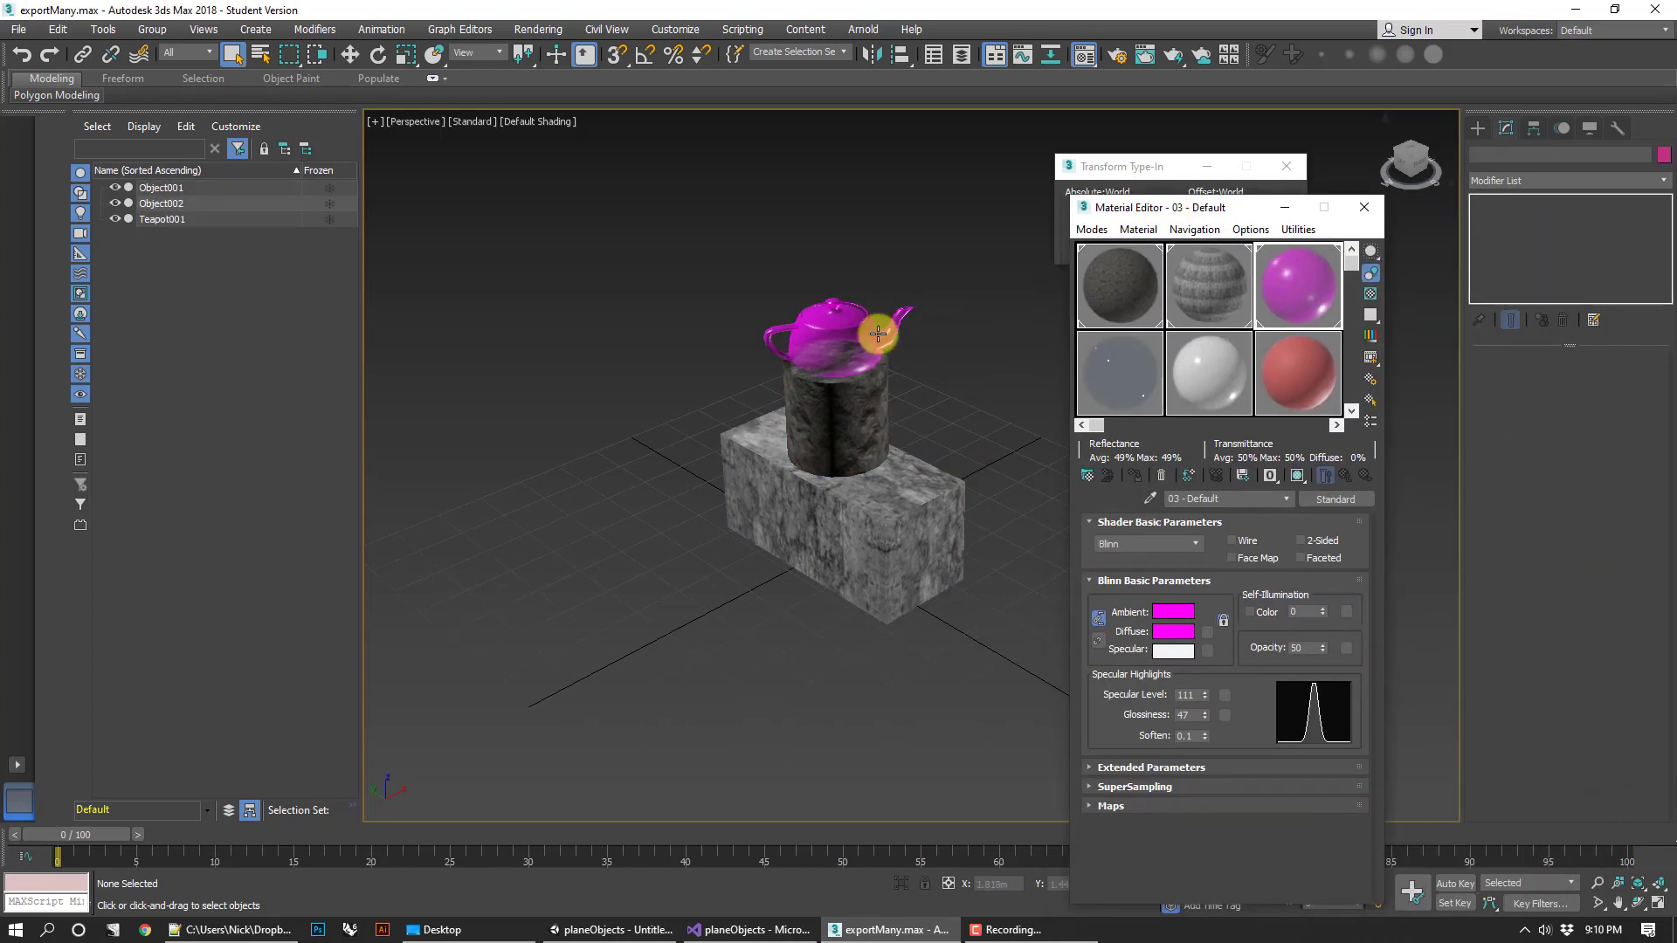
click(878, 334)
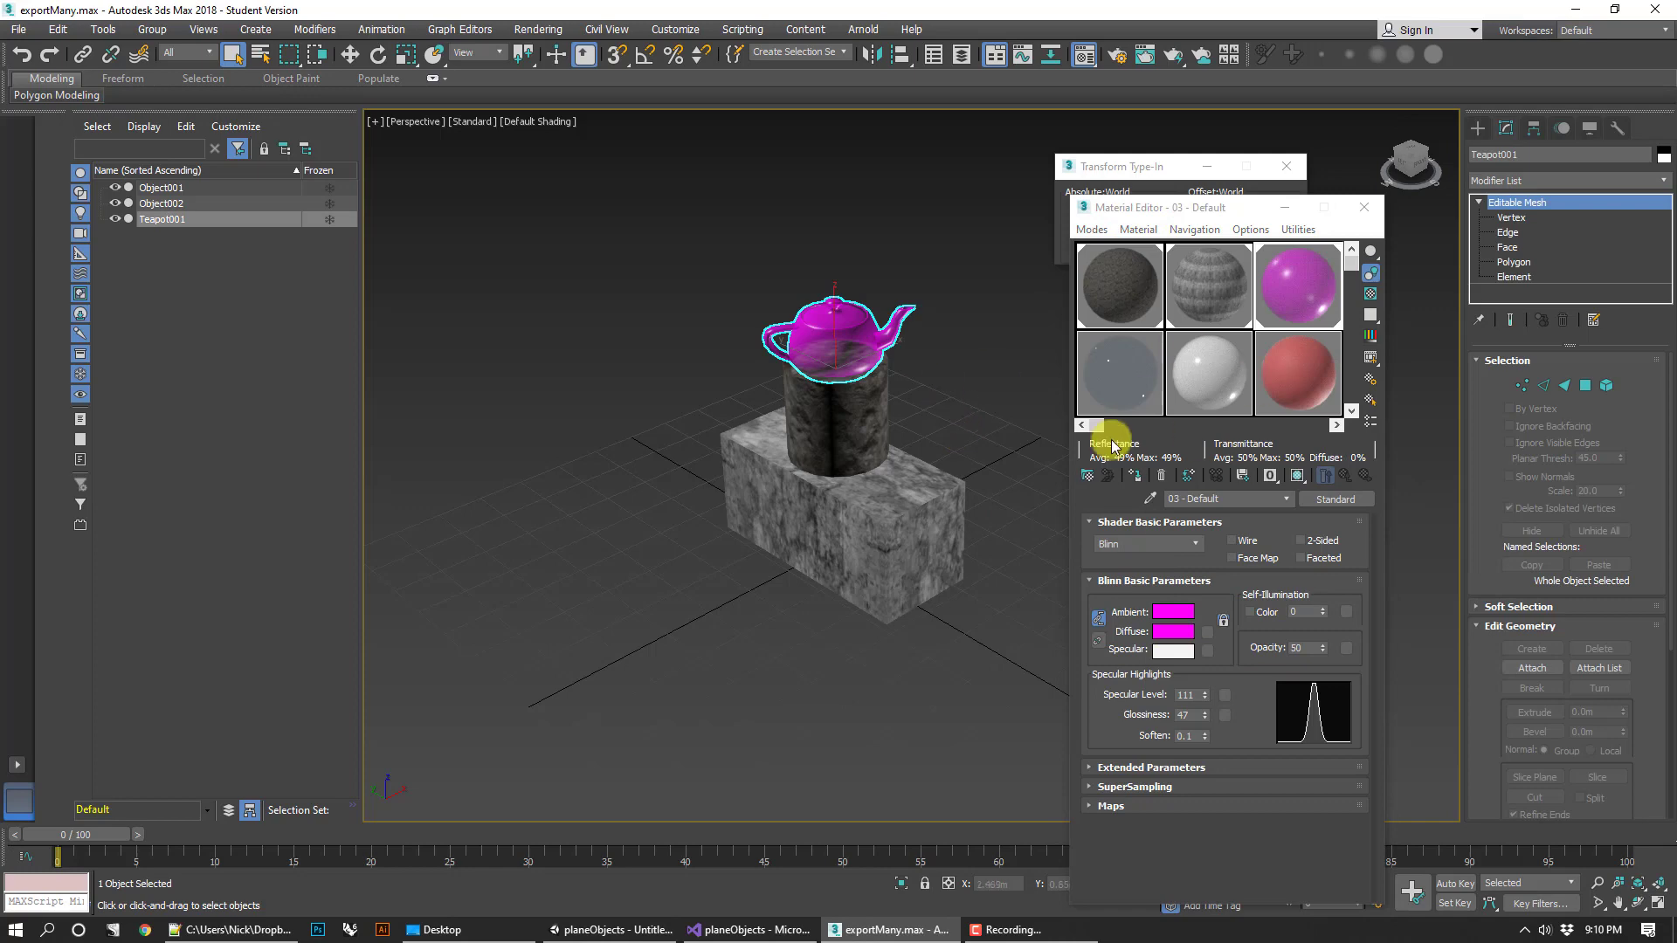
scroll(871, 392, up, 4)
click(830, 416)
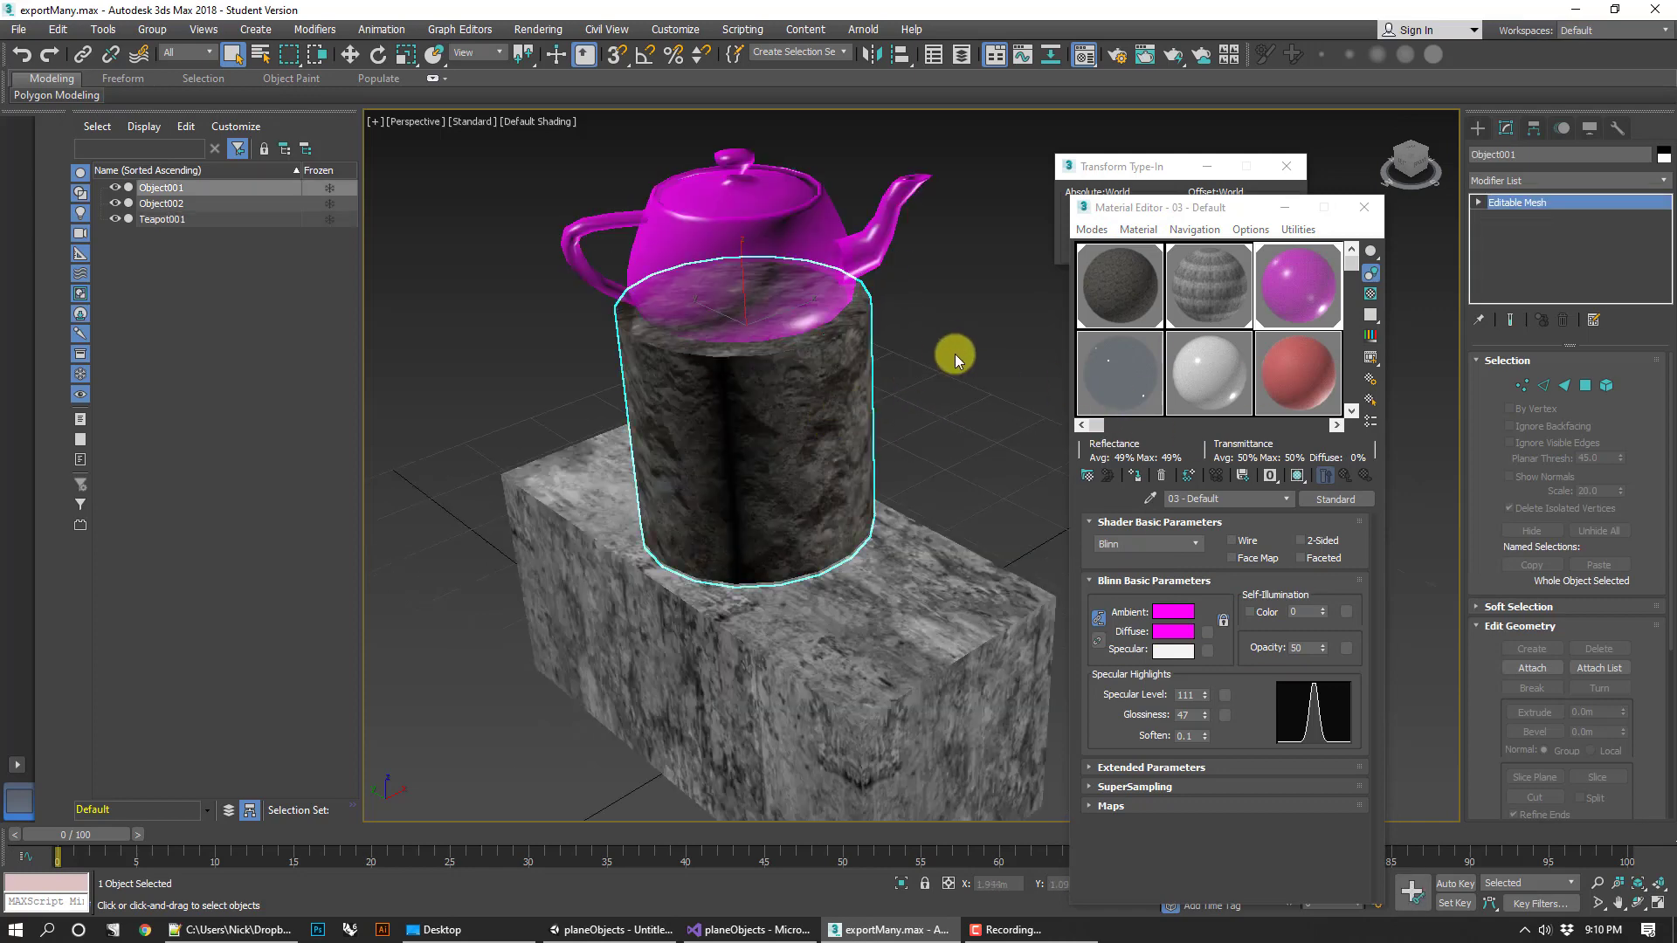
middle_drag(856, 393, 794, 307)
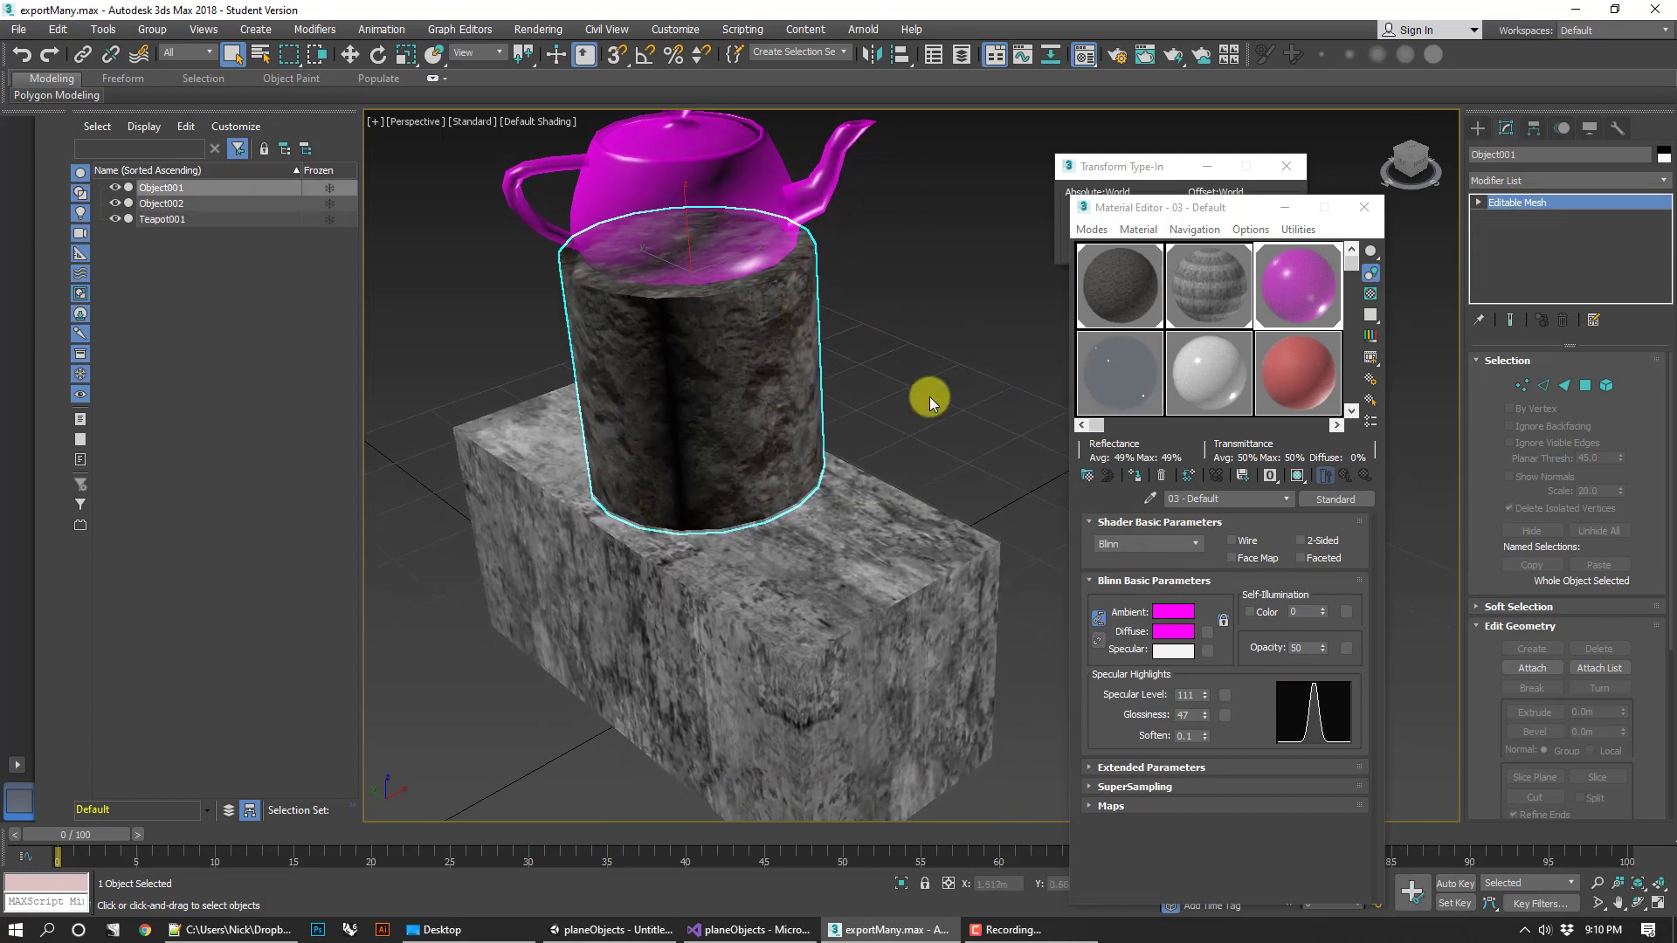
click(743, 580)
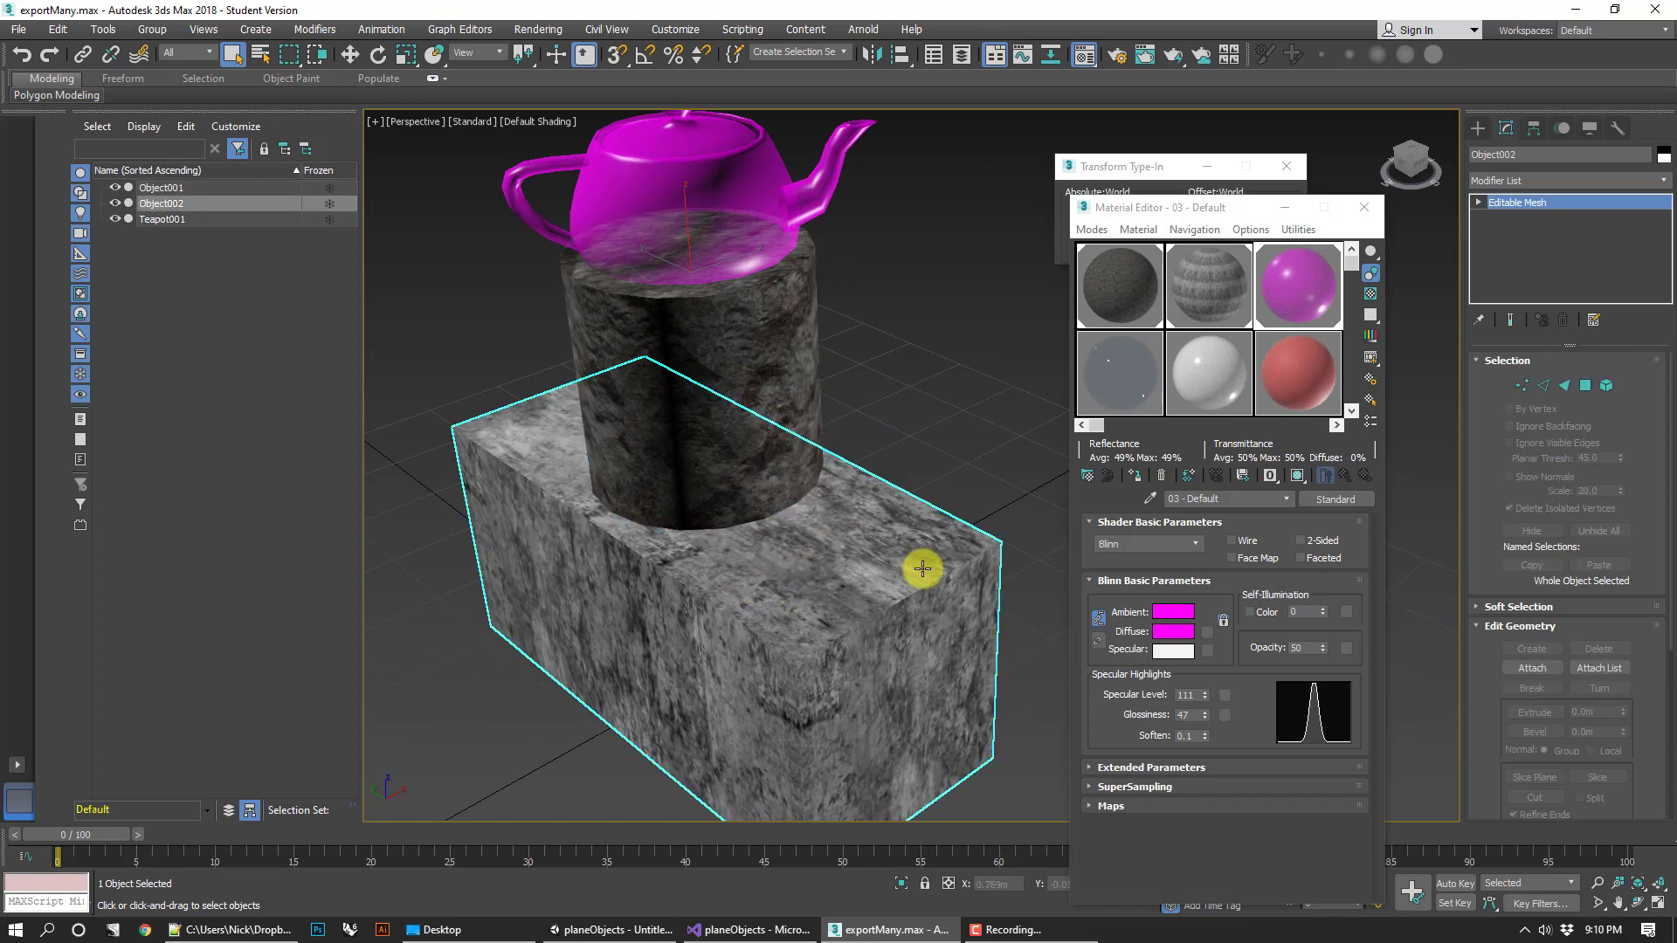
middle_drag(881, 567, 872, 558)
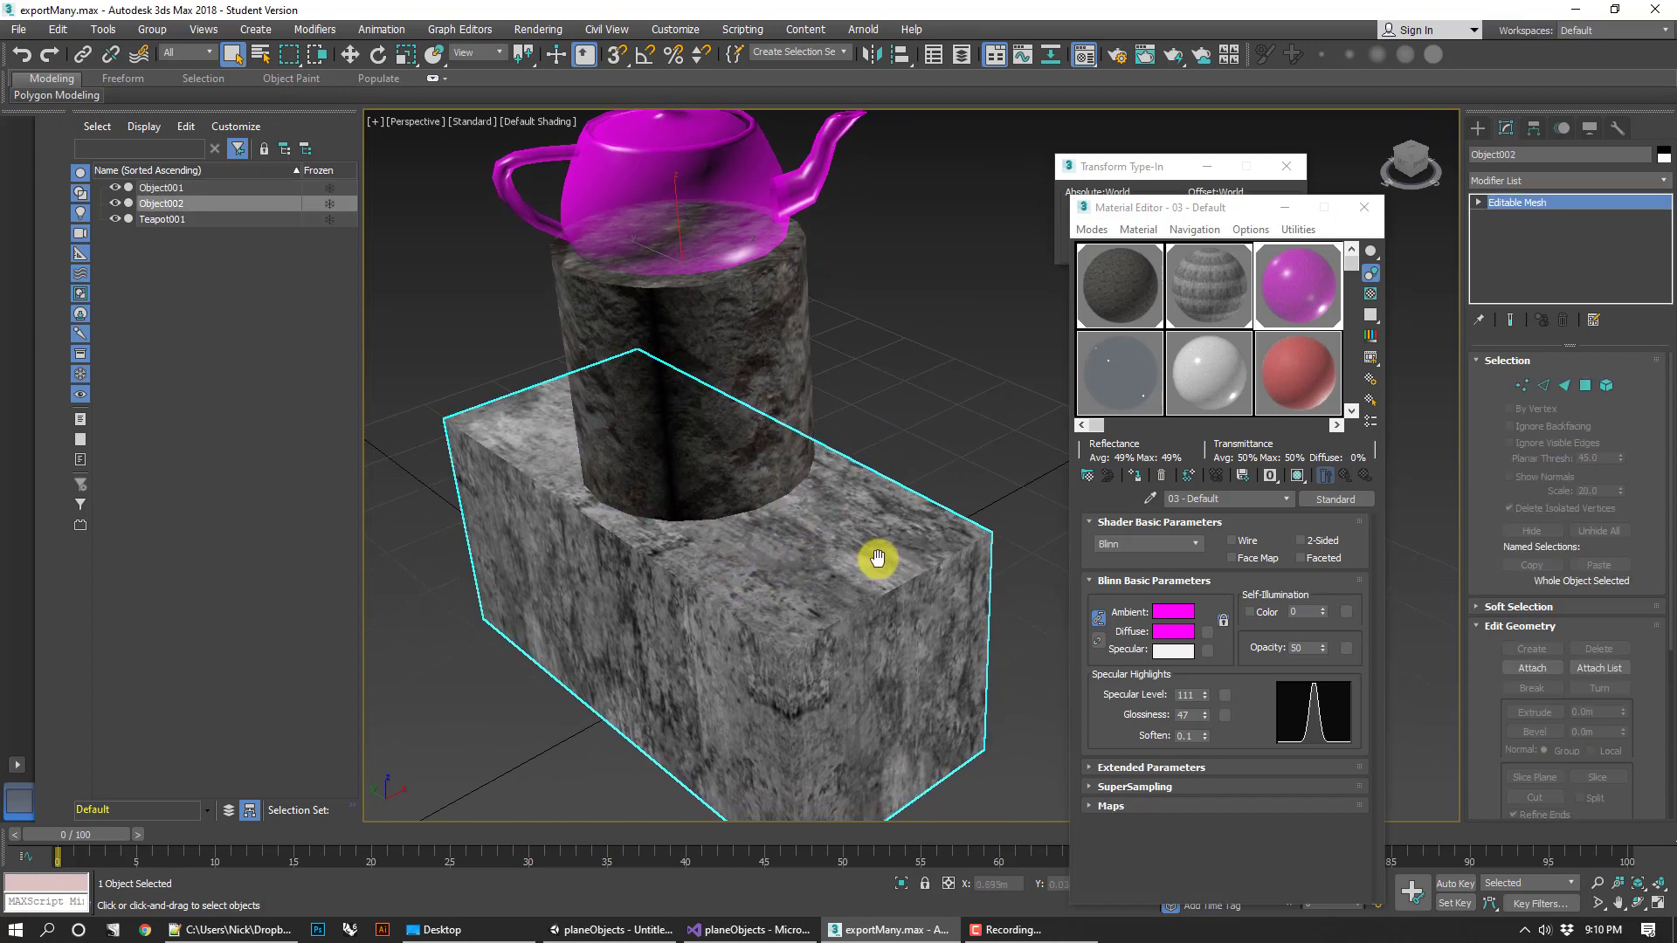
click(951, 375)
click(758, 339)
click(745, 169)
click(862, 546)
scroll(909, 448, down, 4)
Set the reference coordinate system to Local for all three objects, and for the Move tool with the teapot selected.
drag(924, 251, 600, 688)
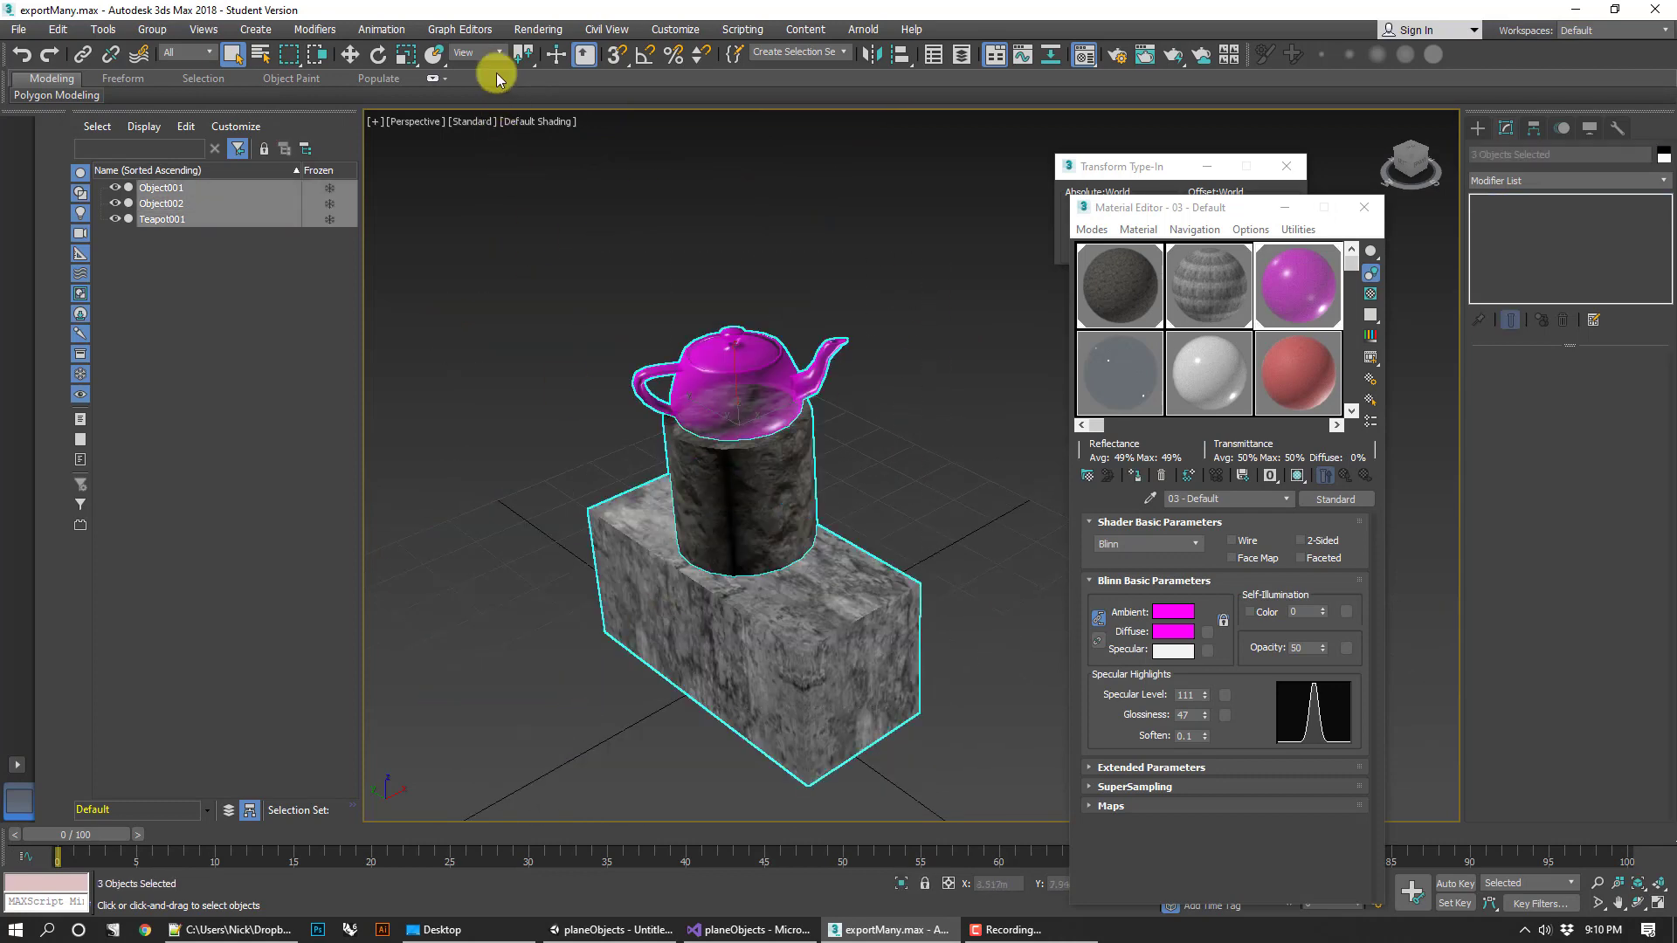
click(479, 52)
click(477, 115)
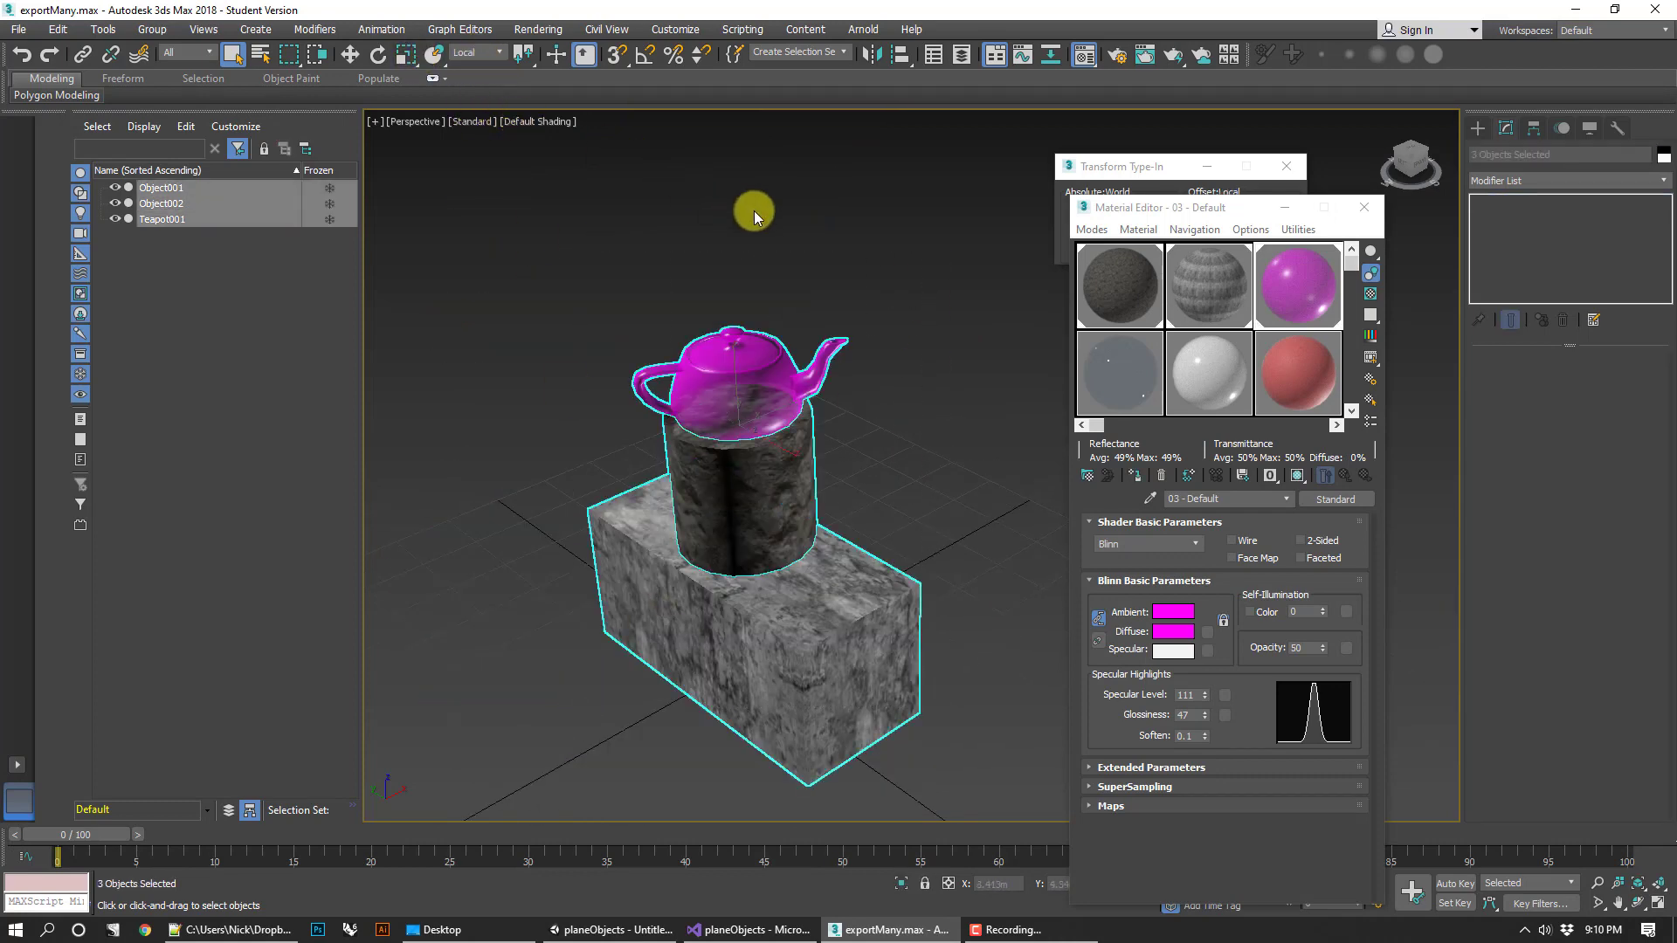
click(349, 54)
click(732, 368)
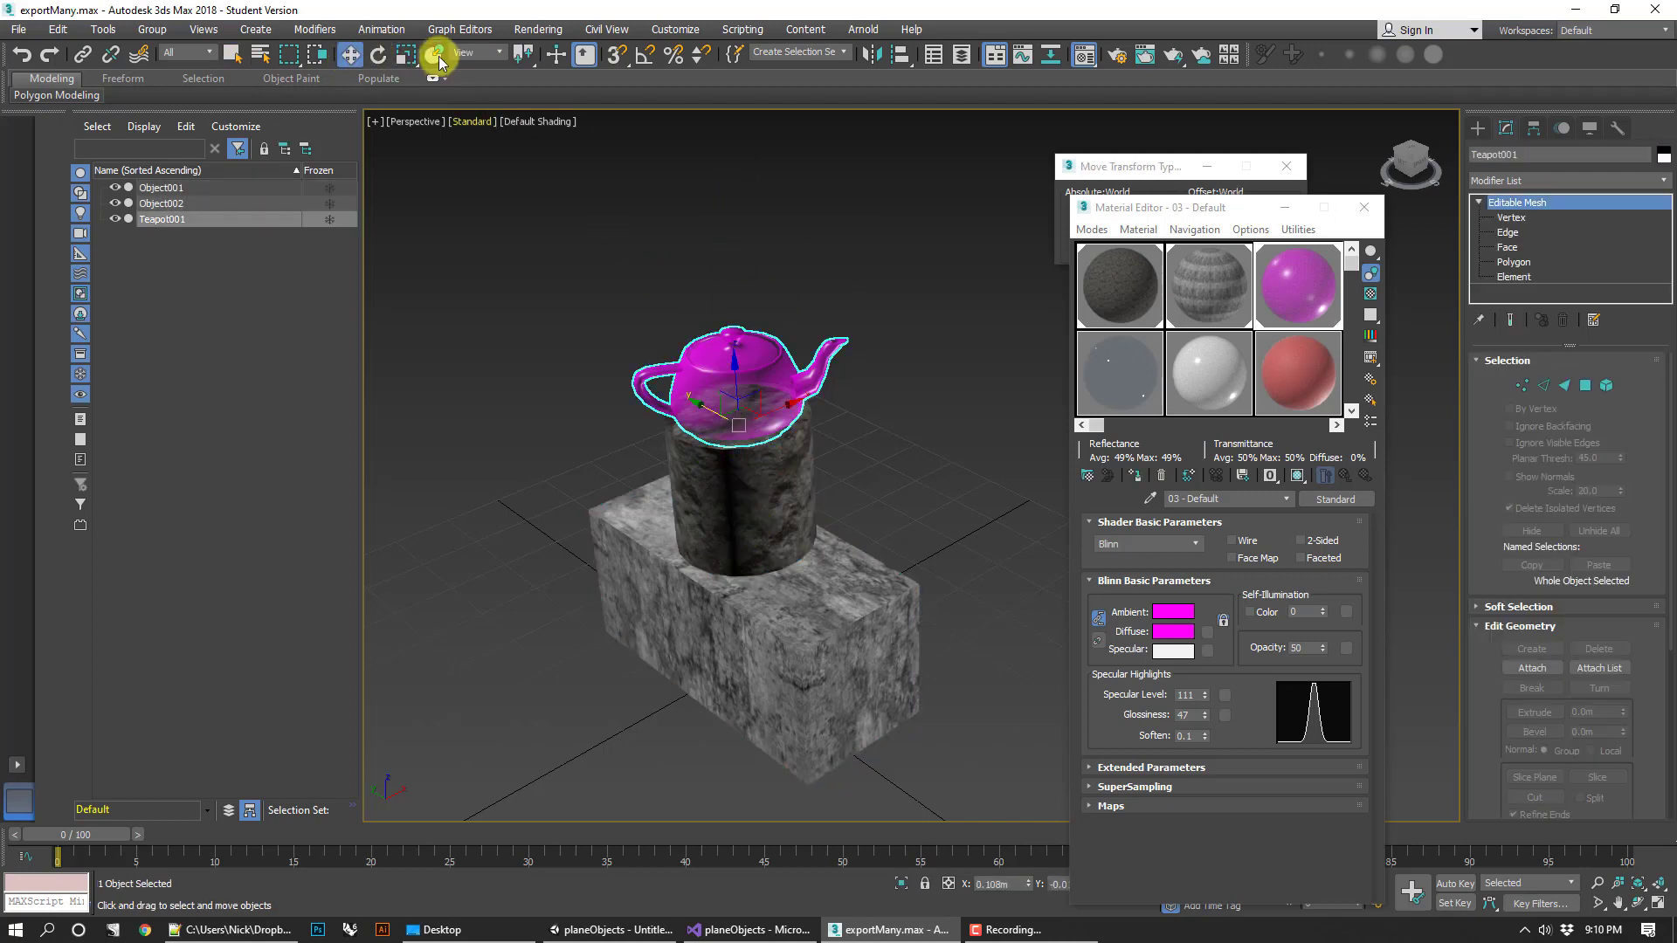
click(473, 53)
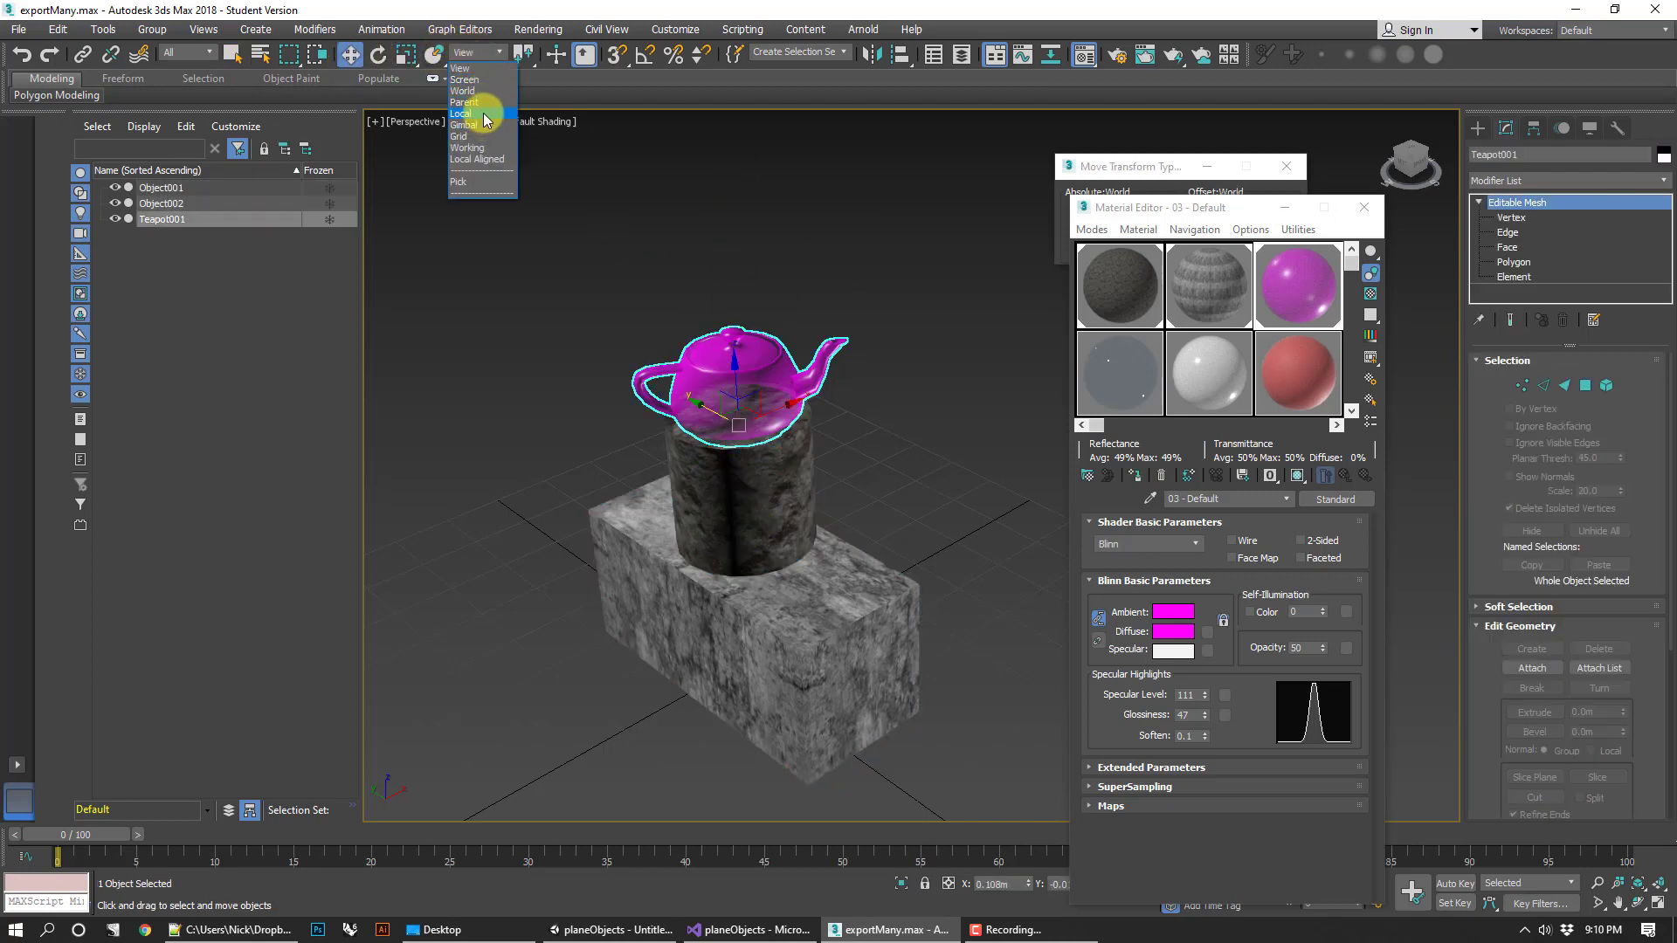
click(477, 114)
Inspect the local pivot axes of the box and the cylinder beneath the teapot.
click(812, 234)
middle_drag(934, 335, 935, 290)
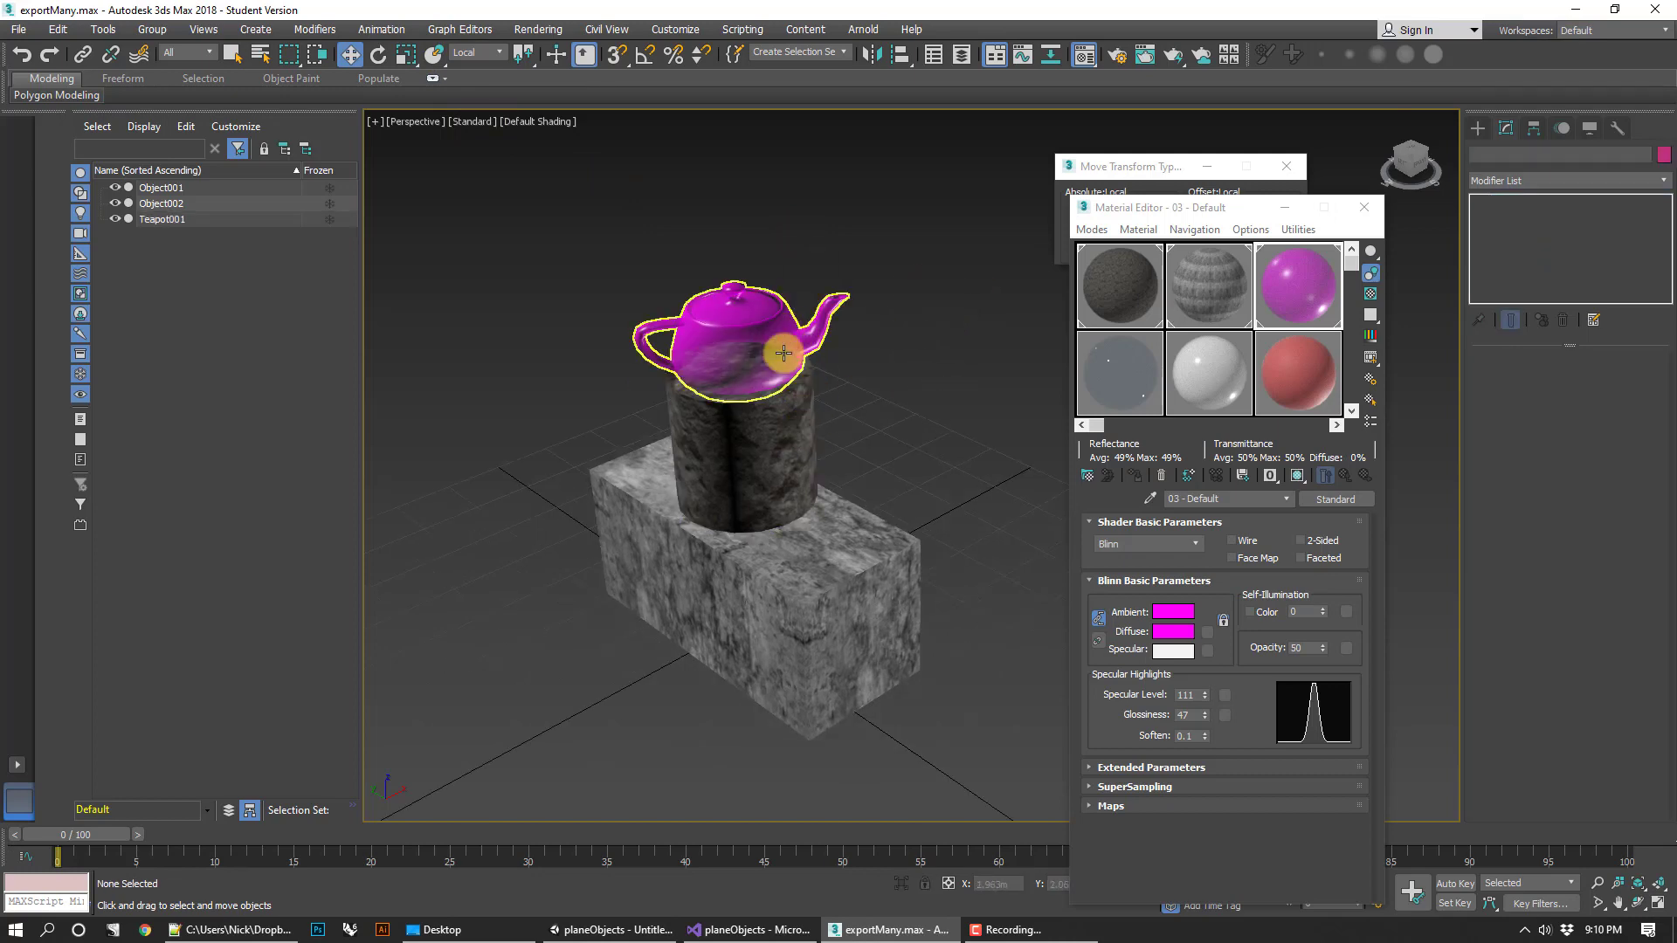
scroll(768, 472, up, 2)
click(818, 501)
click(824, 599)
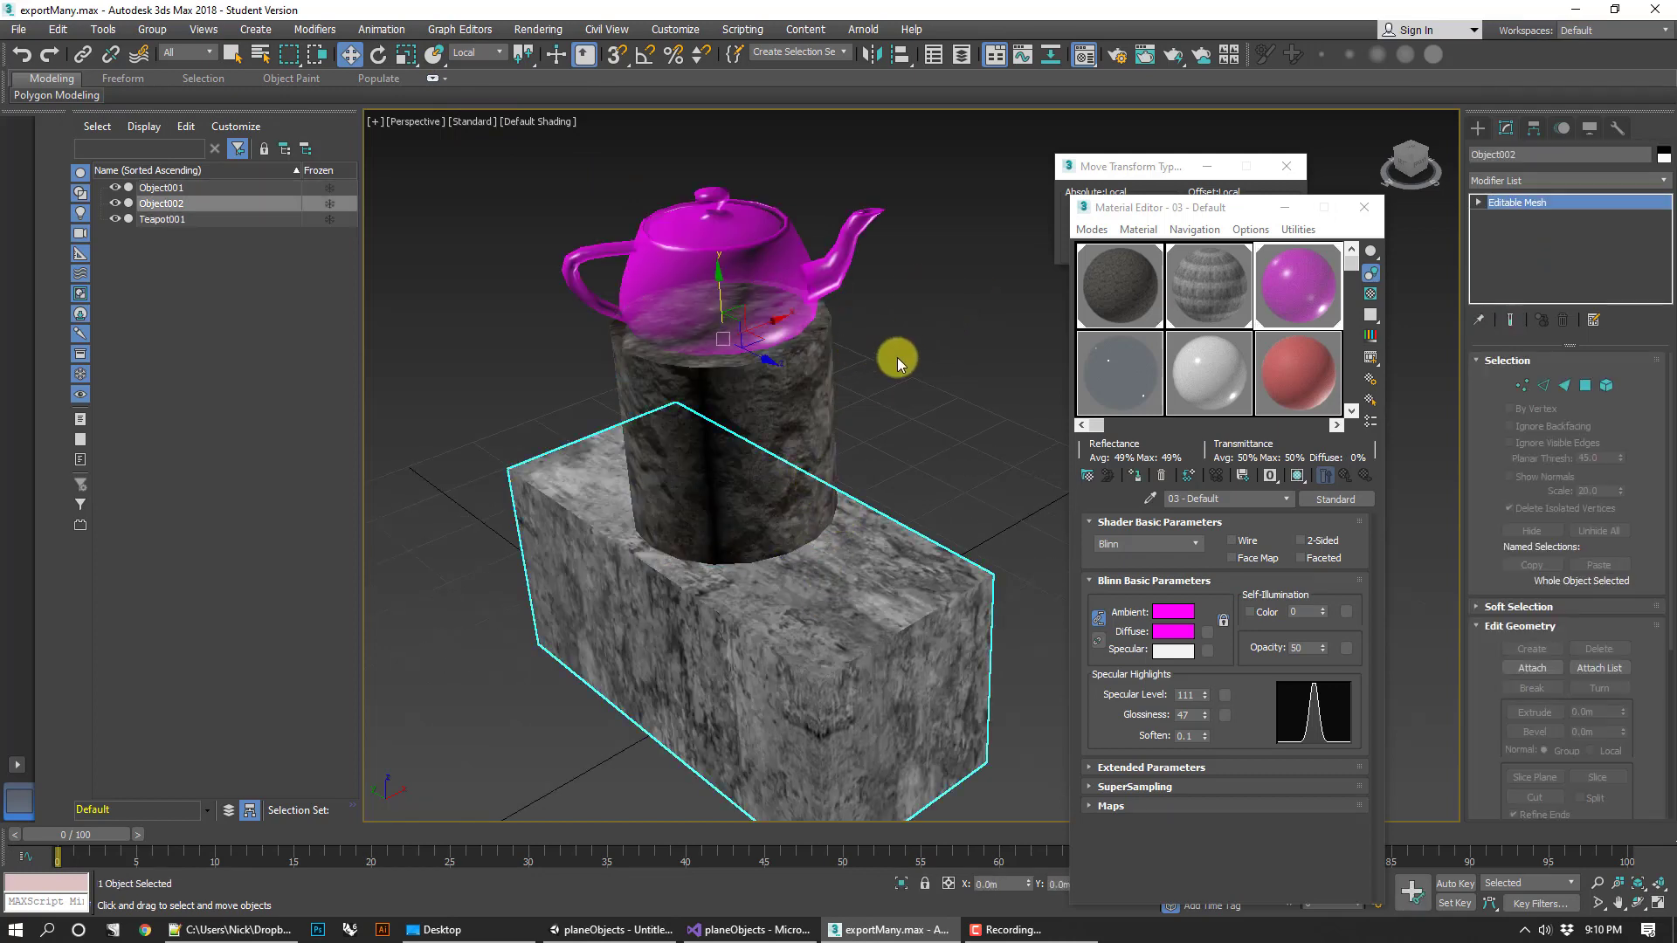
click(897, 358)
middle_drag(925, 436, 903, 390)
scroll(924, 306, down, 3)
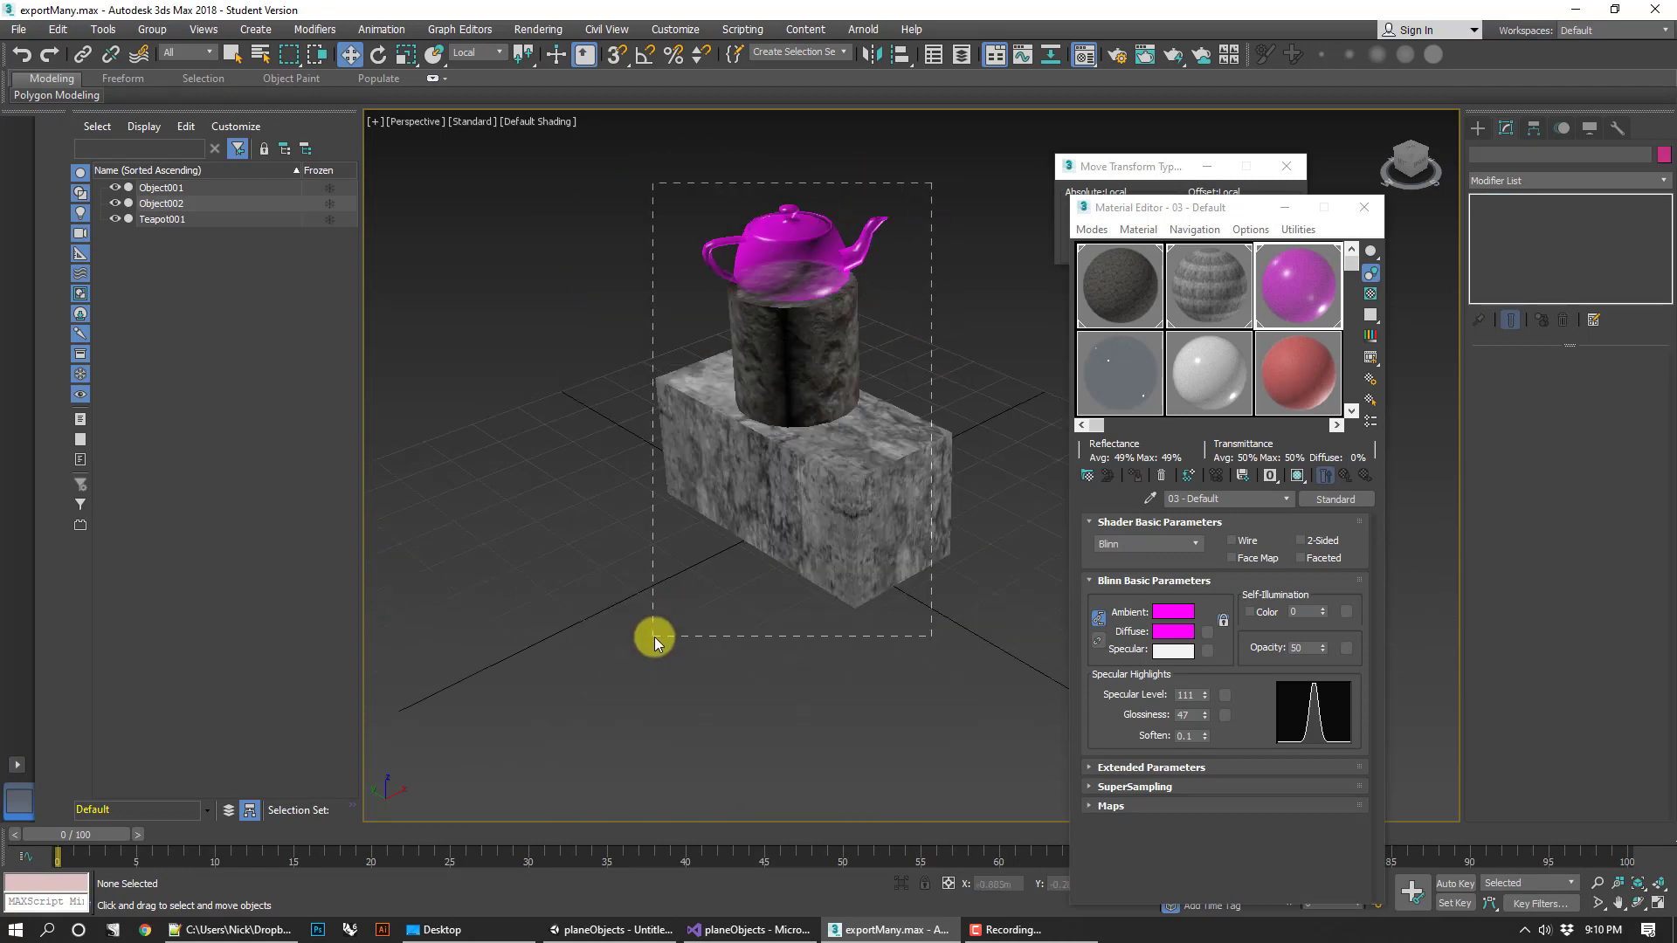
Export the selected teapot, cylinder and box to the Desktop as exportMany.FBX, replacing the existing file.
drag(653, 637, 653, 636)
click(19, 28)
mouse_move(90, 290)
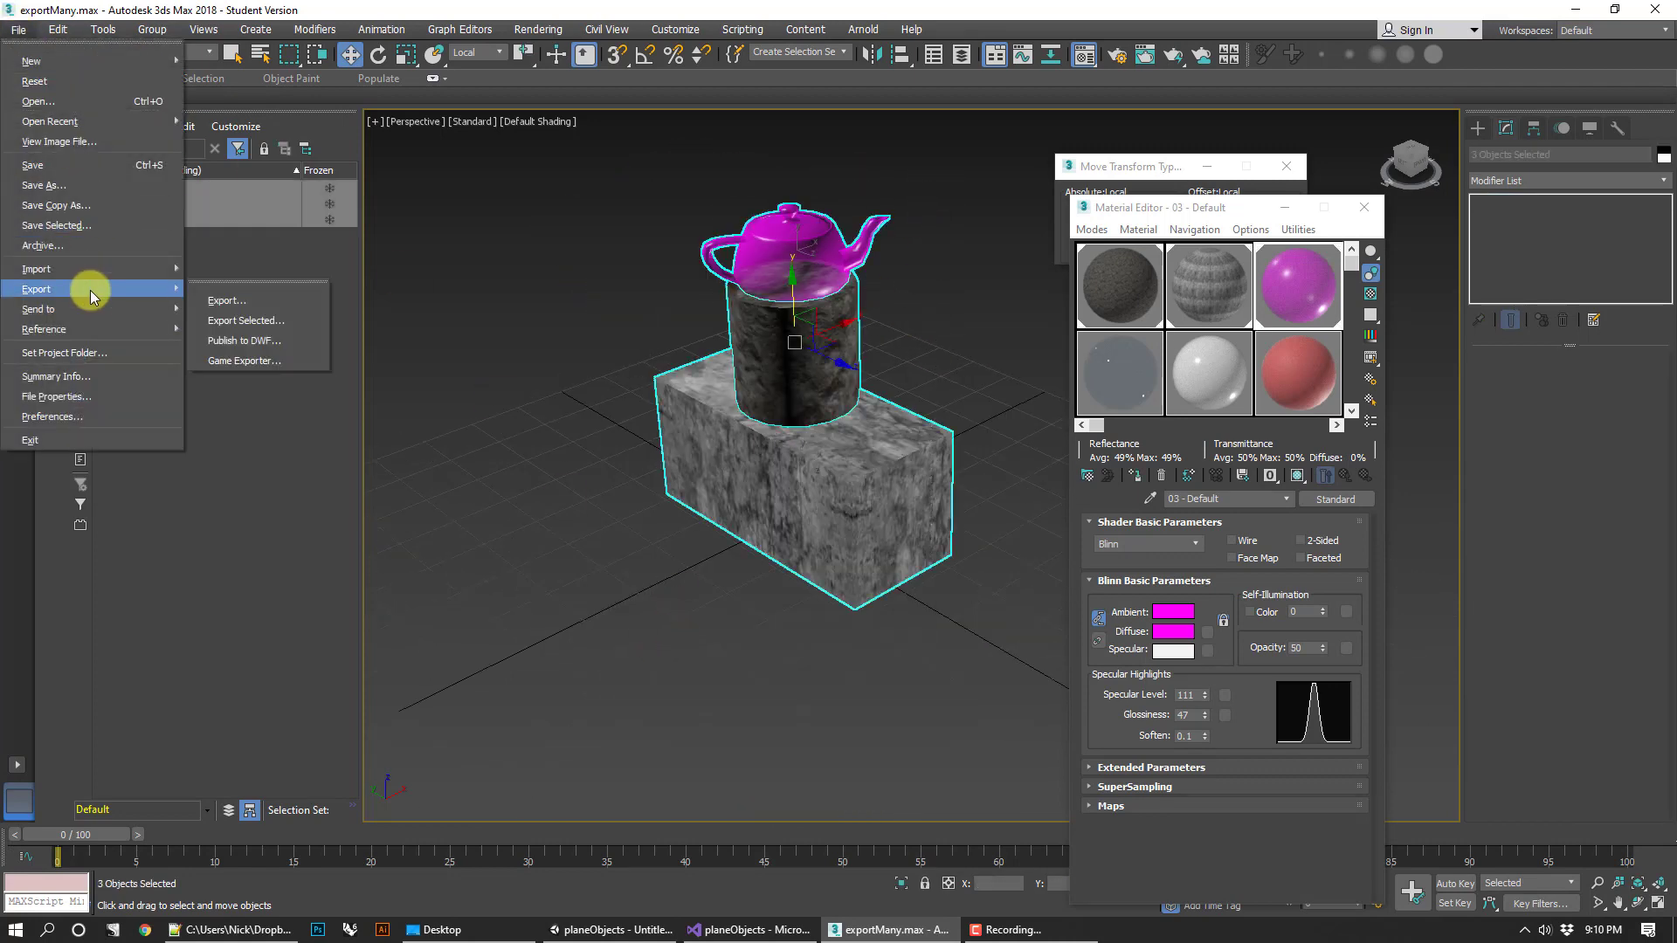
click(255, 321)
click(182, 239)
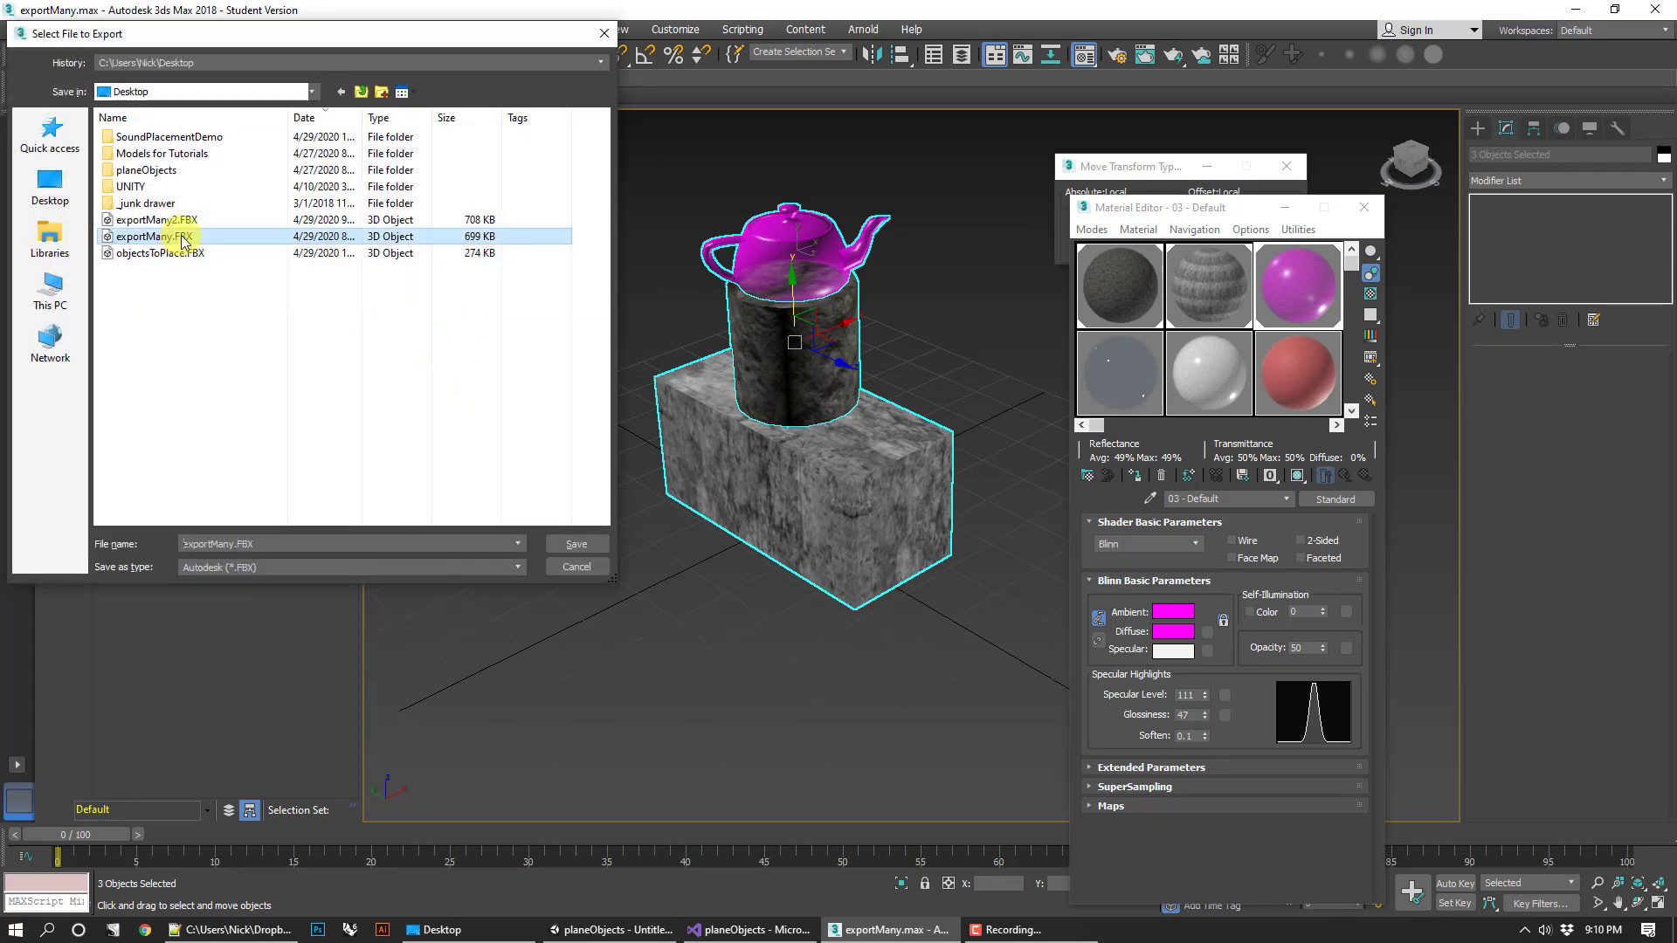
click(577, 544)
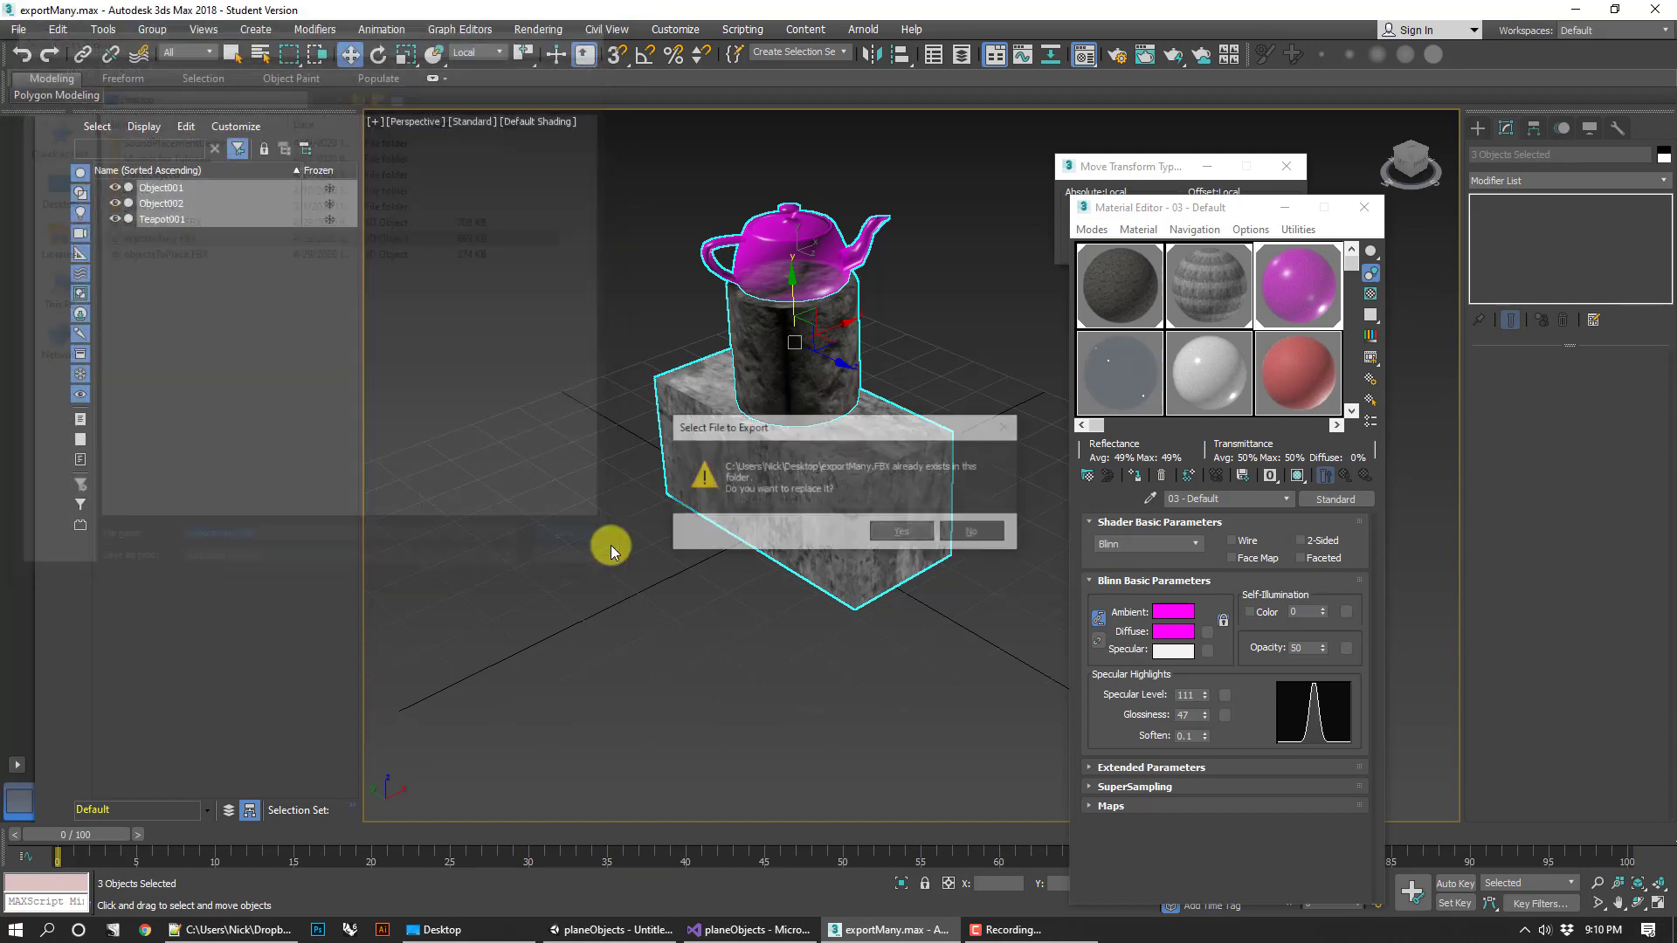
click(877, 532)
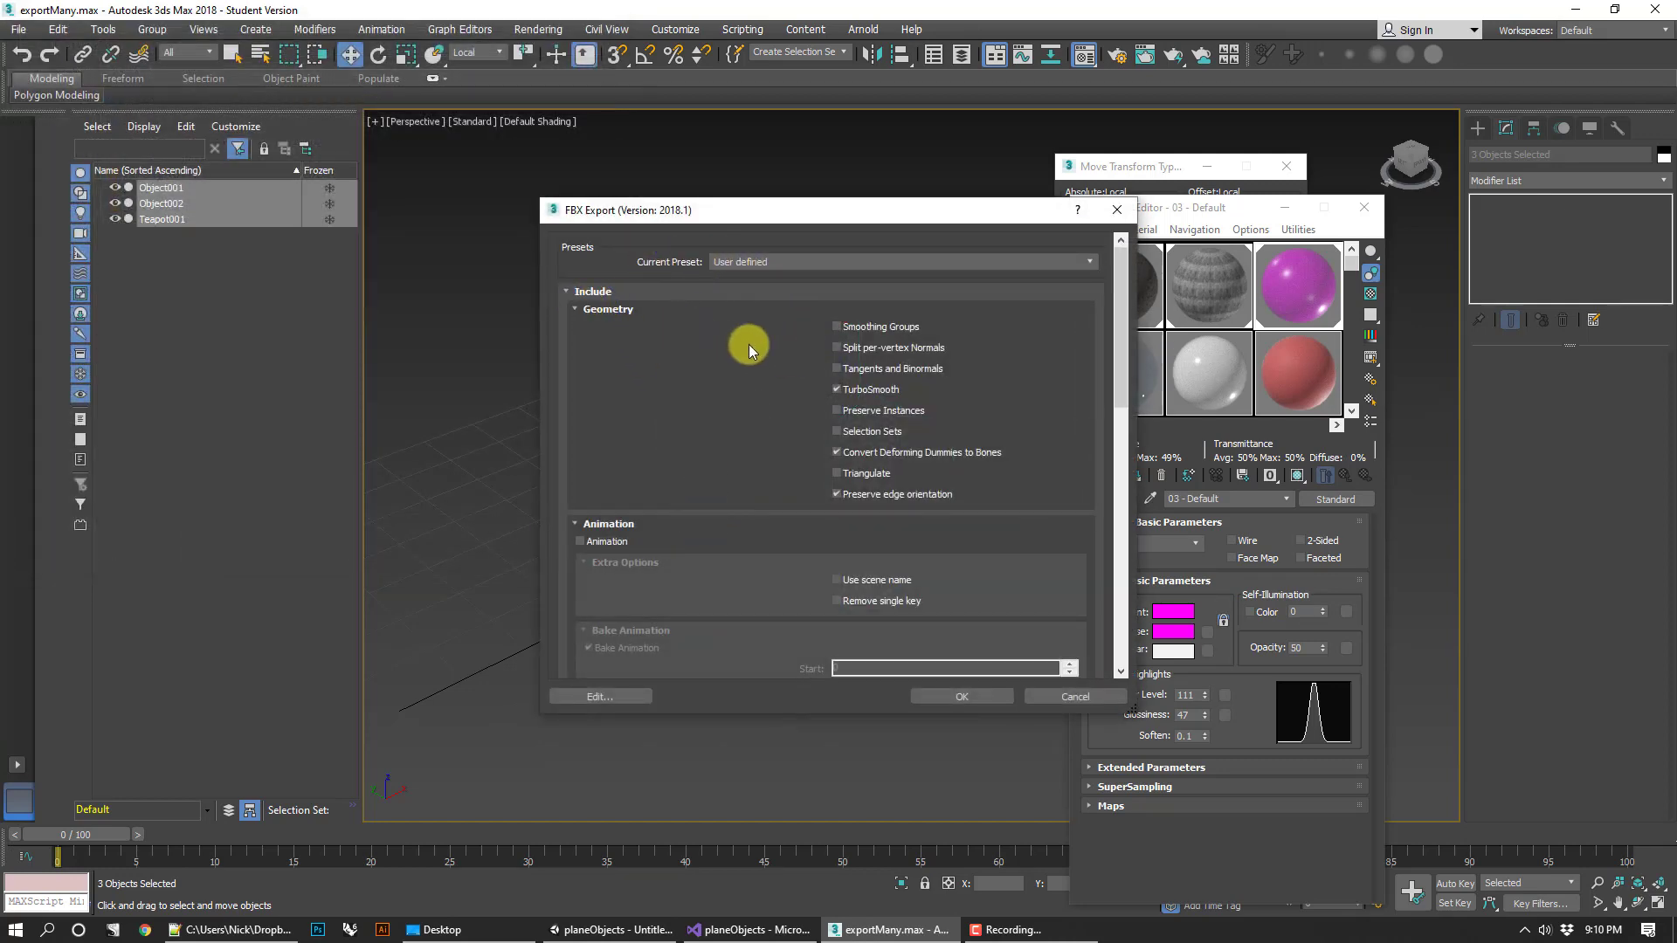
Review the FBX geometry, Embed Media, units and axis options, keep TurboSmooth enabled, and run the export.
click(835, 389)
click(836, 389)
scroll(767, 421, down, 10)
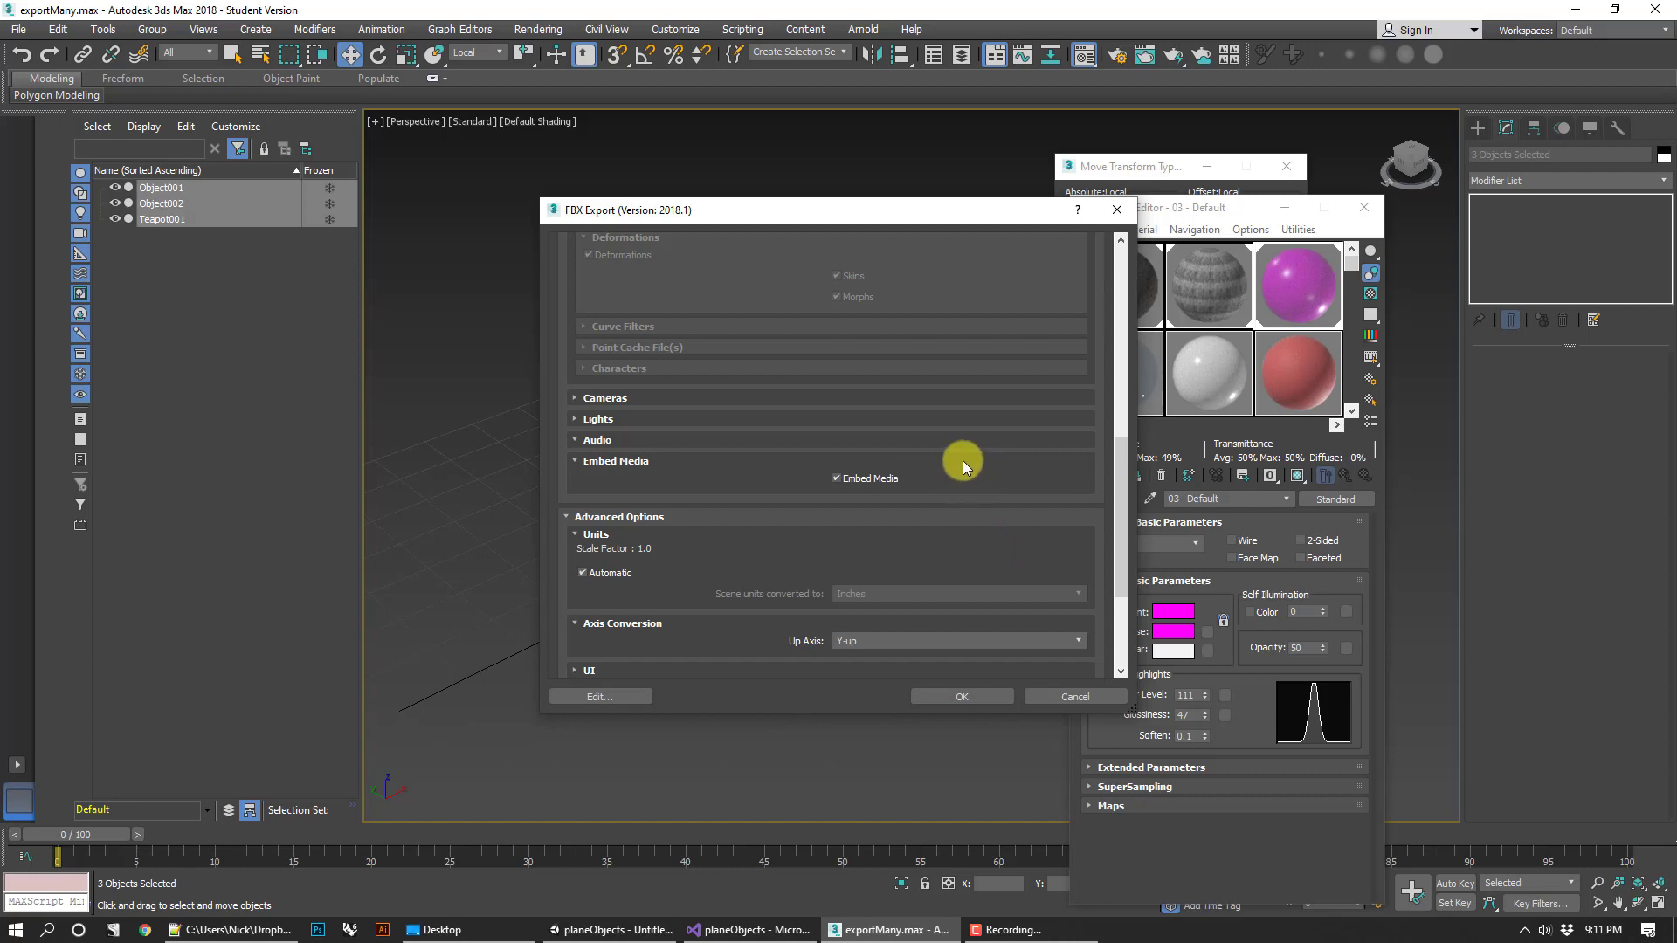
scroll(924, 469, up, 10)
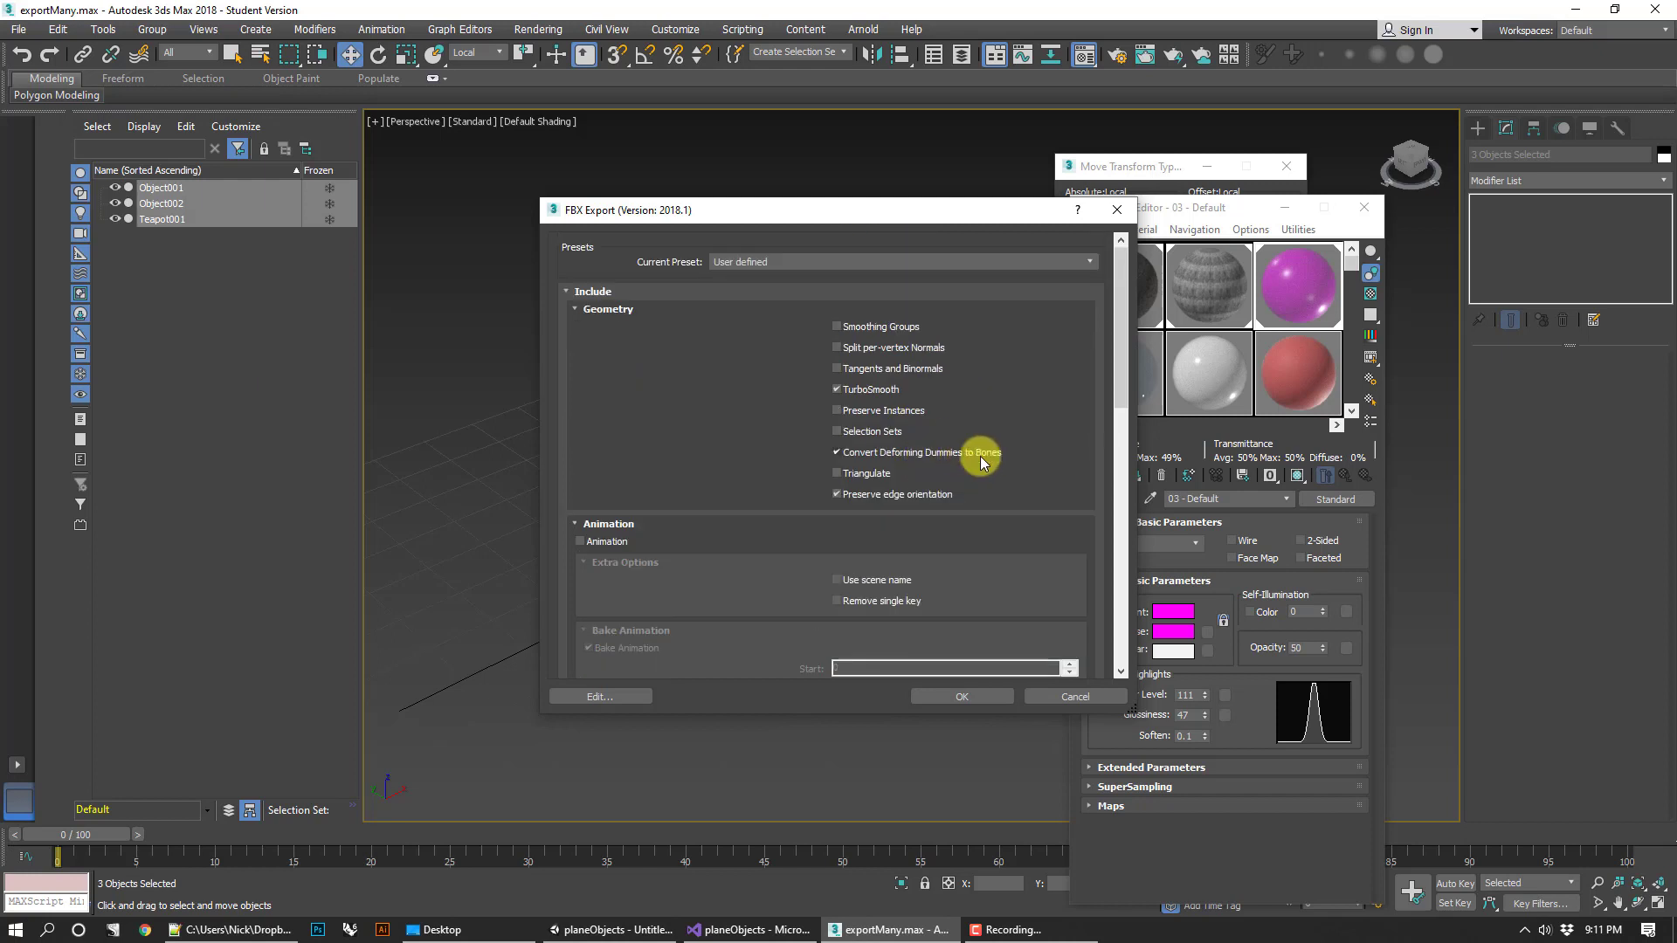
scroll(957, 426, down, 1)
scroll(957, 426, down, 1)
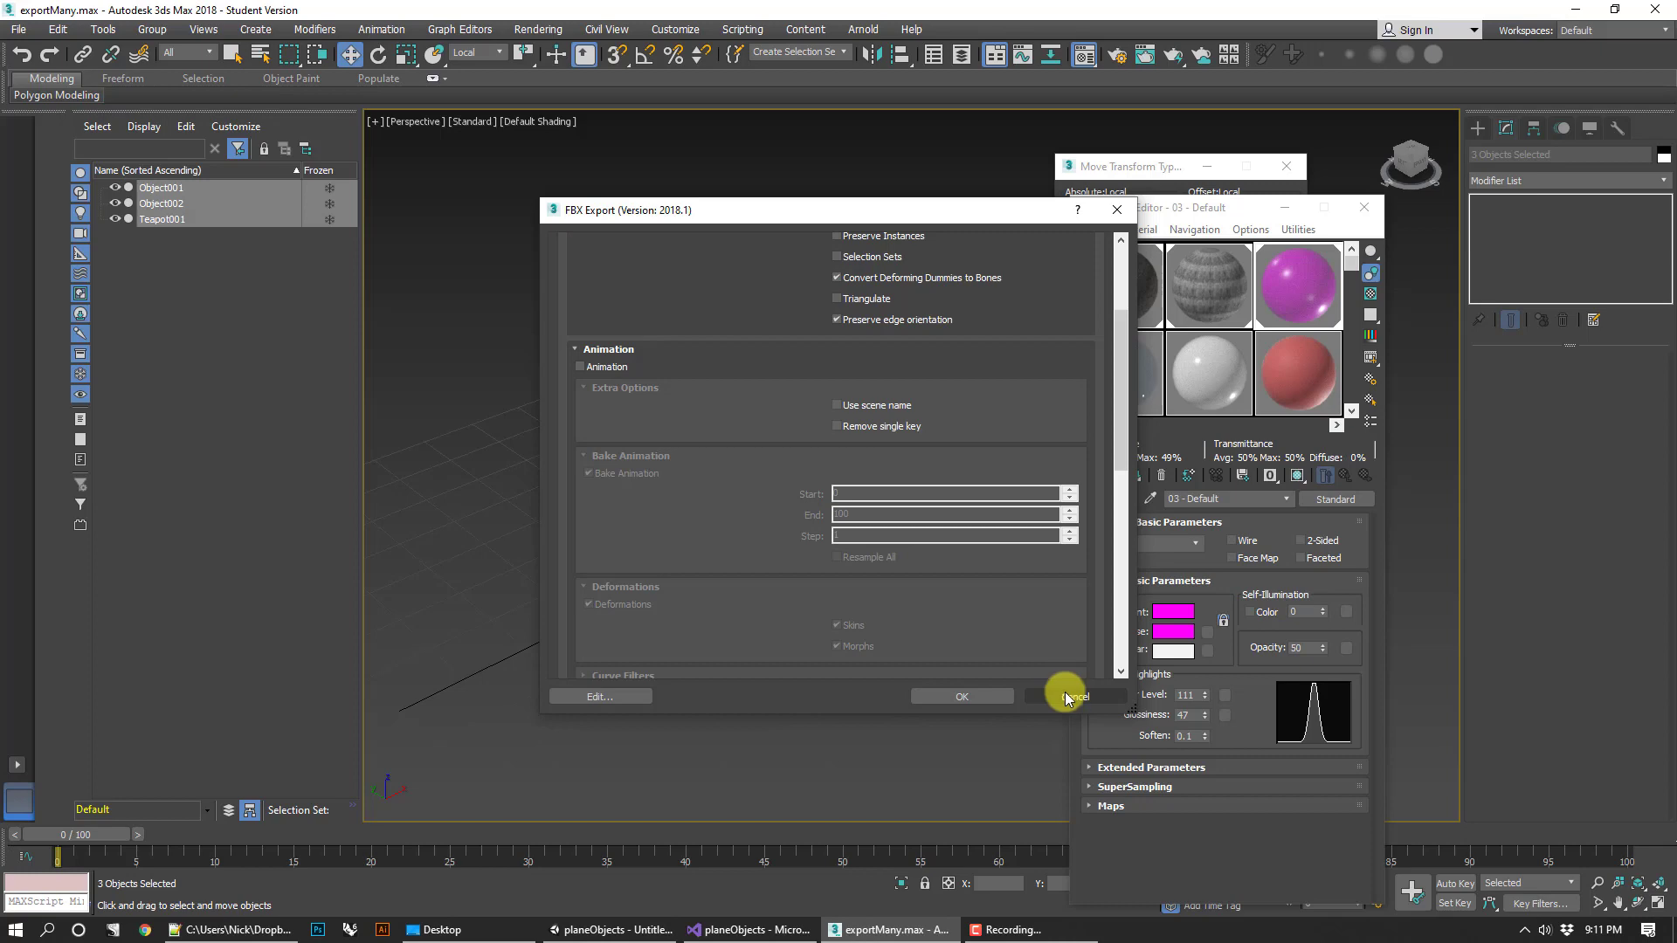
click(970, 697)
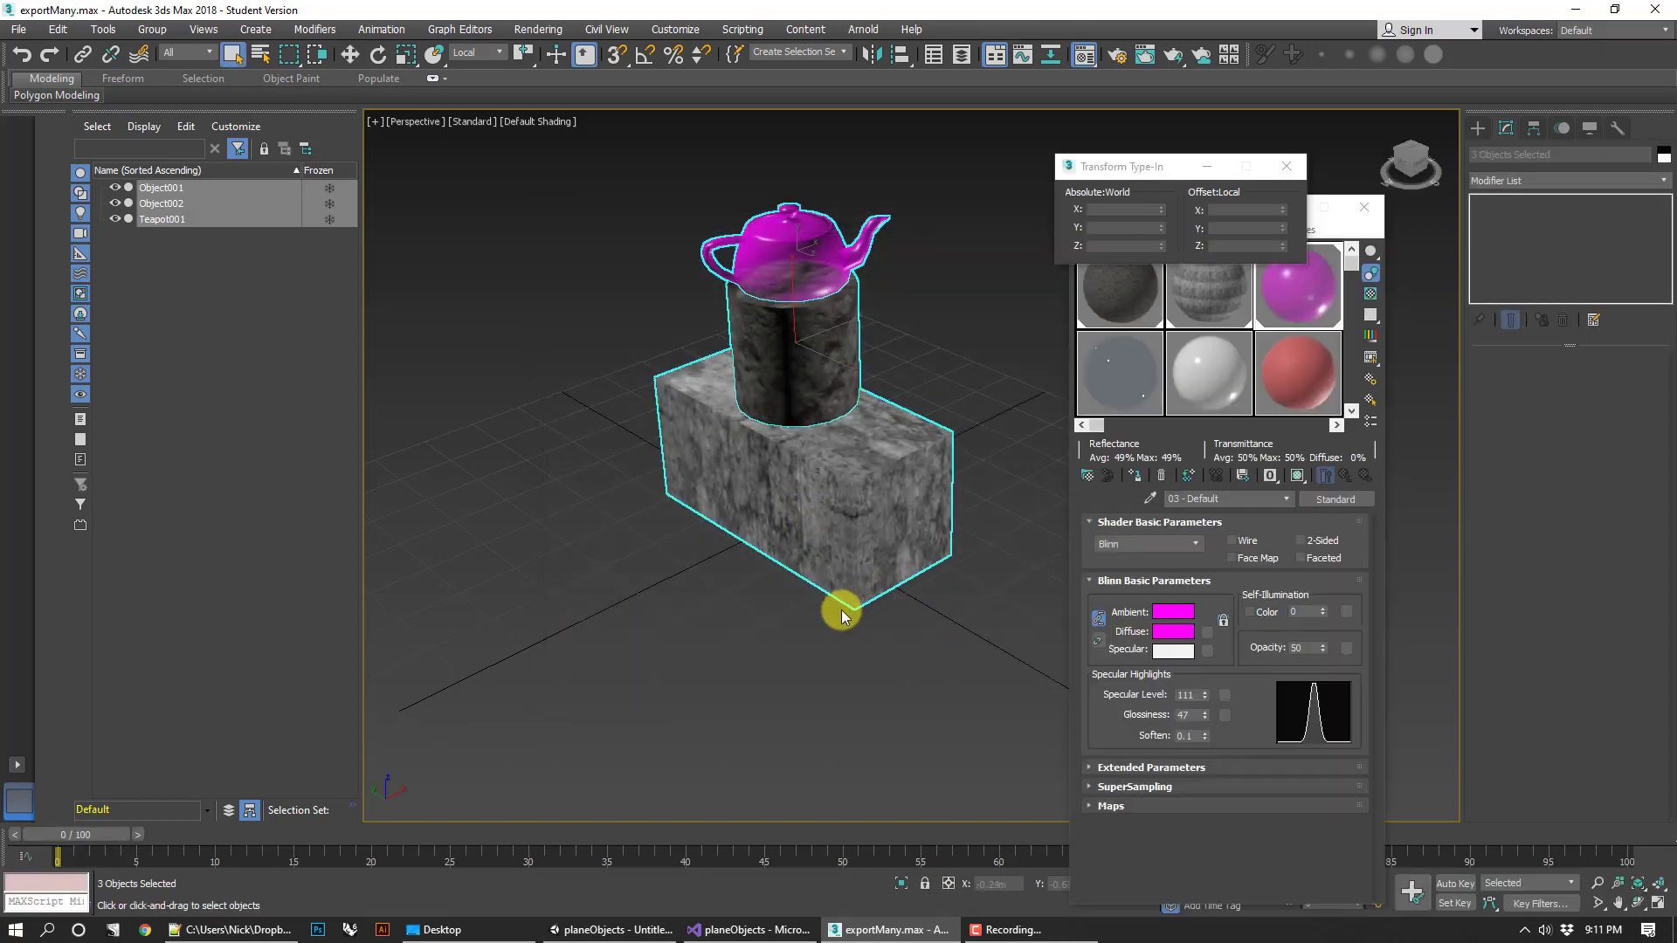
Switch to Unity and look over the Materials, Textures and Prefabs folders in the project's Assets.
click(611, 927)
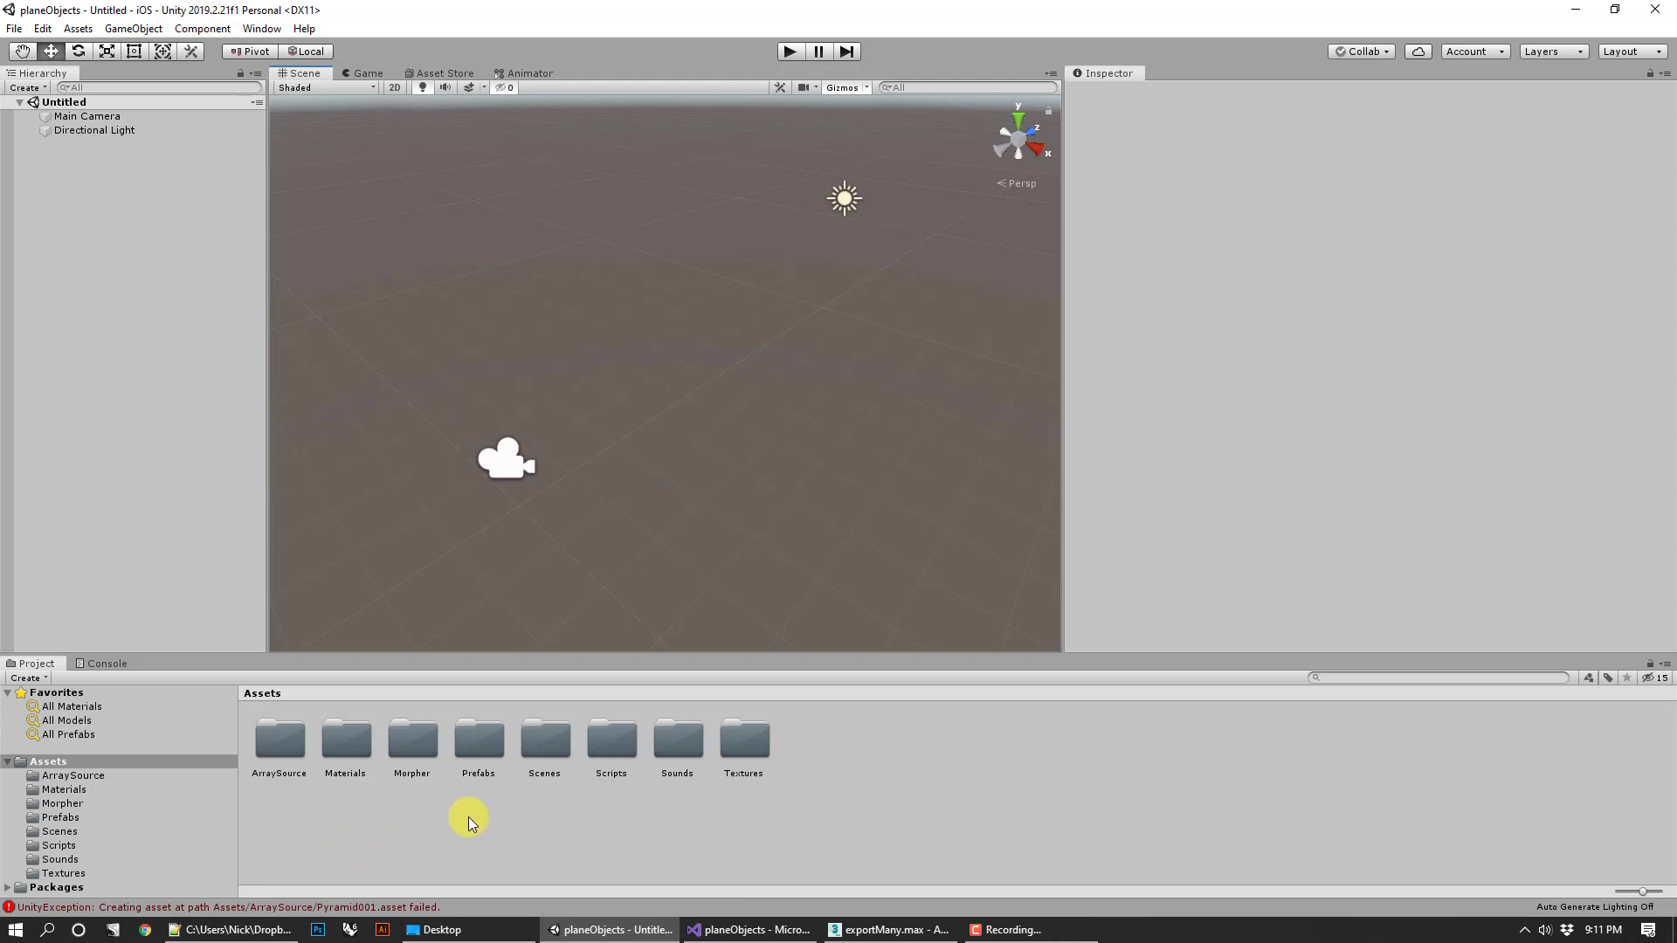
click(337, 742)
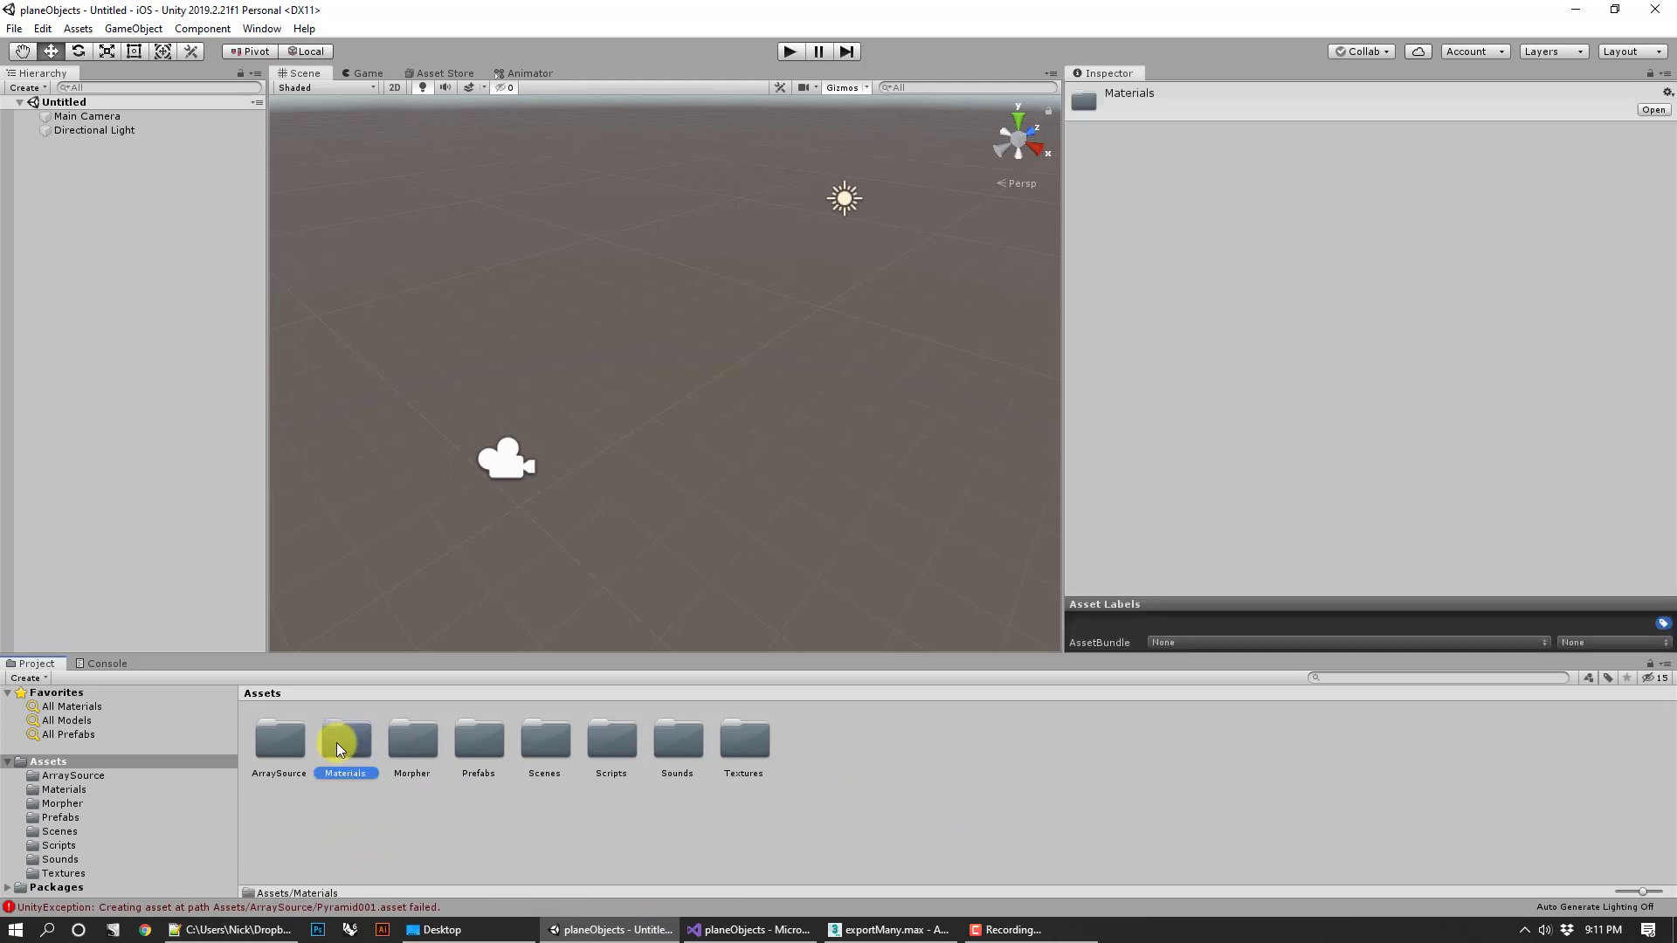
click(753, 737)
click(989, 748)
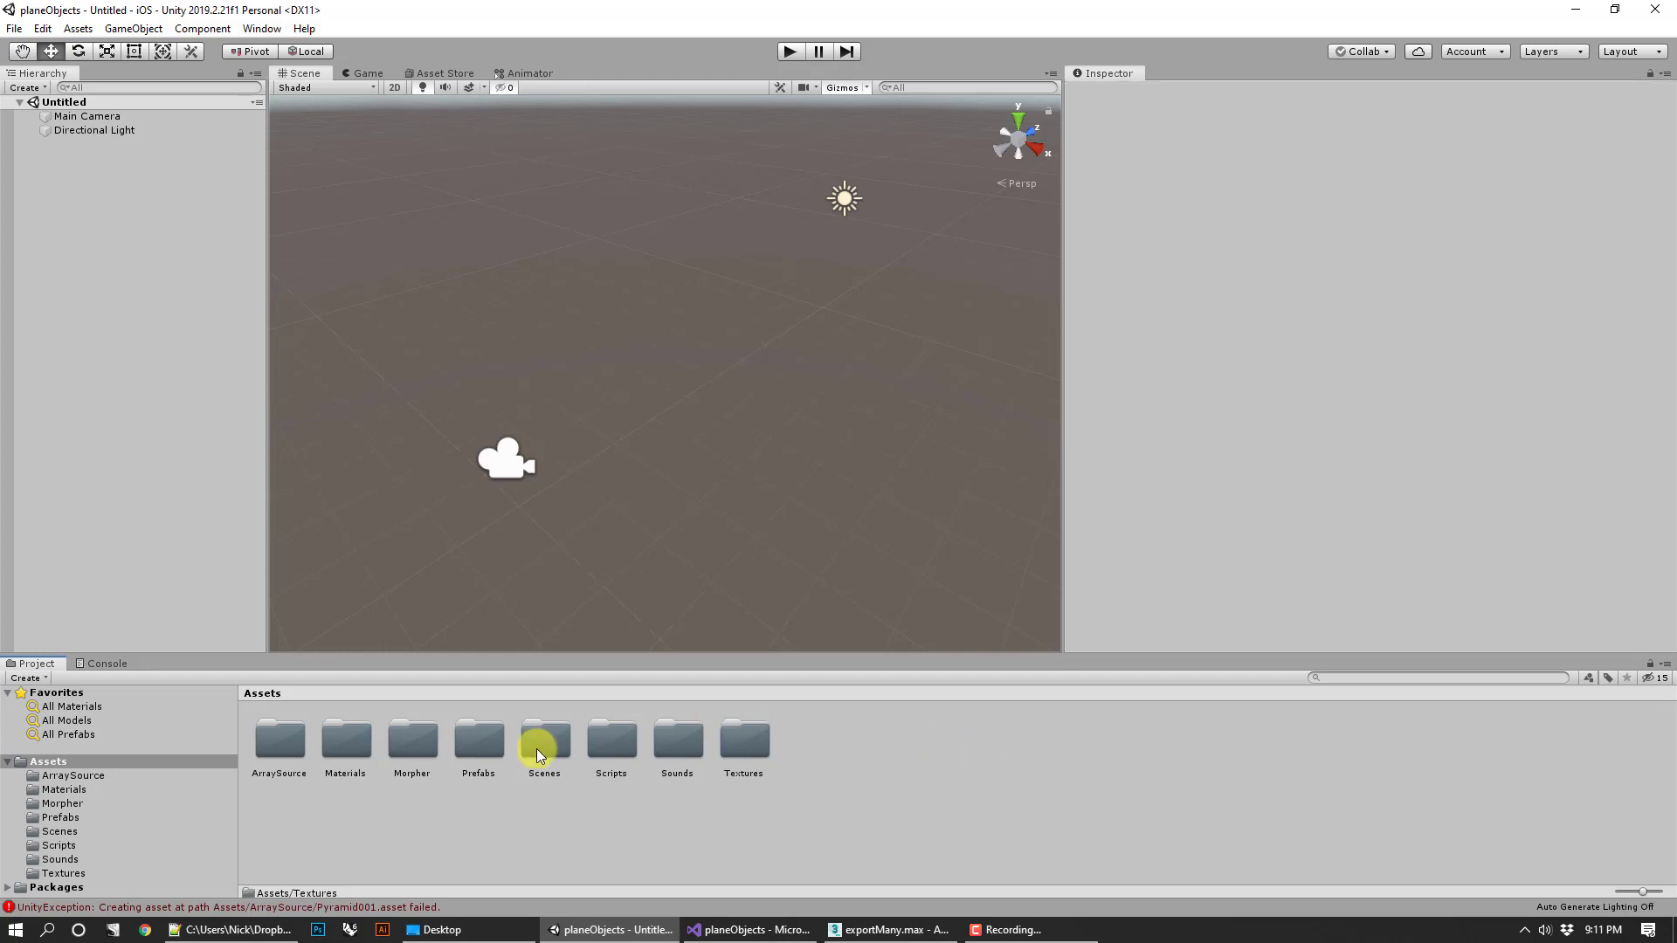
click(484, 747)
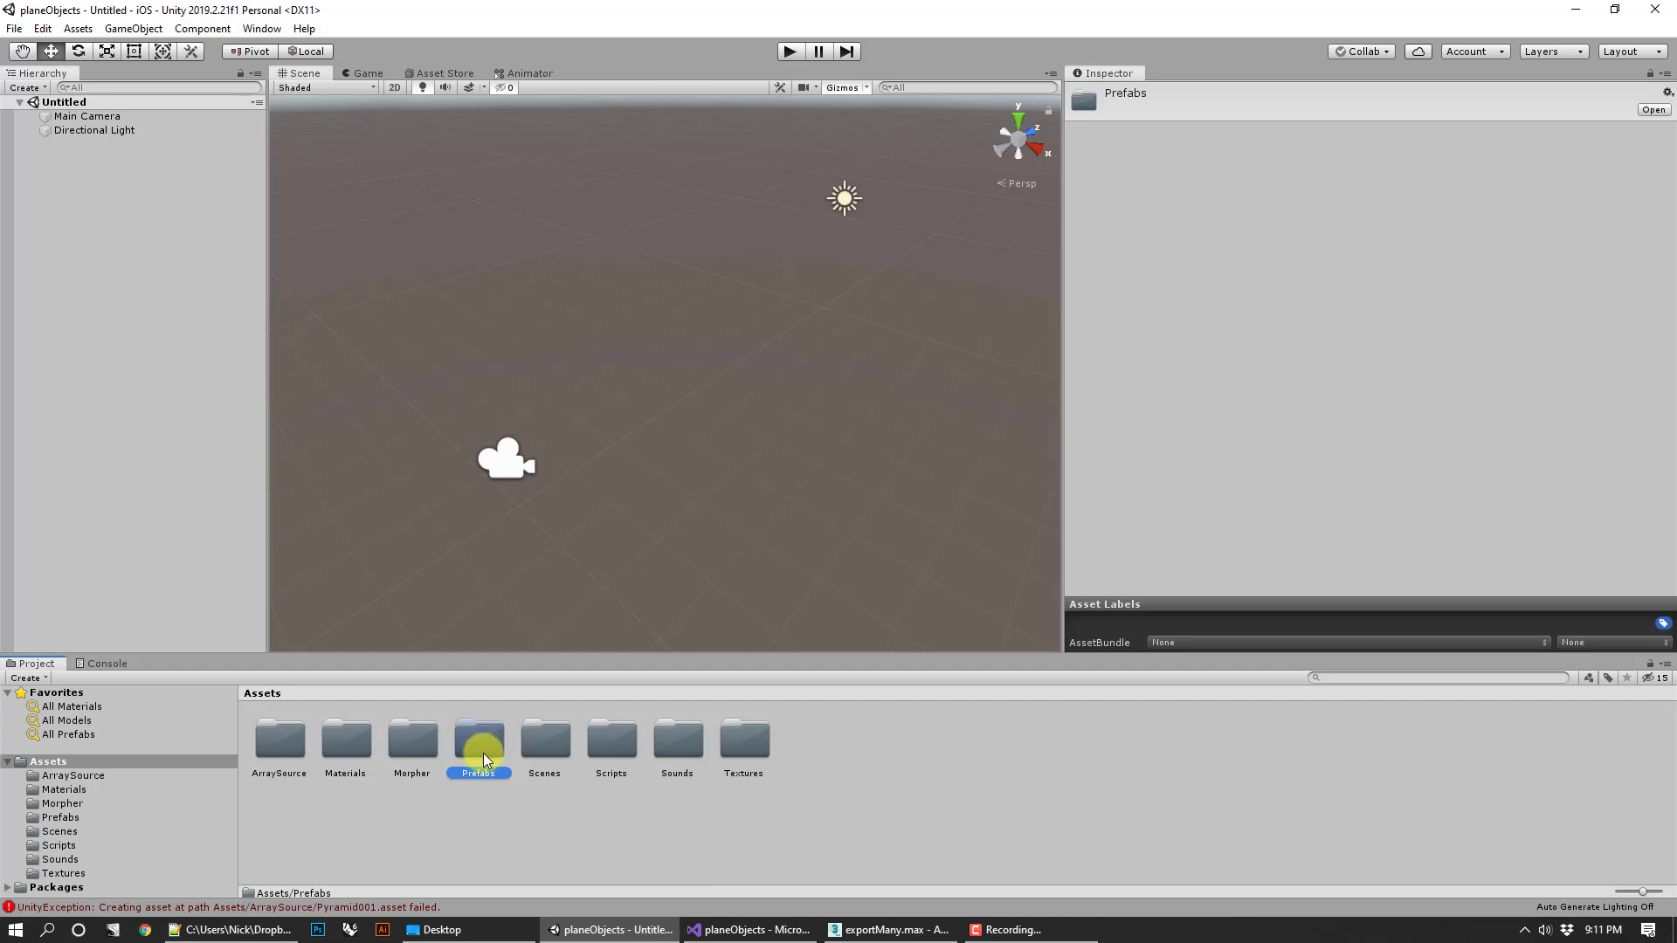
click(899, 764)
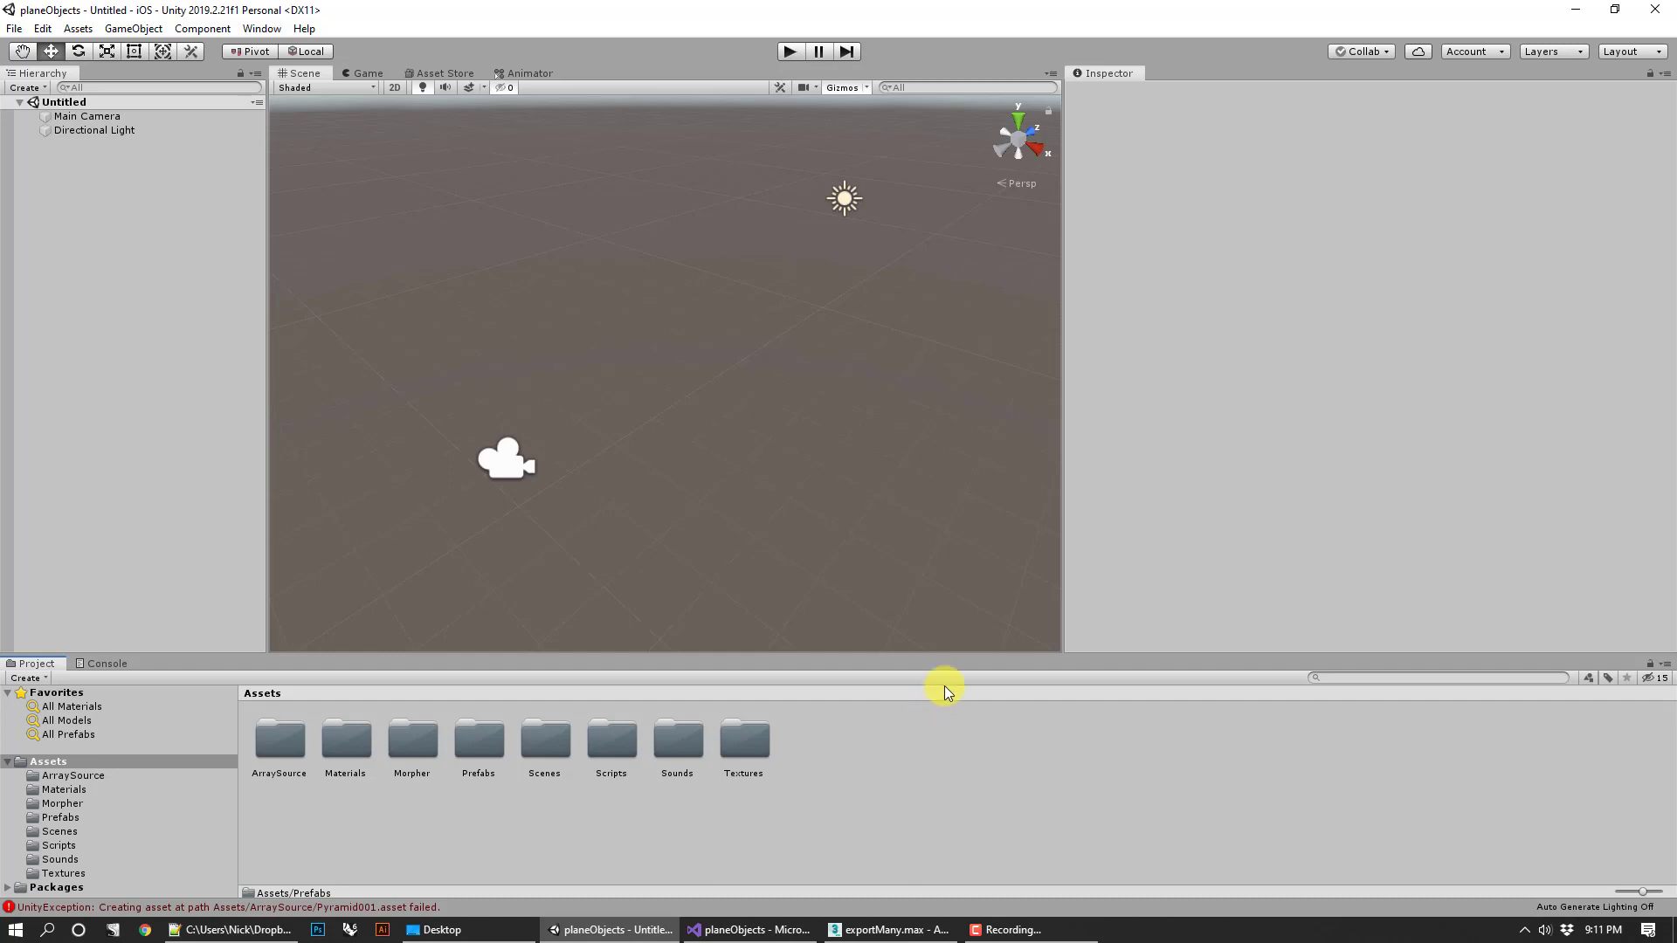
Create a folder named myImportedObjects in the project's Assets.
right_click(806, 746)
mouse_move(945, 342)
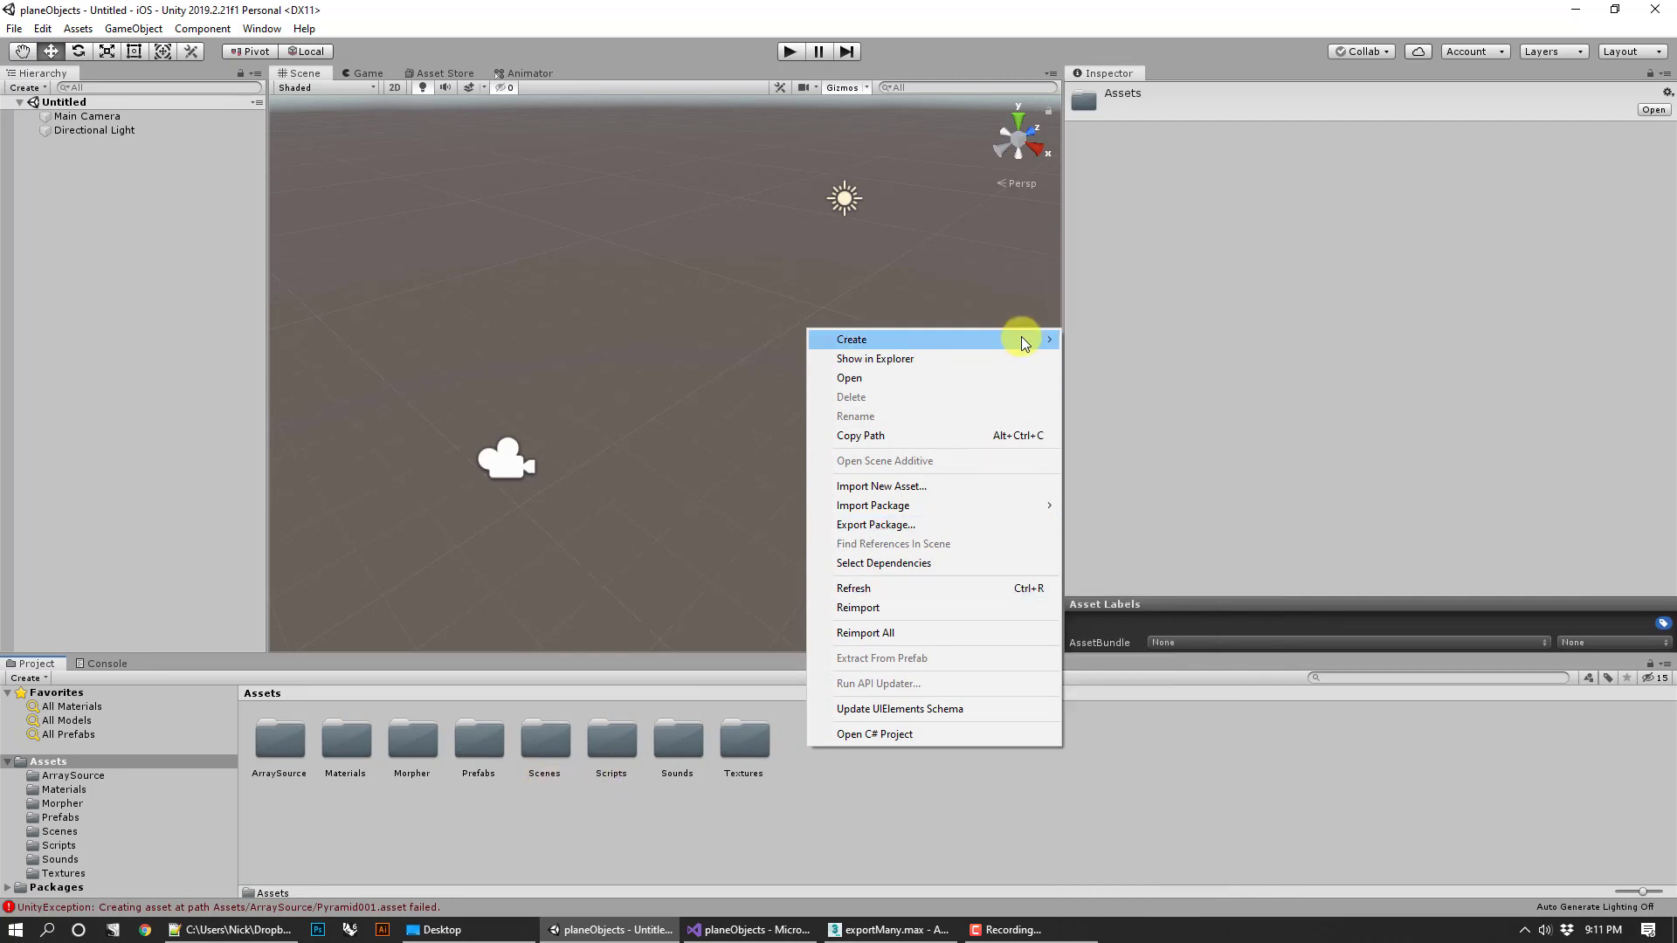
mouse_move(1022, 339)
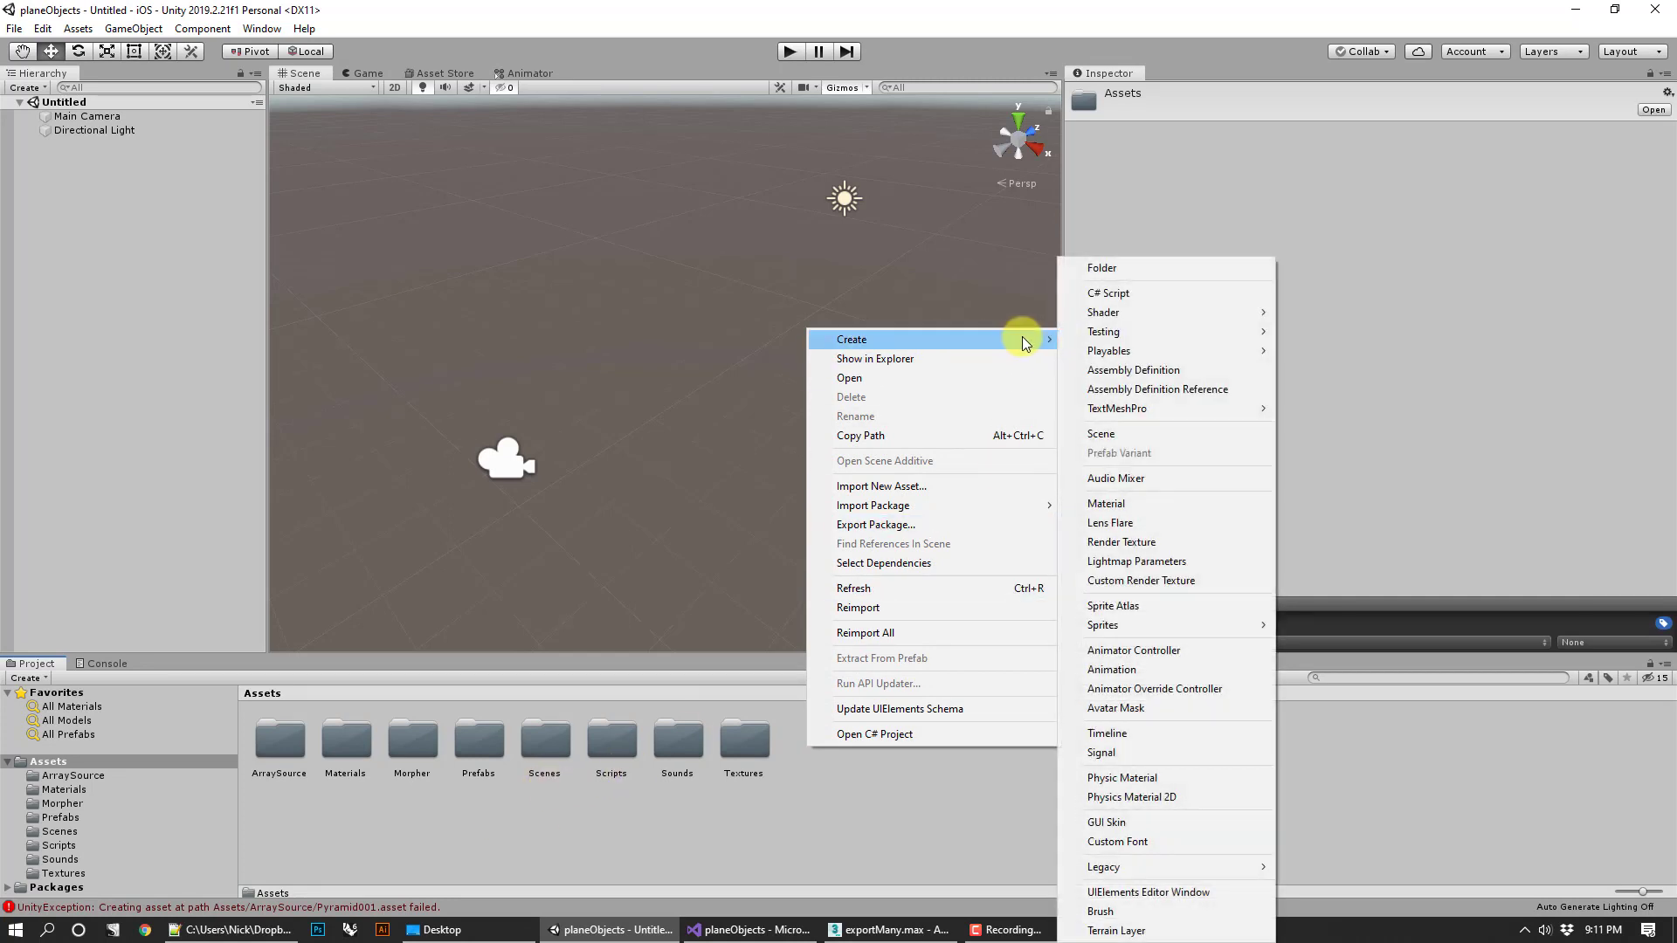
click(1139, 275)
text(myImport)
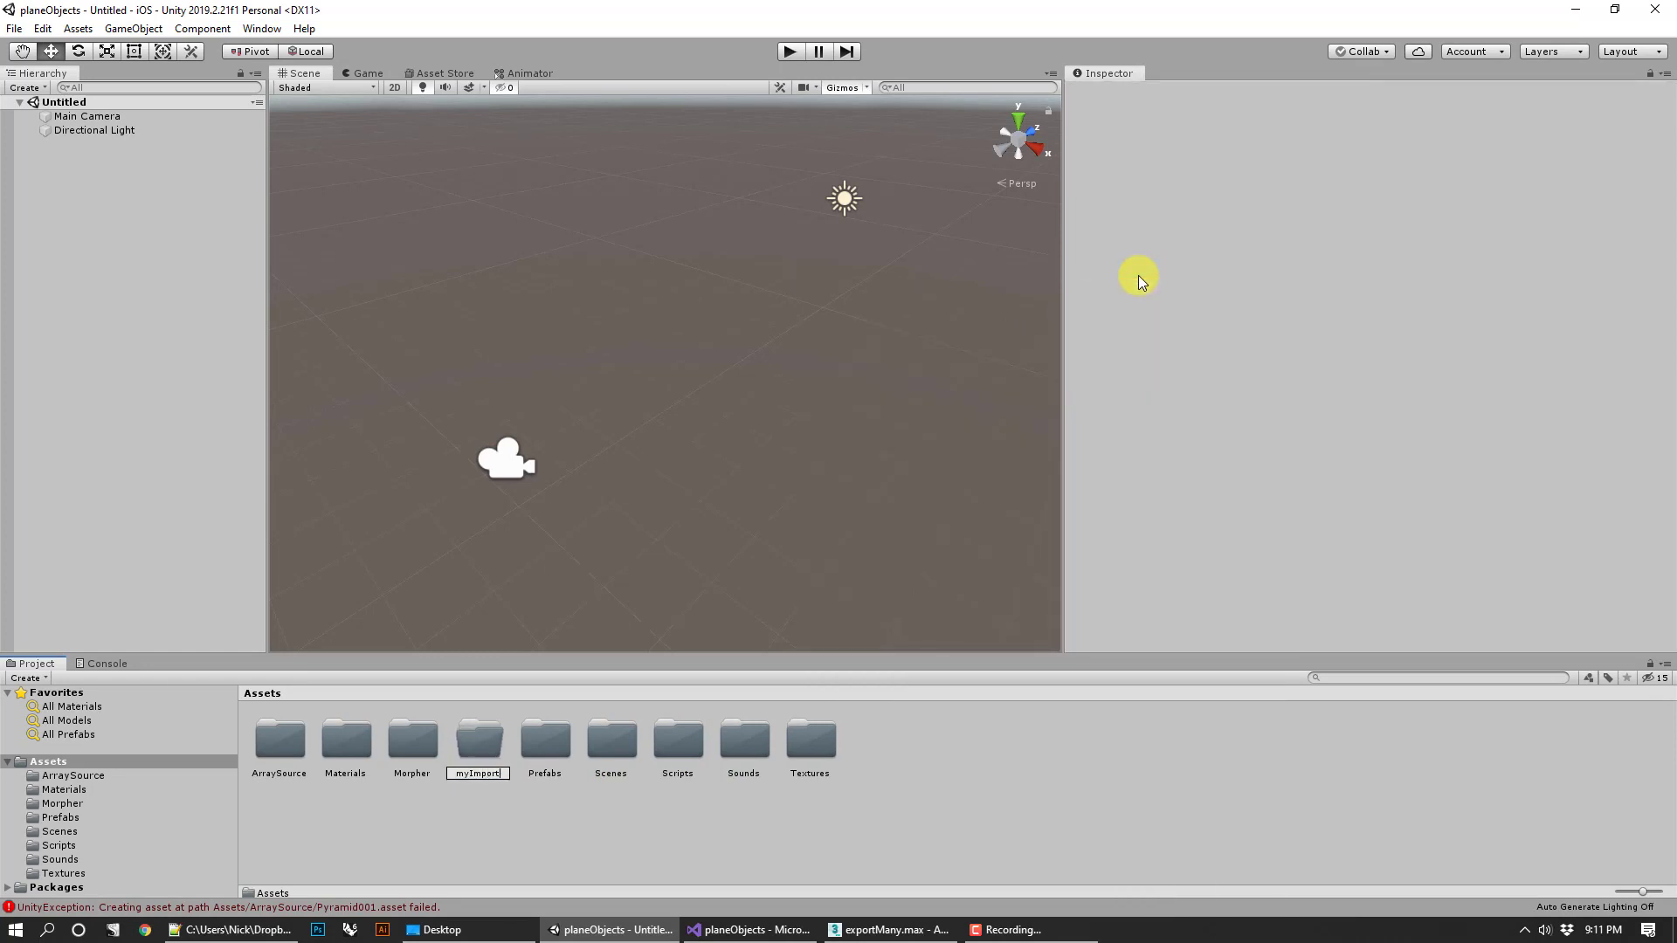
text(edObjects)
key(Return)
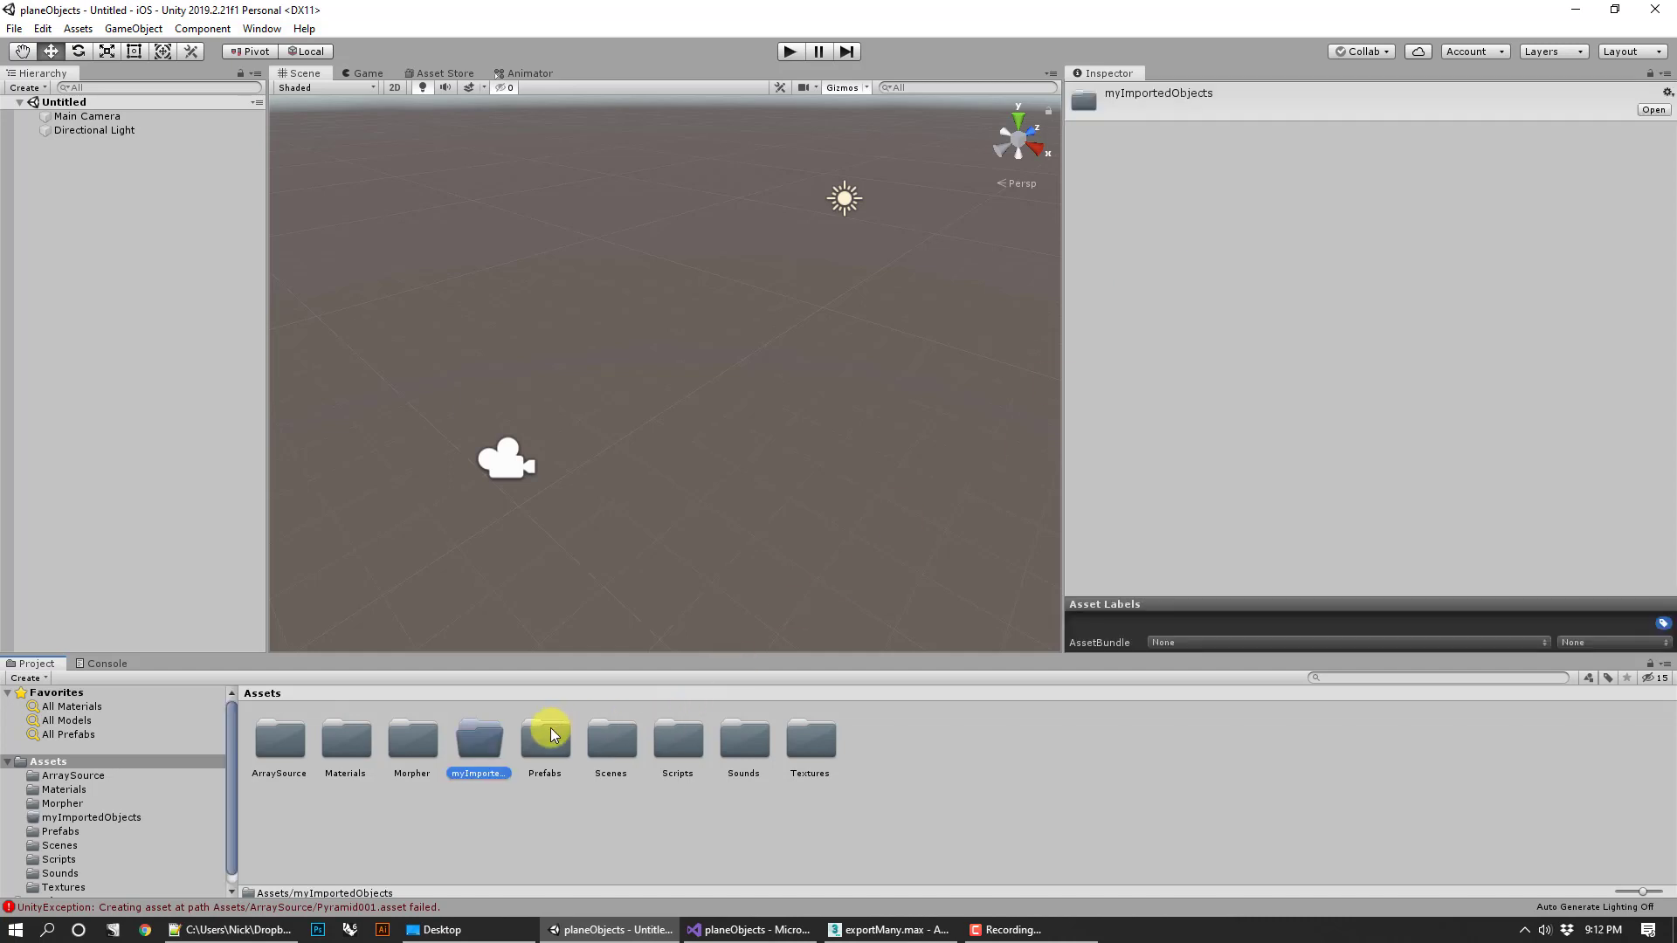
Import exportMany.FBX from the Desktop into the myImportedObjects folder.
double_click(487, 738)
click(470, 931)
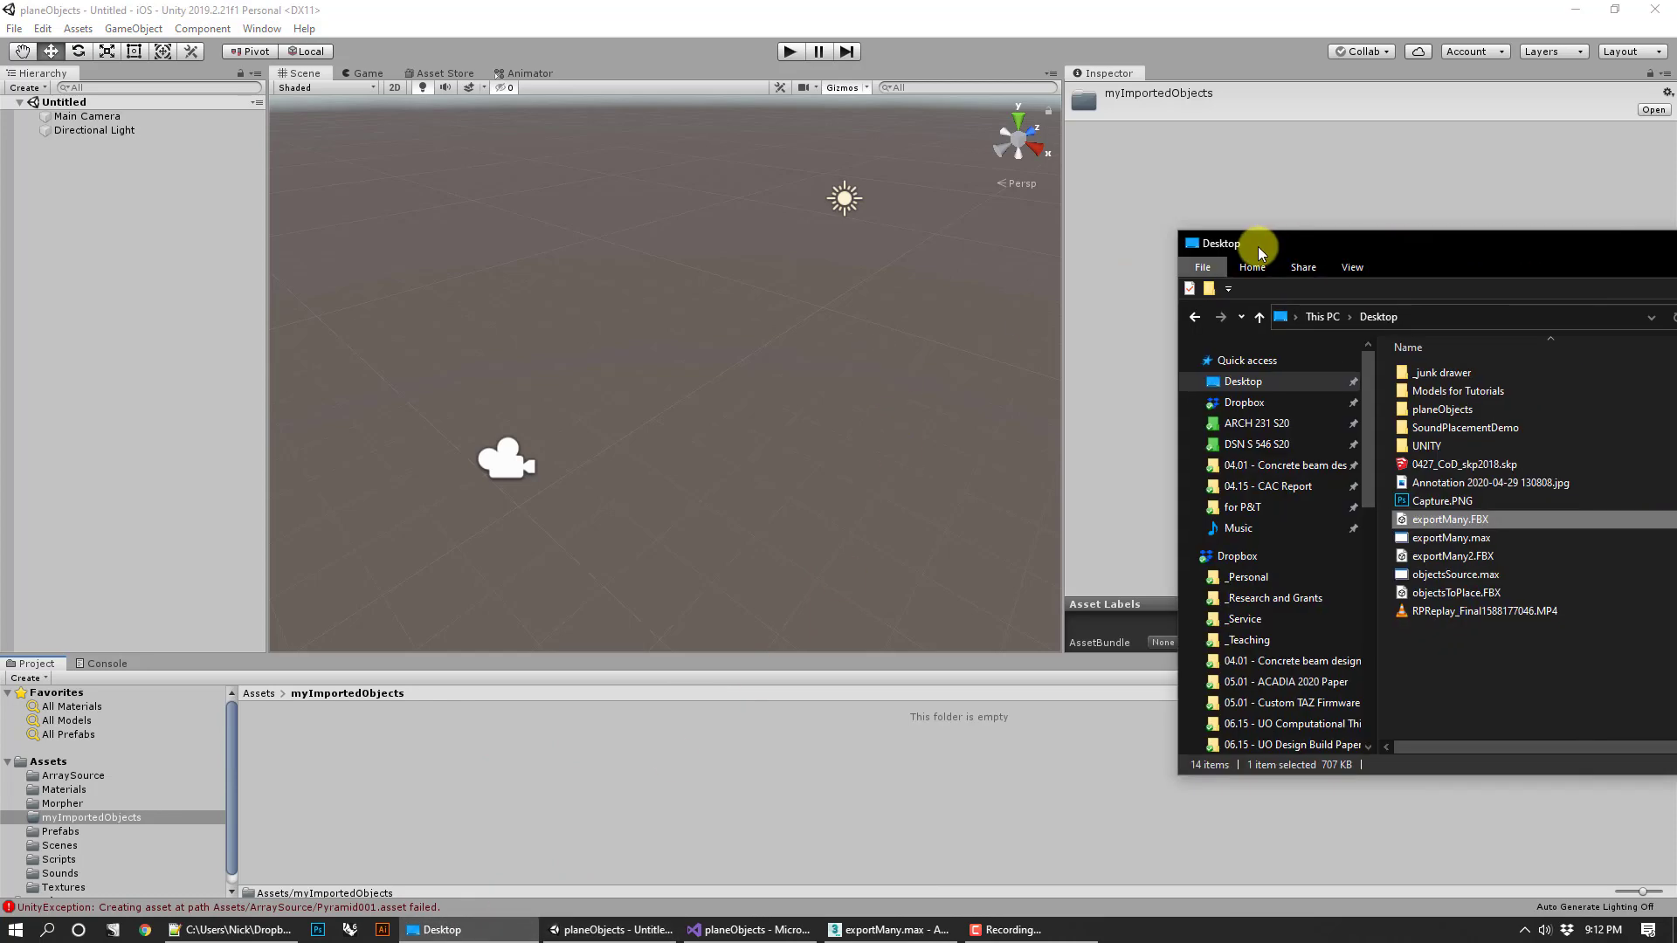
drag(1254, 244, 1002, 244)
drag(1192, 514, 524, 796)
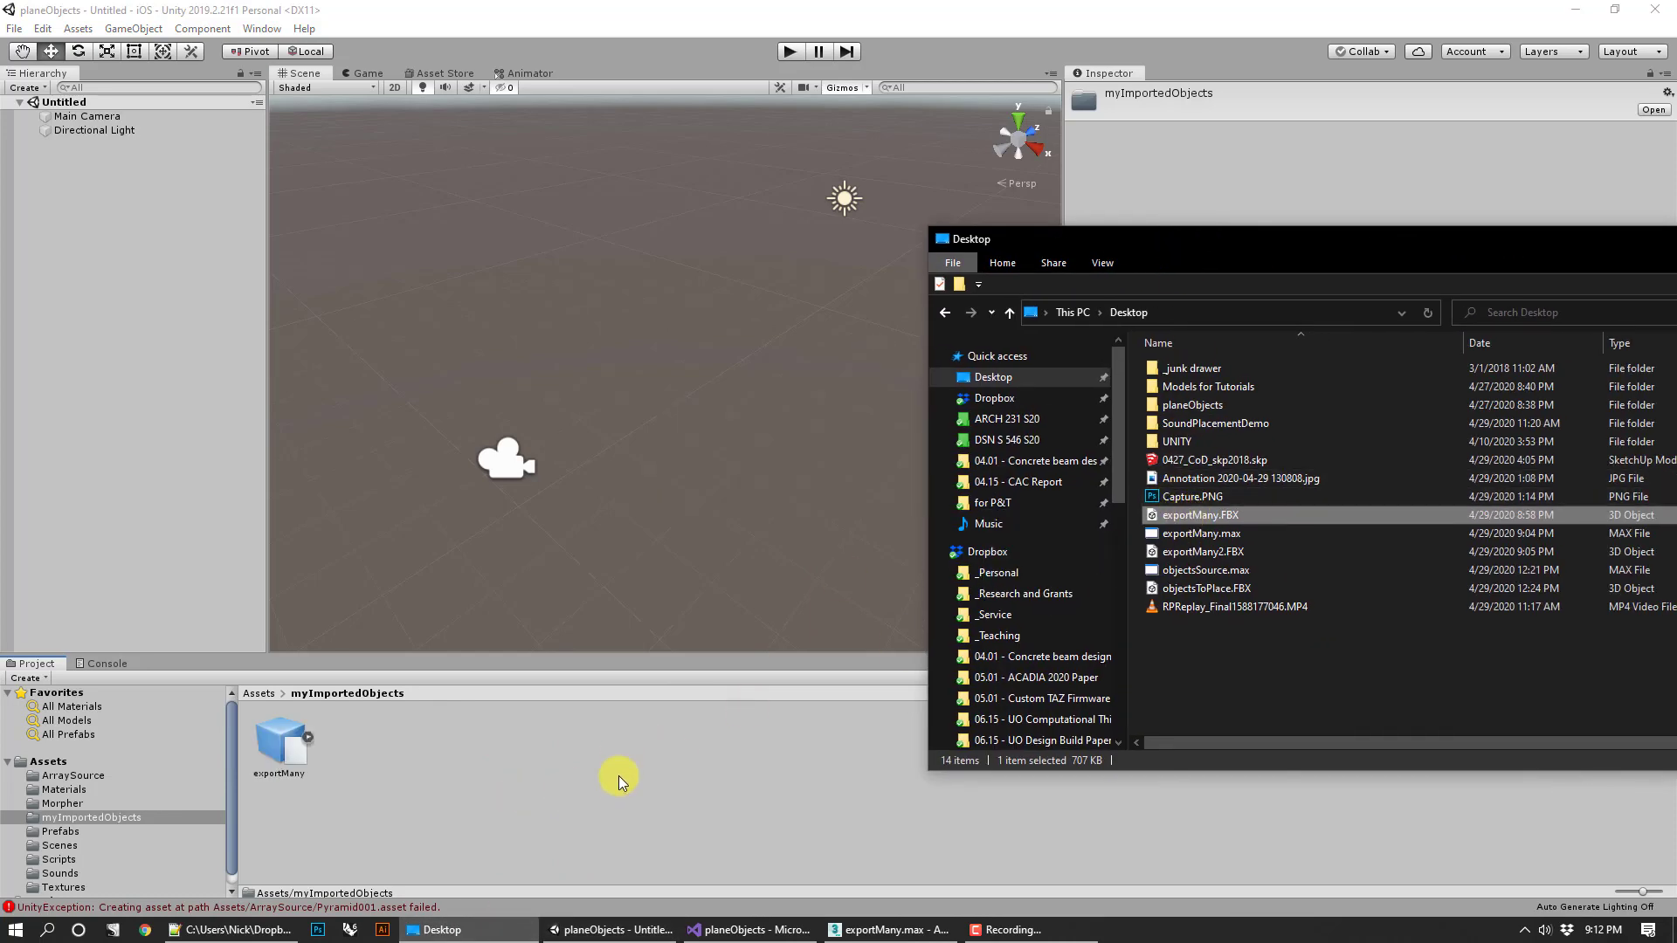
click(1598, 332)
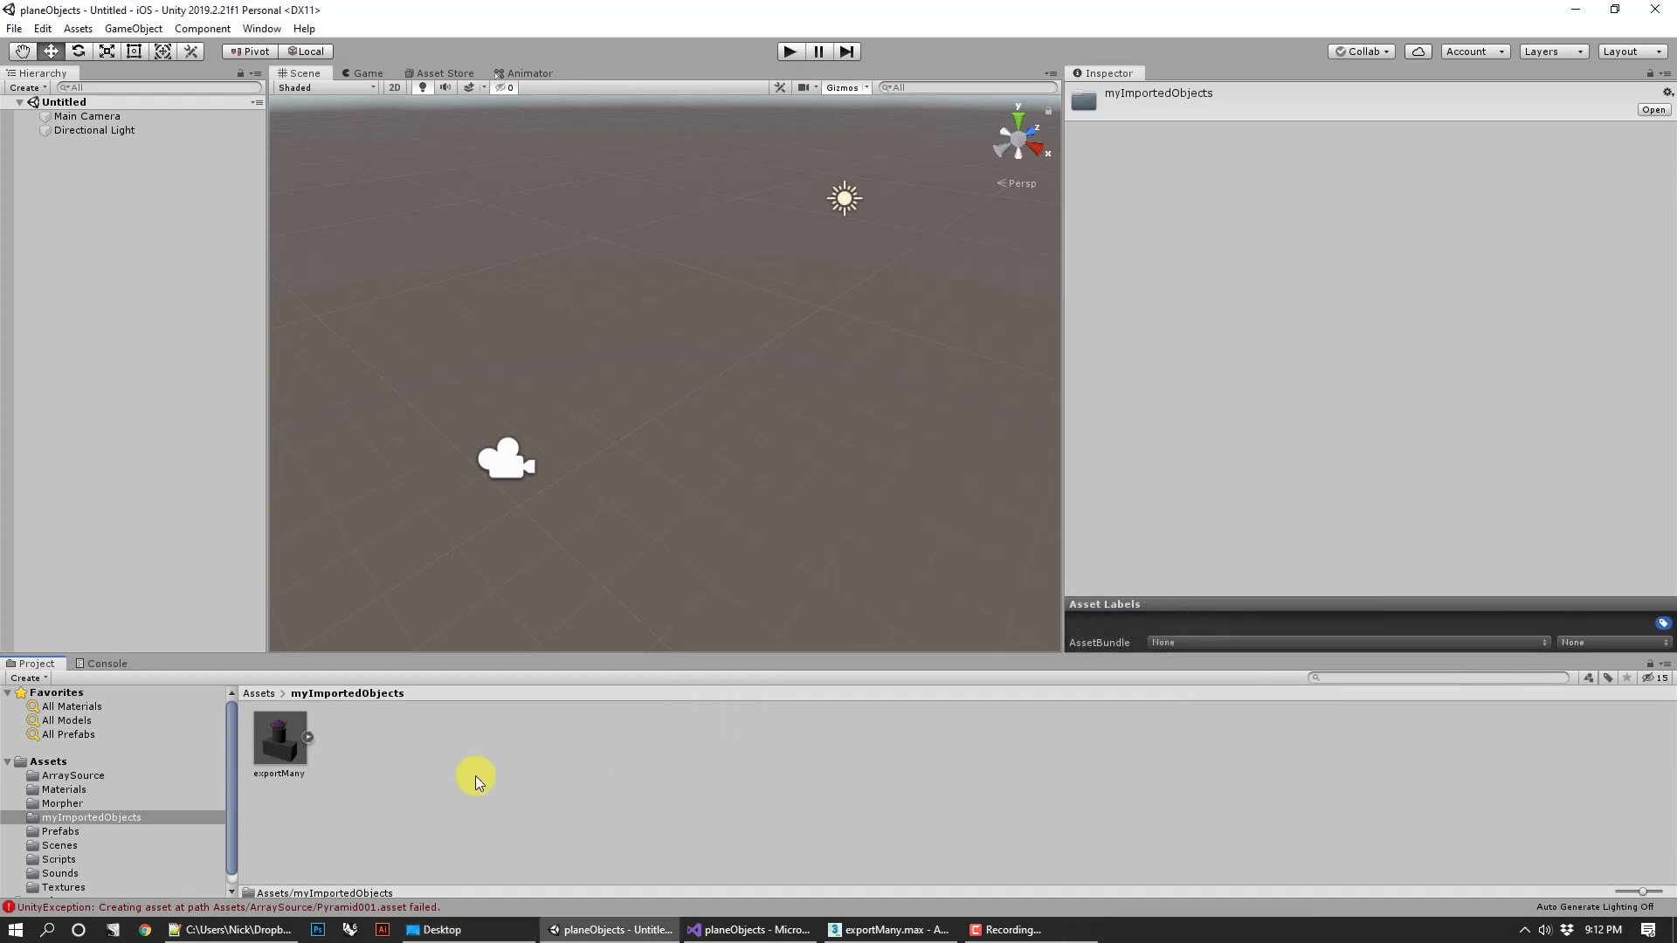
Check exportMany's material import settings and create a Materials folder inside myImportedObjects.
click(278, 740)
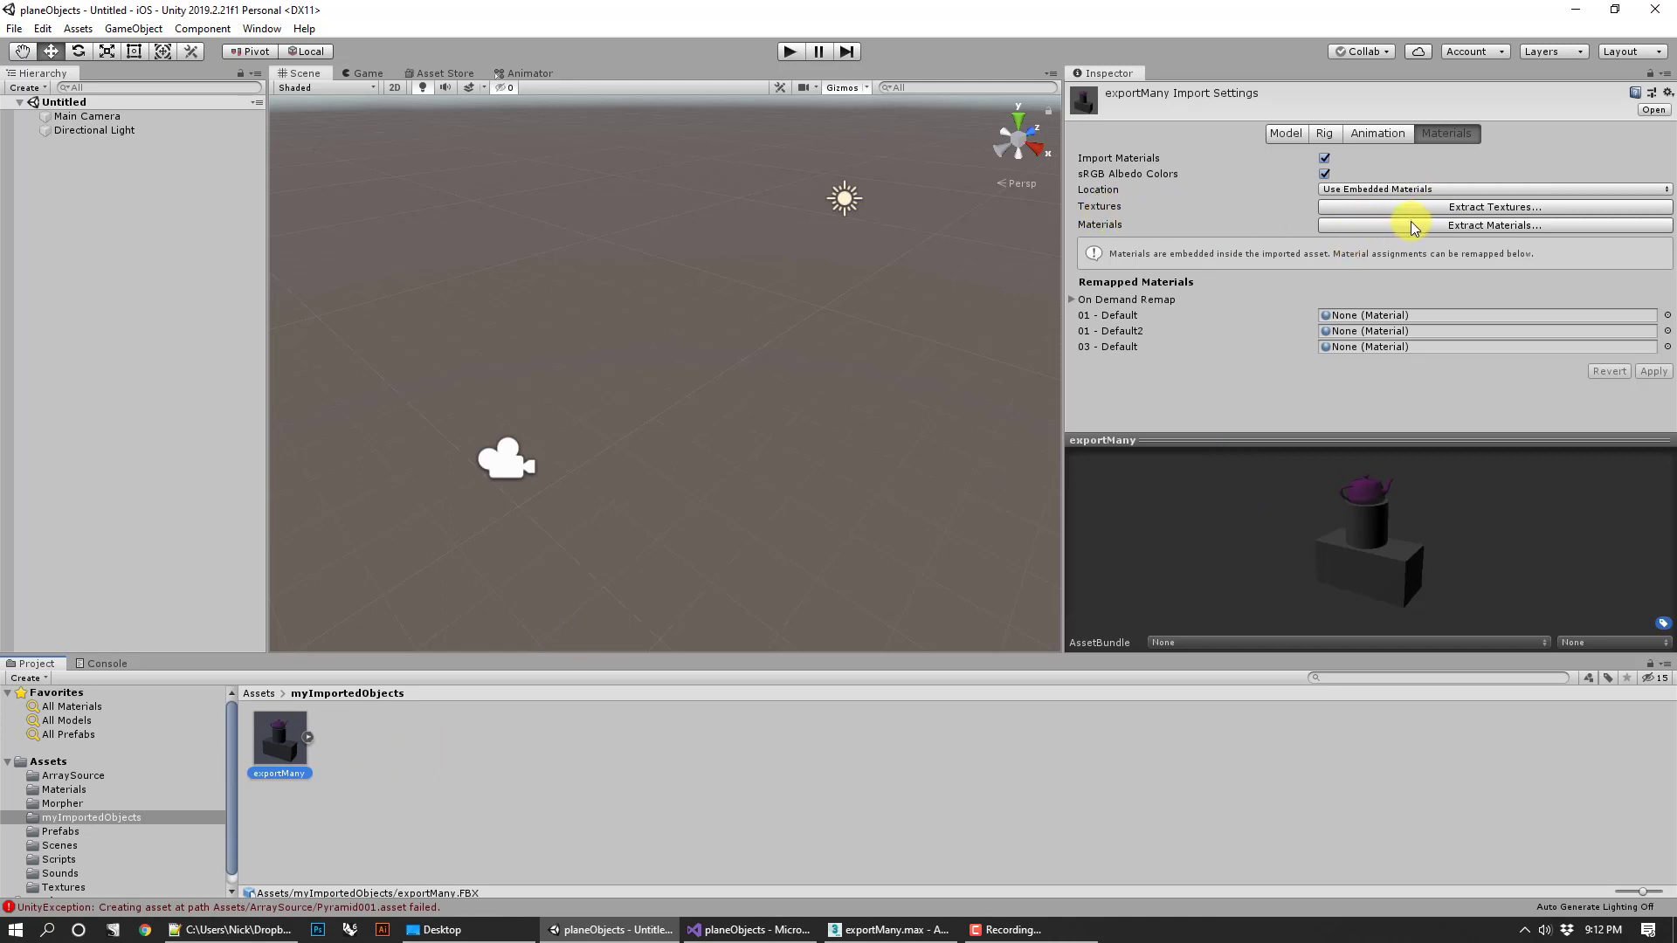
click(440, 785)
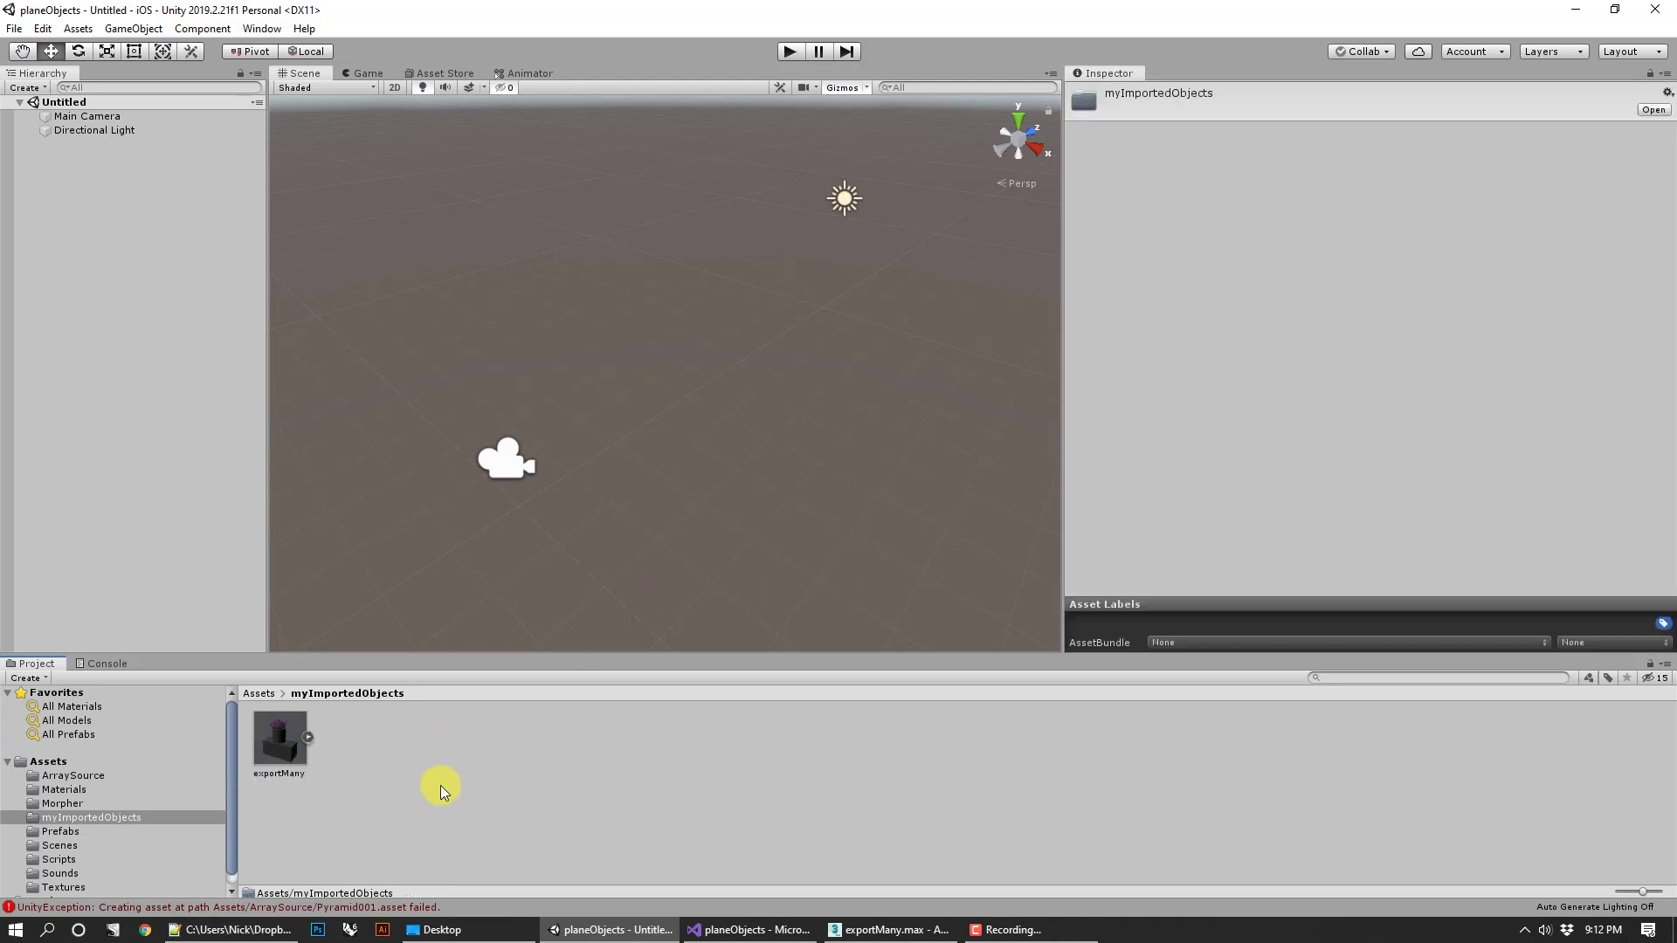
right_click(440, 785)
mouse_move(580, 375)
click(760, 271)
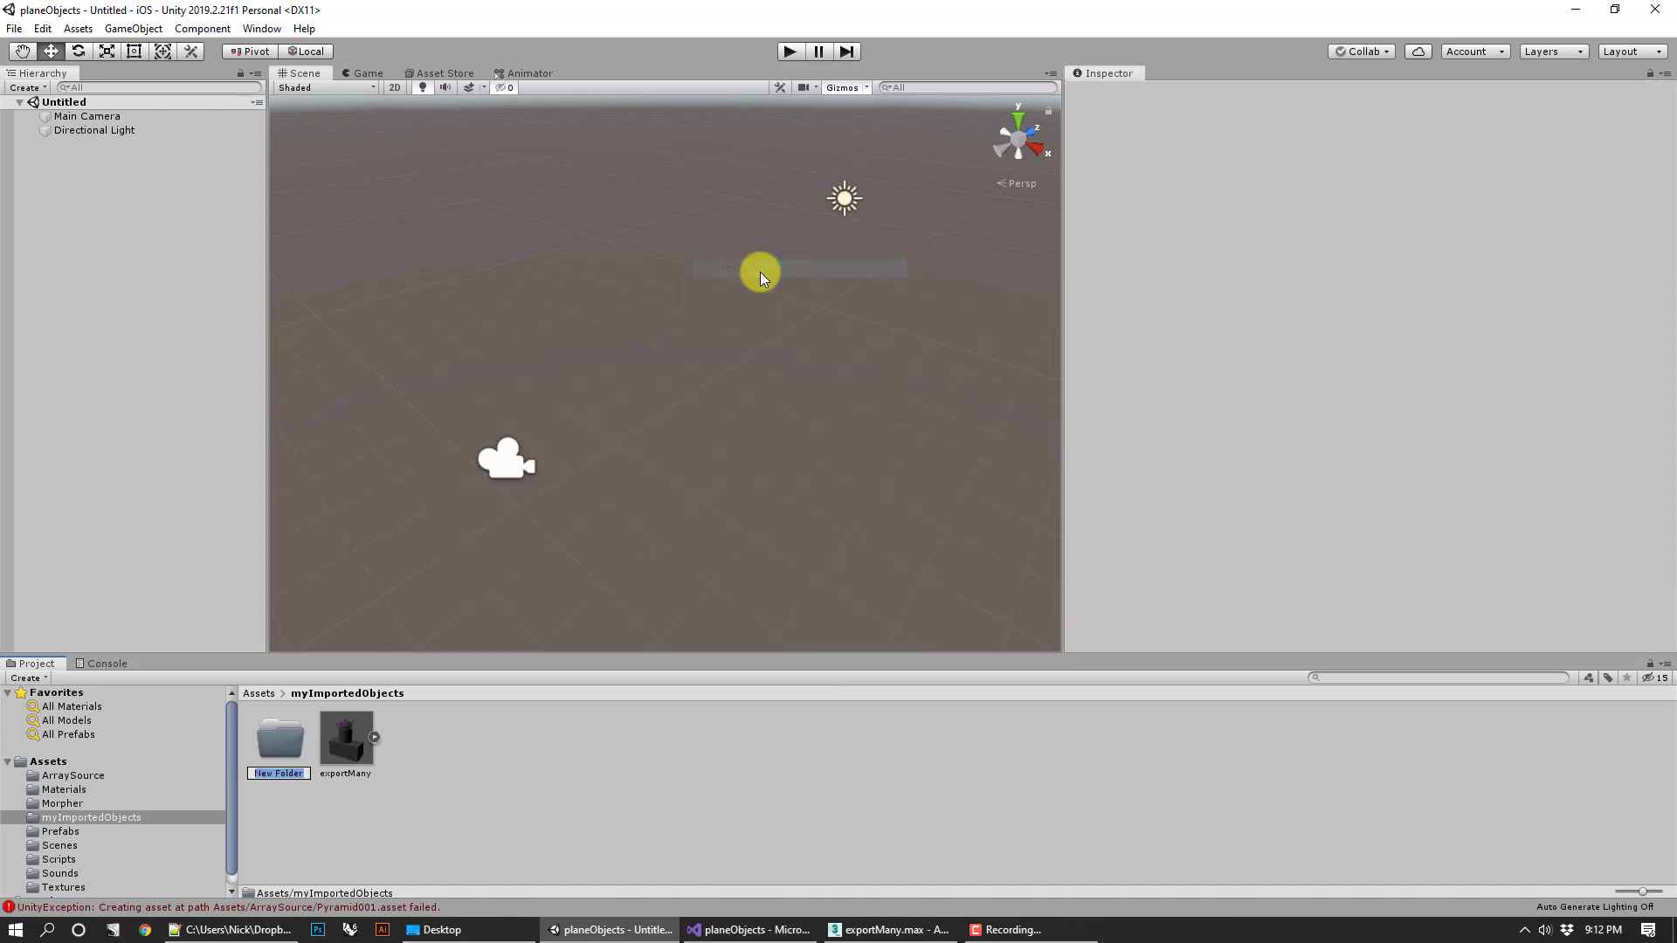
text(Materials)
key(Return)
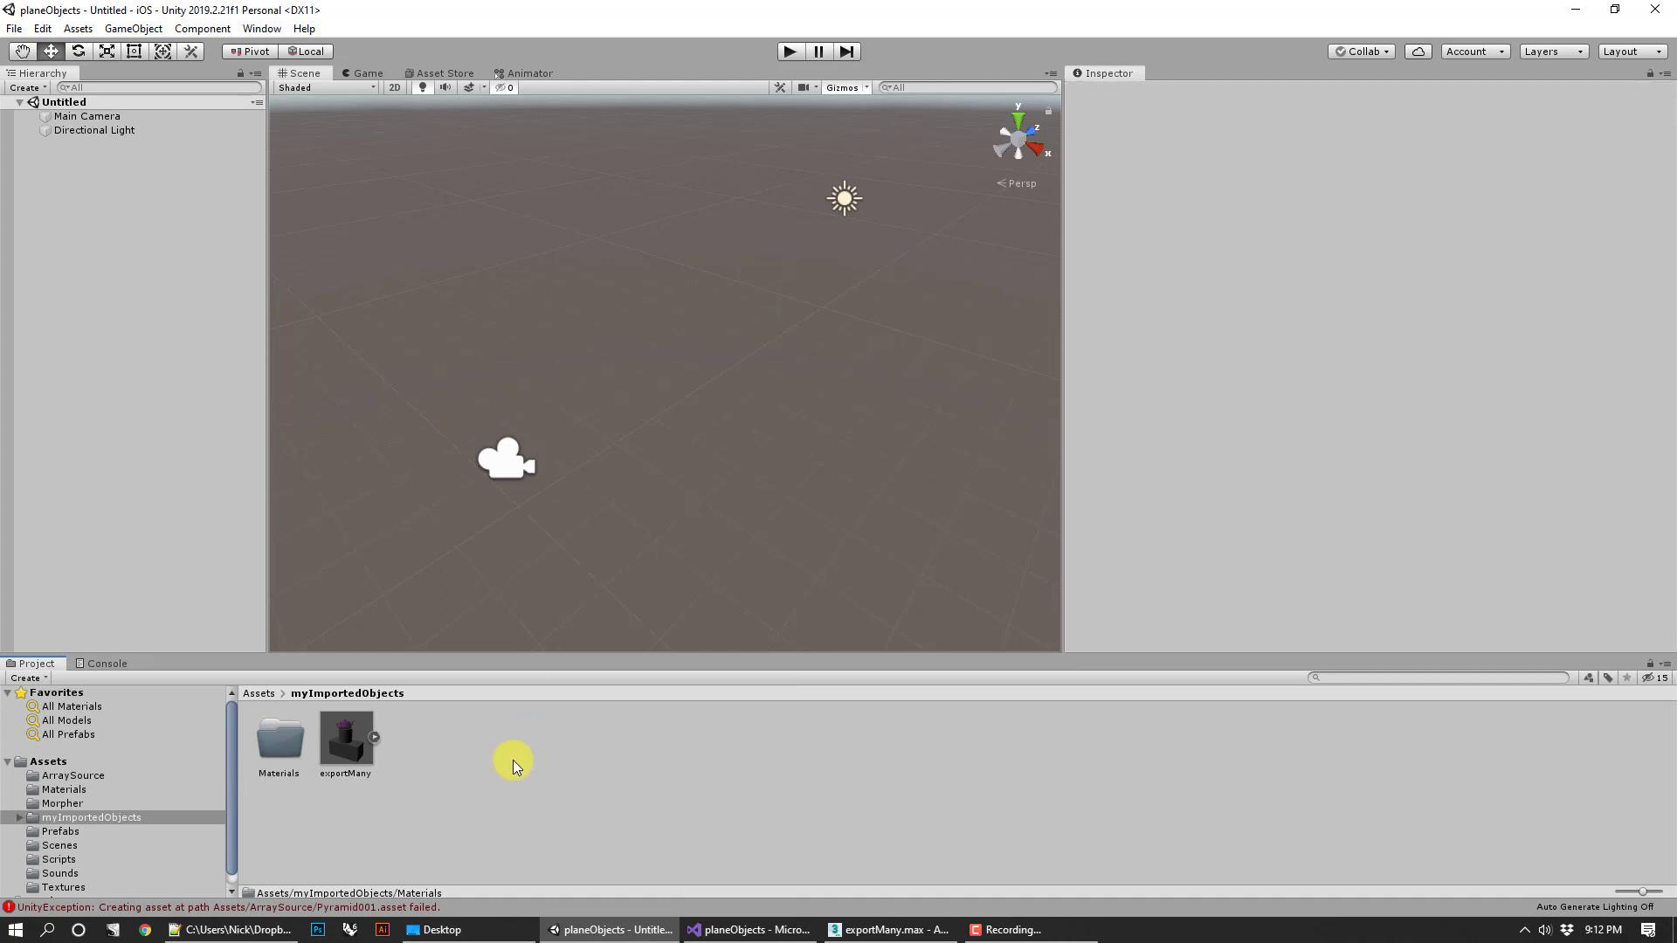
Create a second folder named Textures inside myImportedObjects.
right_click(511, 760)
mouse_move(679, 358)
click(859, 270)
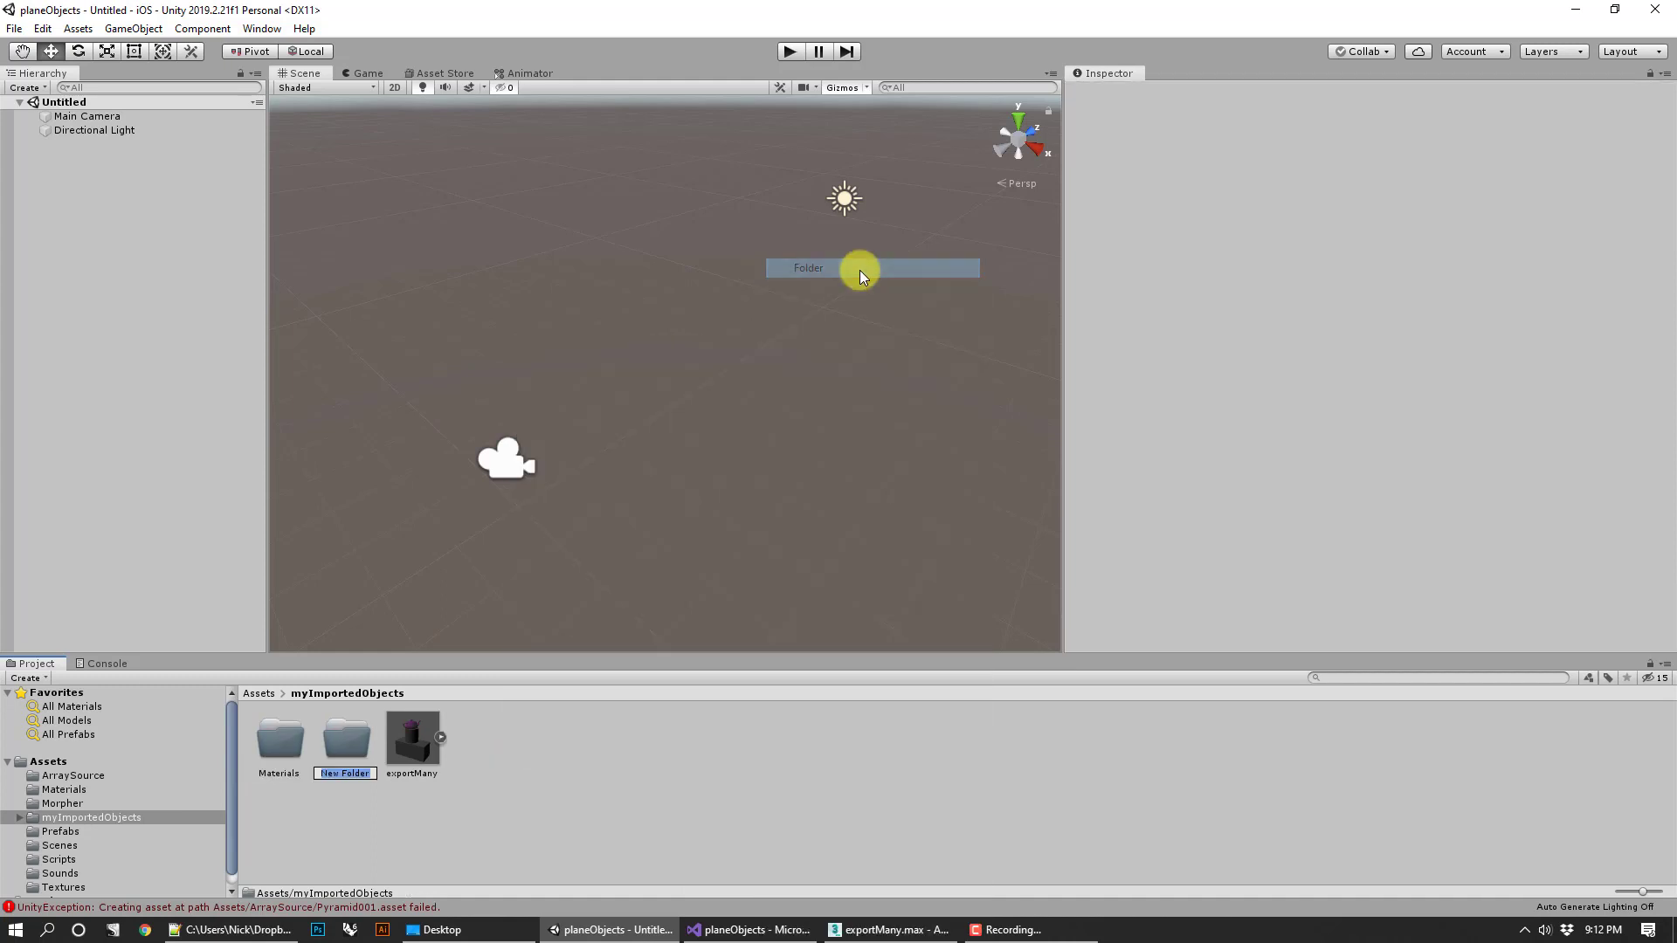
text(Textu)
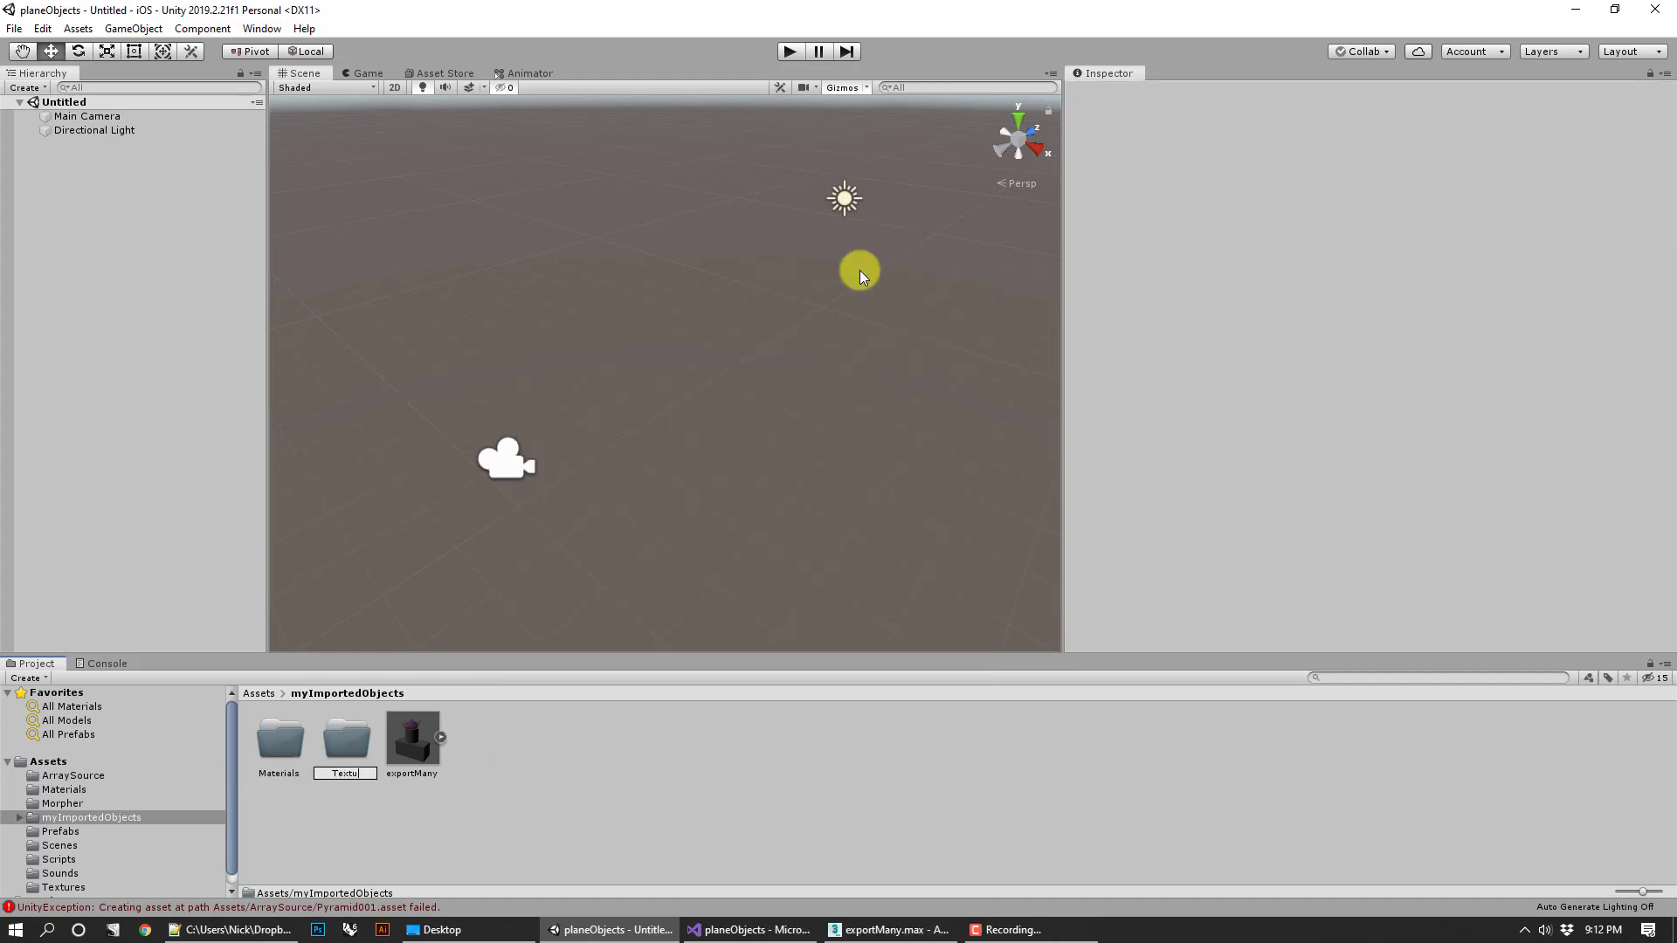
text(res)
key(Return)
Extract the embedded textures of exportMany into the Textures folder inside myImportedObjects.
click(412, 767)
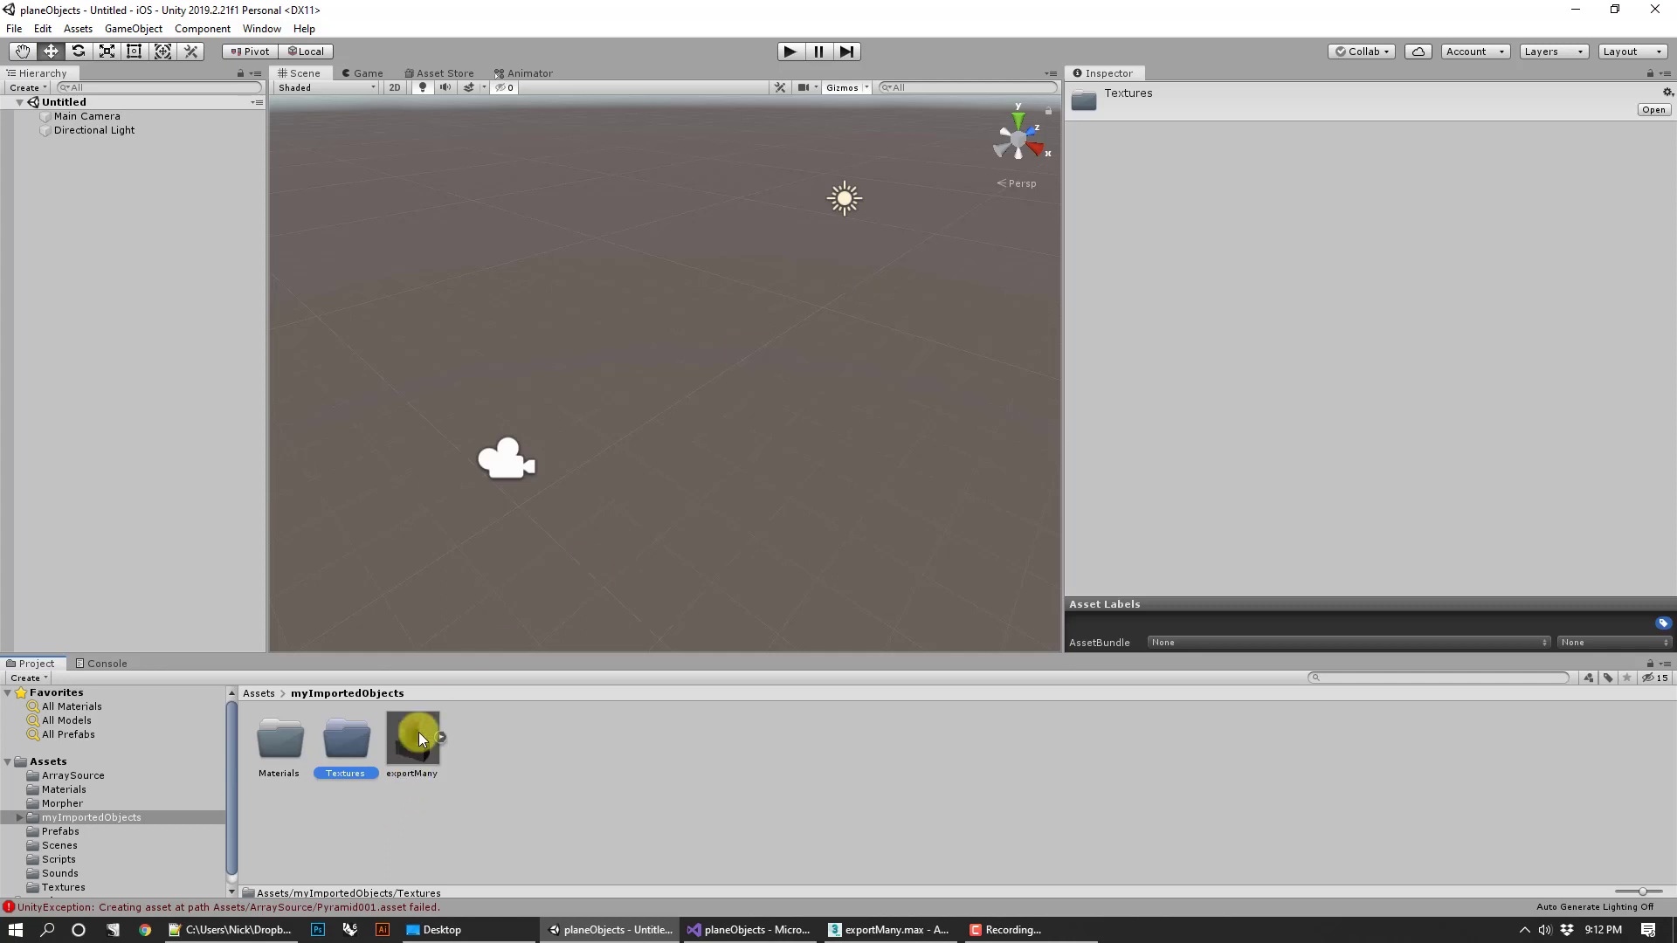
click(1353, 210)
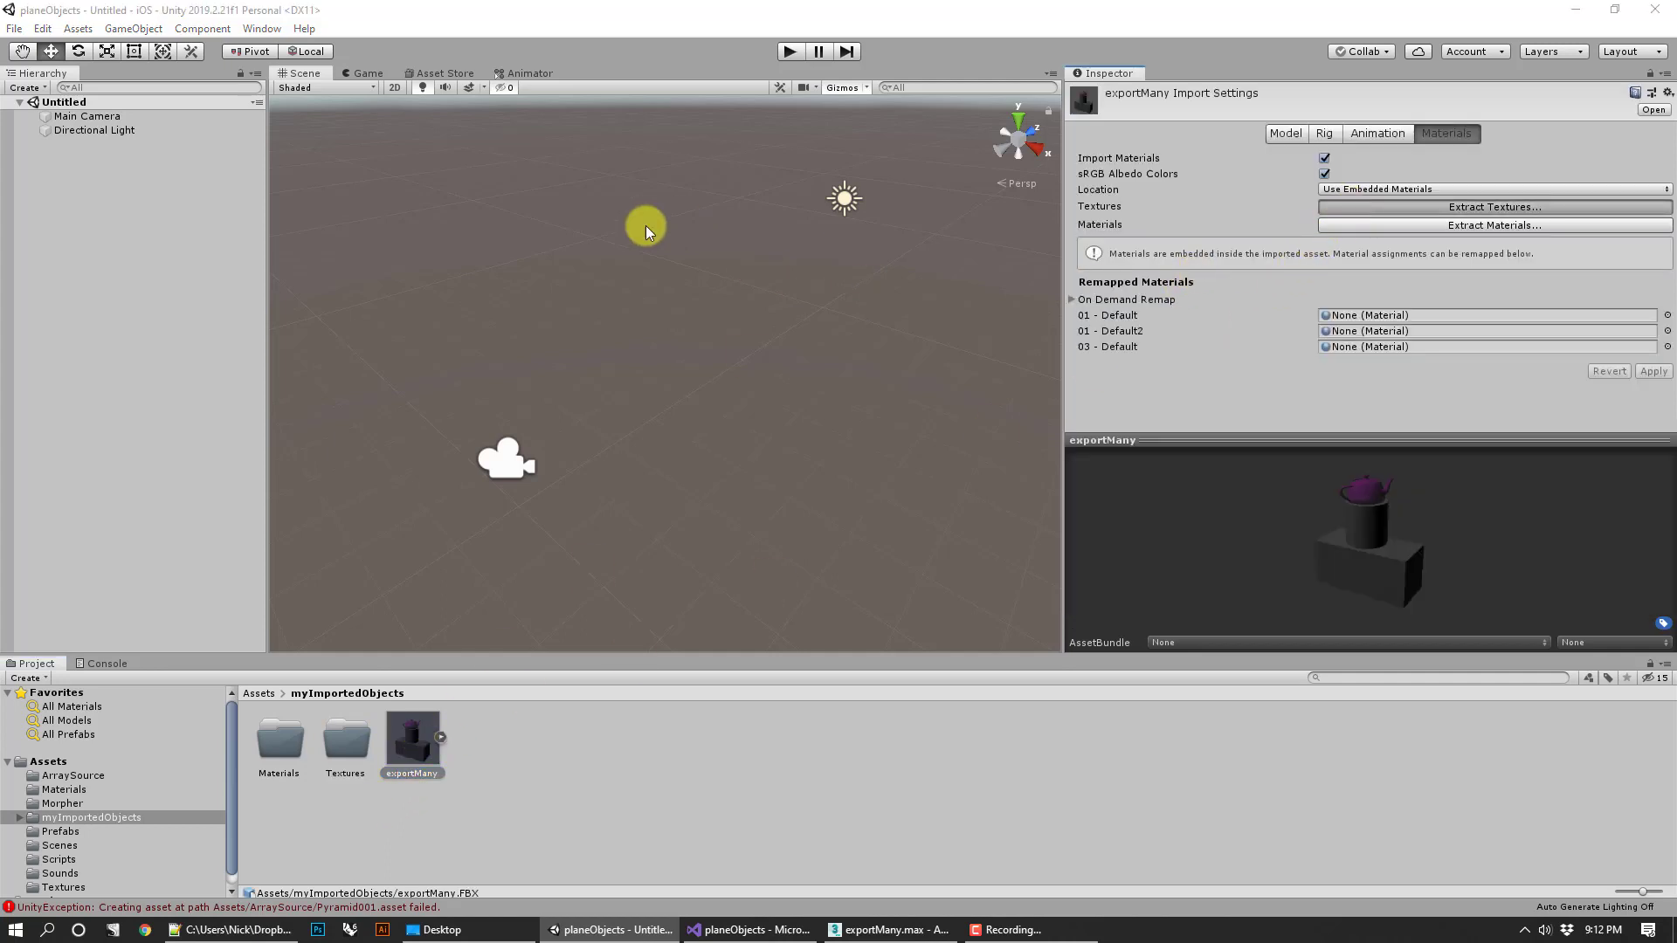
click(269, 182)
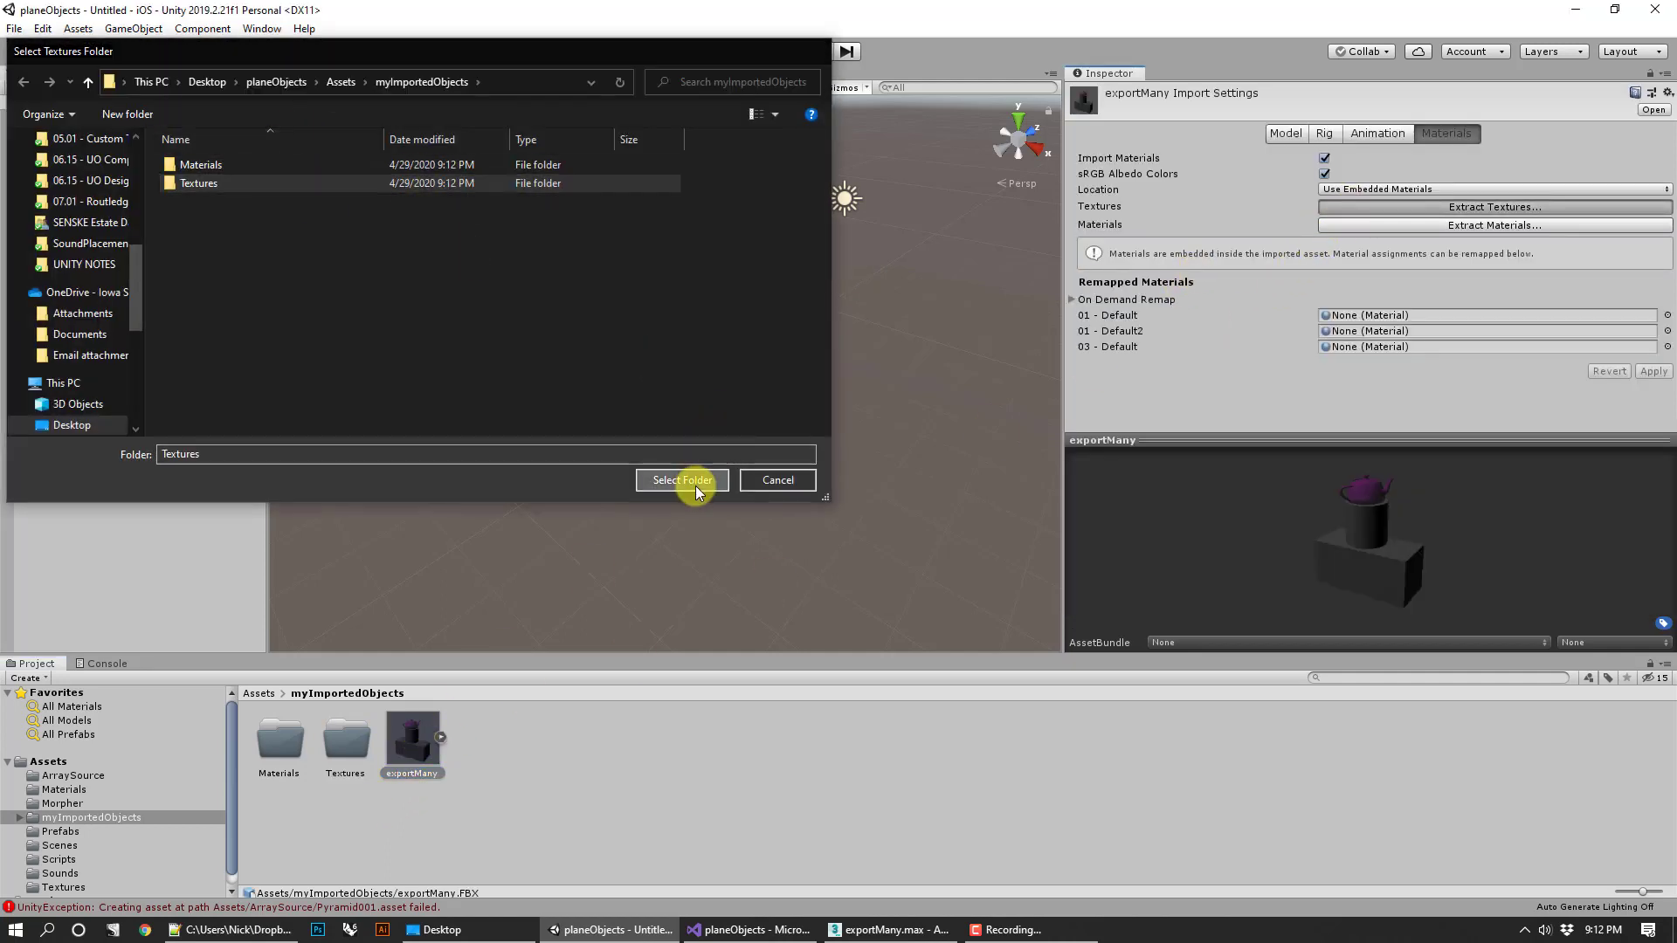
click(696, 480)
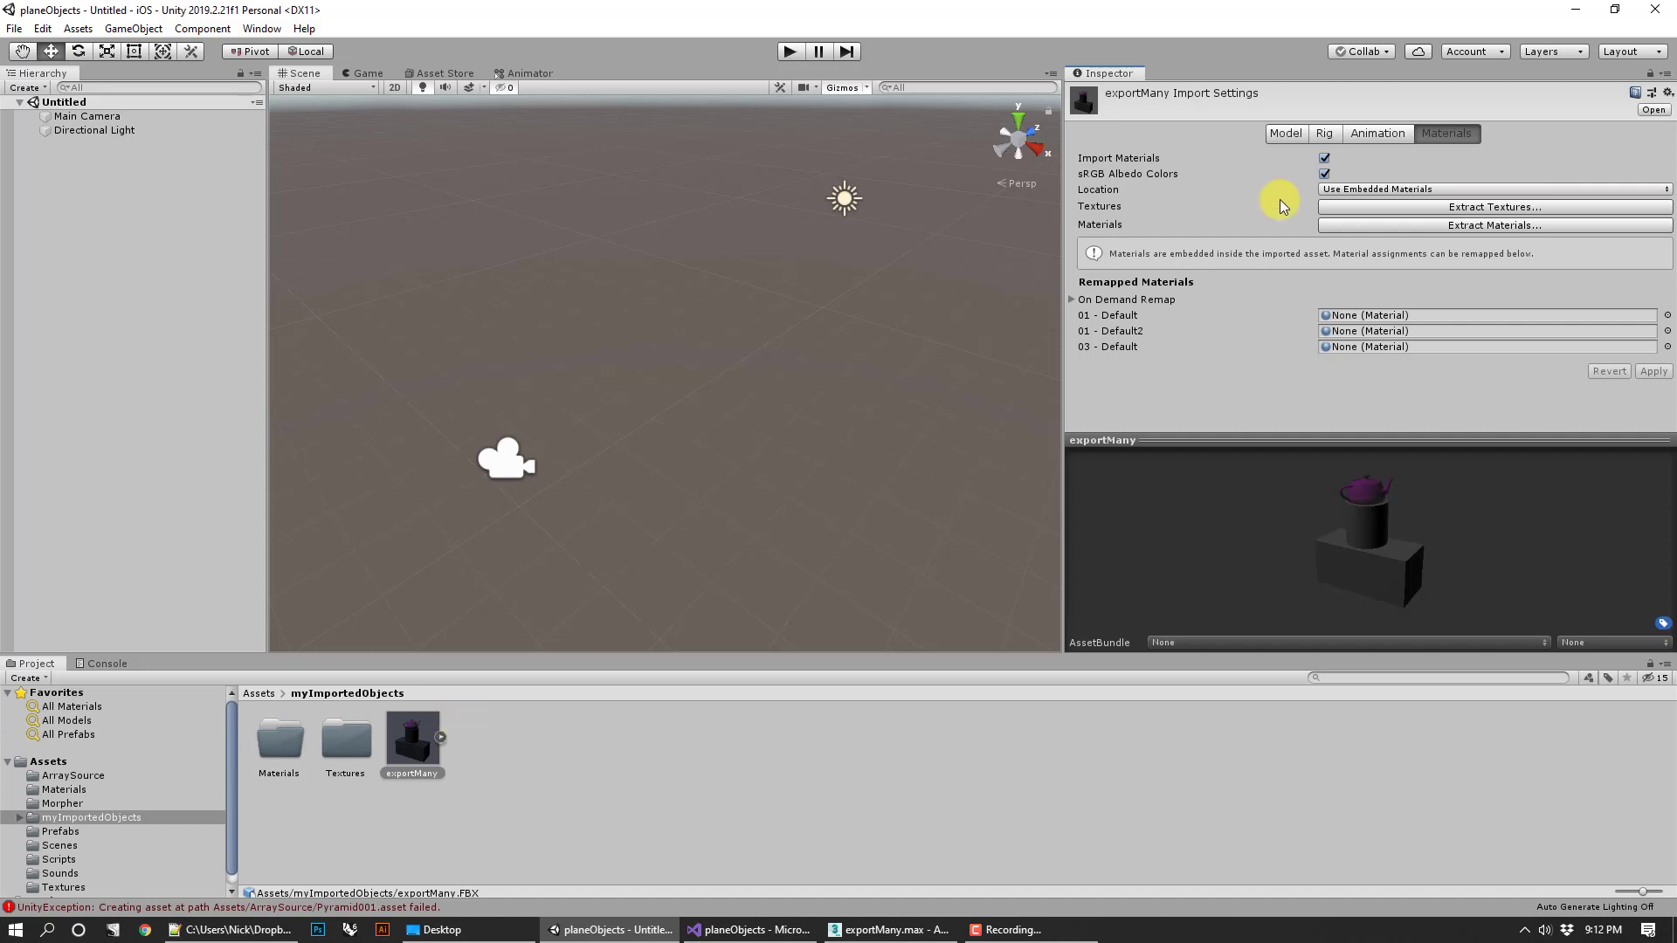
Extract the embedded materials of exportMany into the Materials folder inside myImportedObjects.
click(1422, 225)
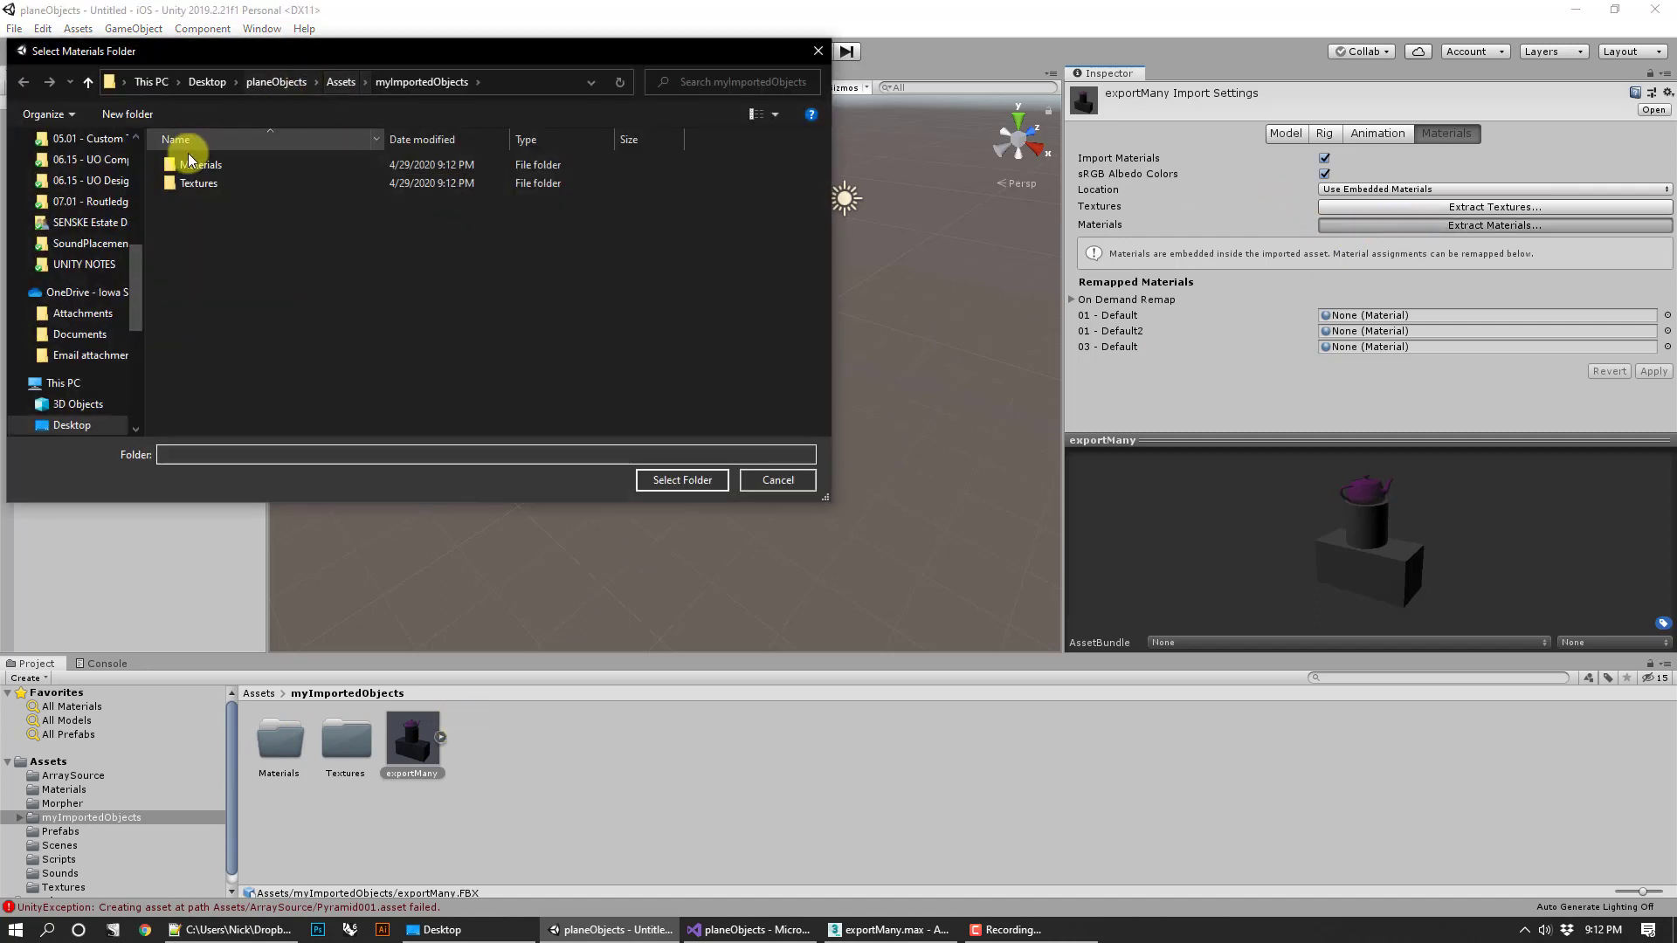
click(202, 165)
click(709, 486)
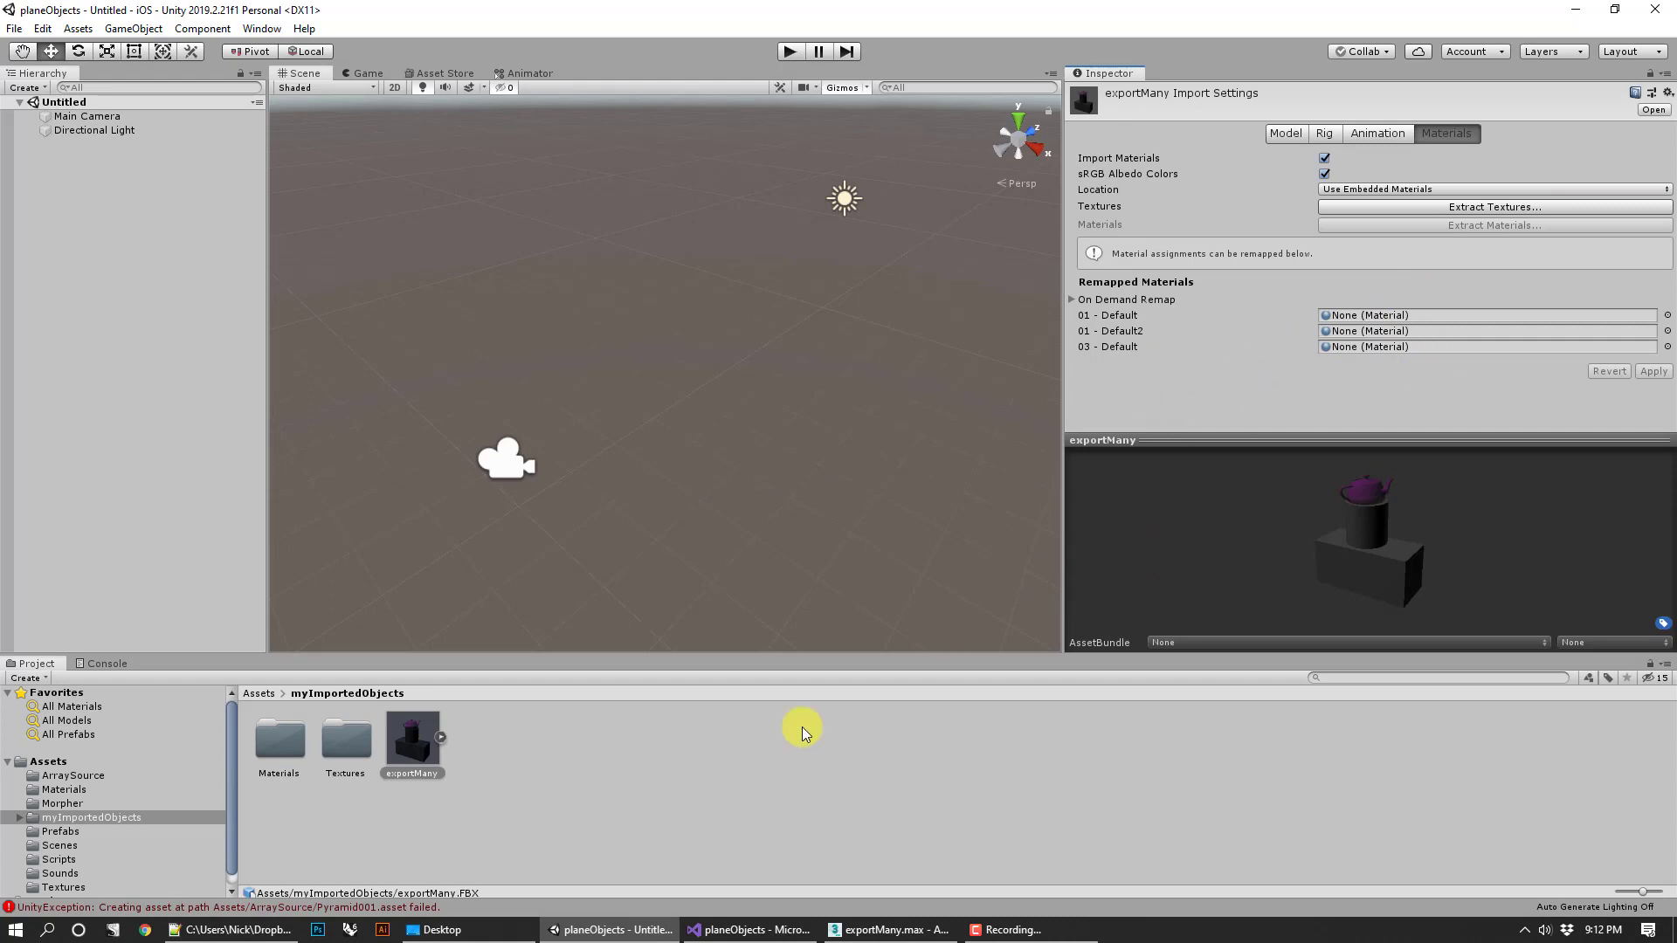
click(629, 753)
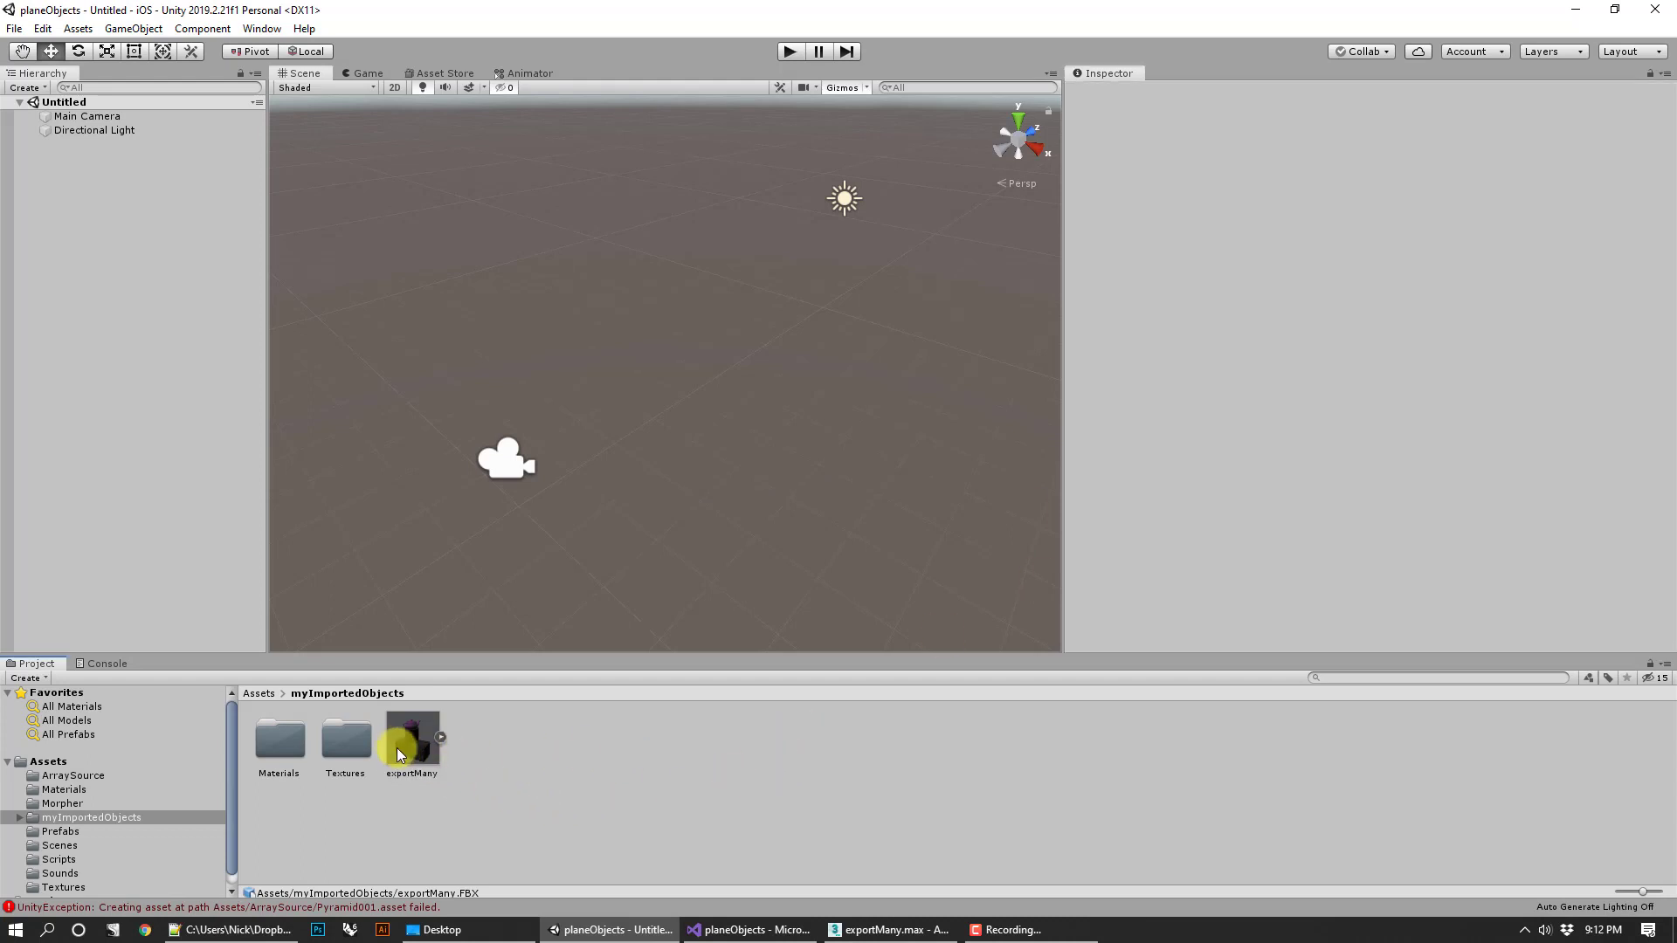
Place the exportMany model in the scene and examine its textured box, cylinder and teapot up close.
click(397, 750)
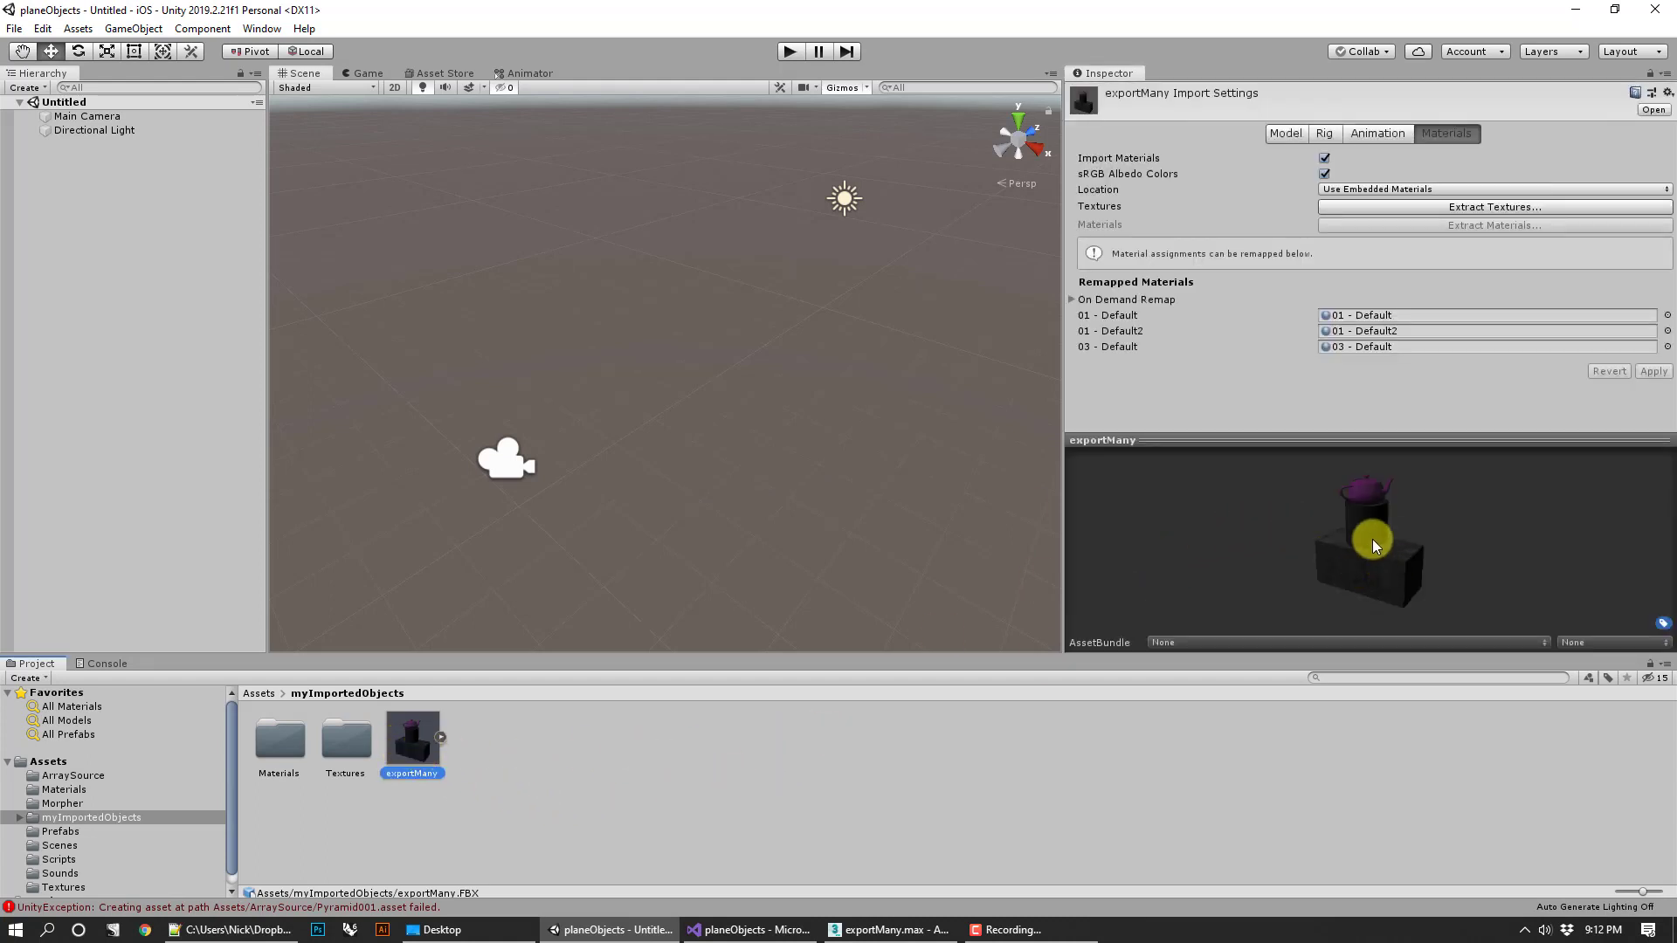
drag(1373, 544, 745, 422)
scroll(805, 363, up, 5)
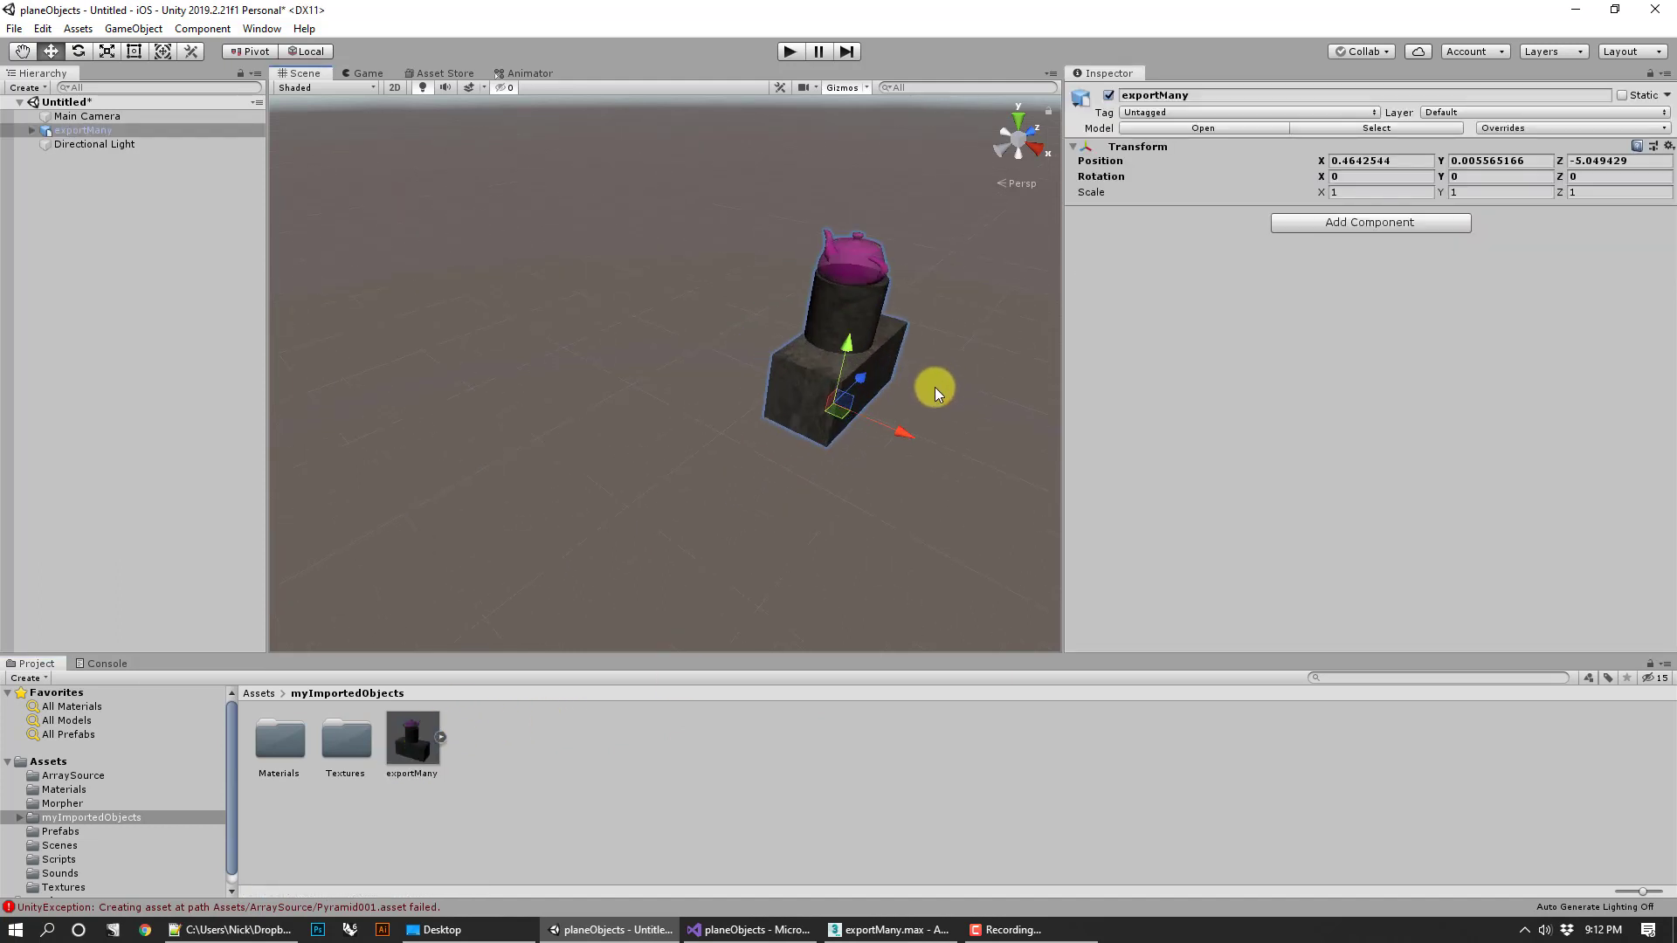
scroll(934, 386, up, 3)
middle_drag(934, 386, 873, 370)
scroll(592, 311, up, 4)
middle_drag(592, 311, 710, 370)
click(930, 469)
middle_drag(931, 469, 924, 461)
Review exportMany's remapped materials and the On Demand Remap naming and search options without changing them.
click(406, 738)
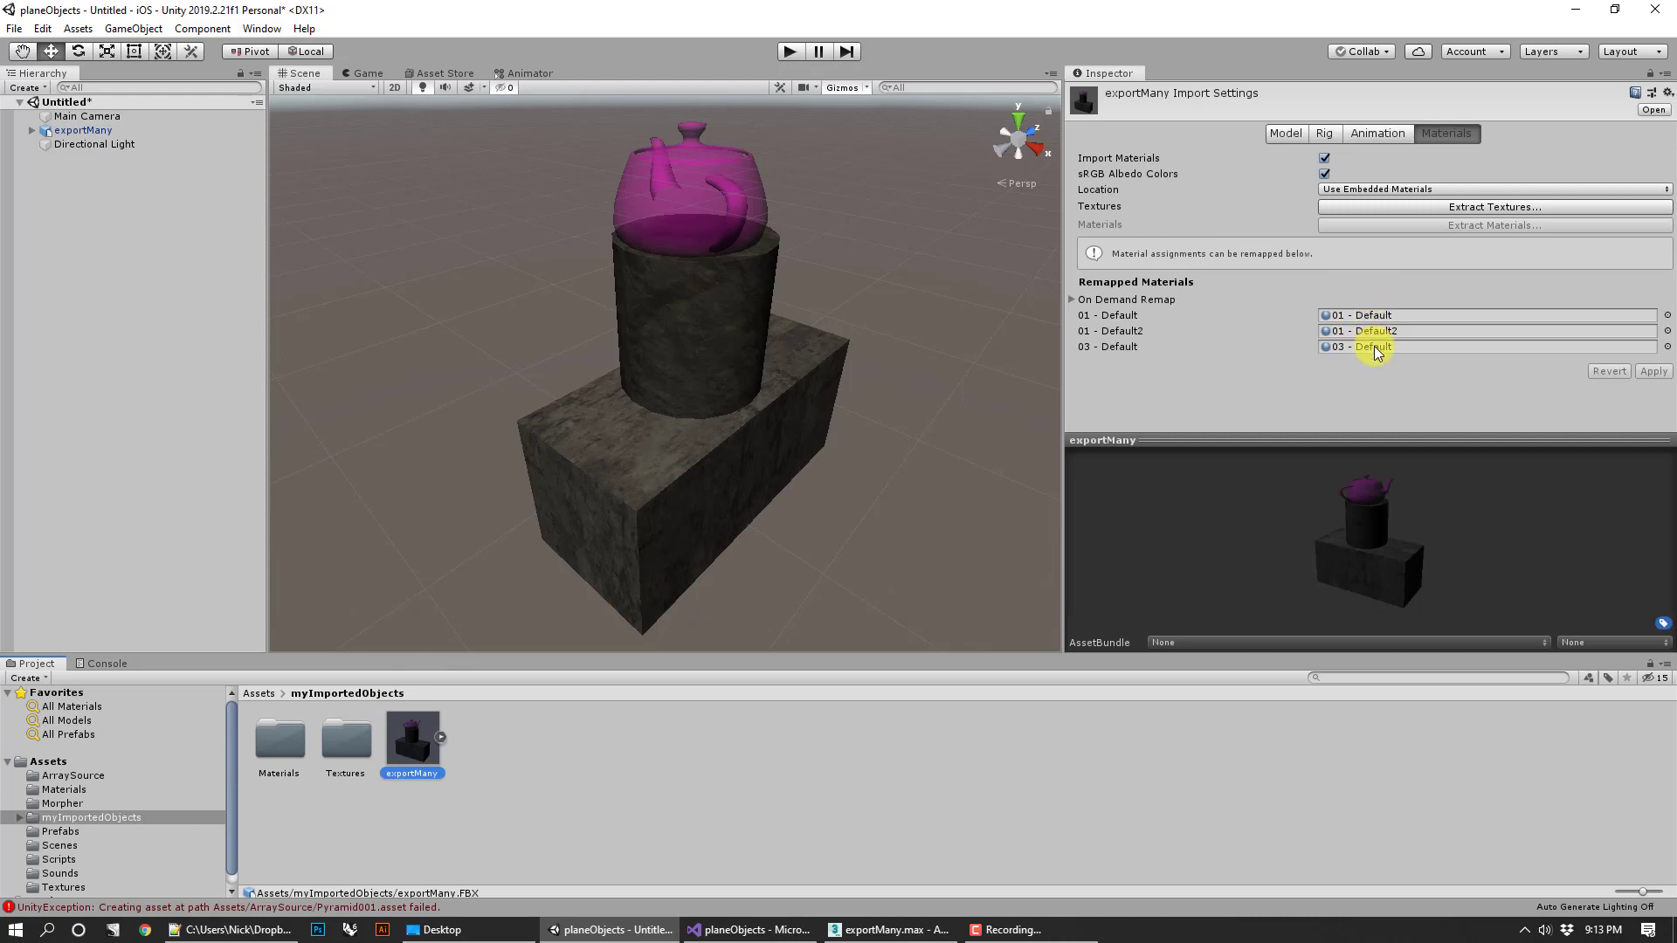
click(1072, 300)
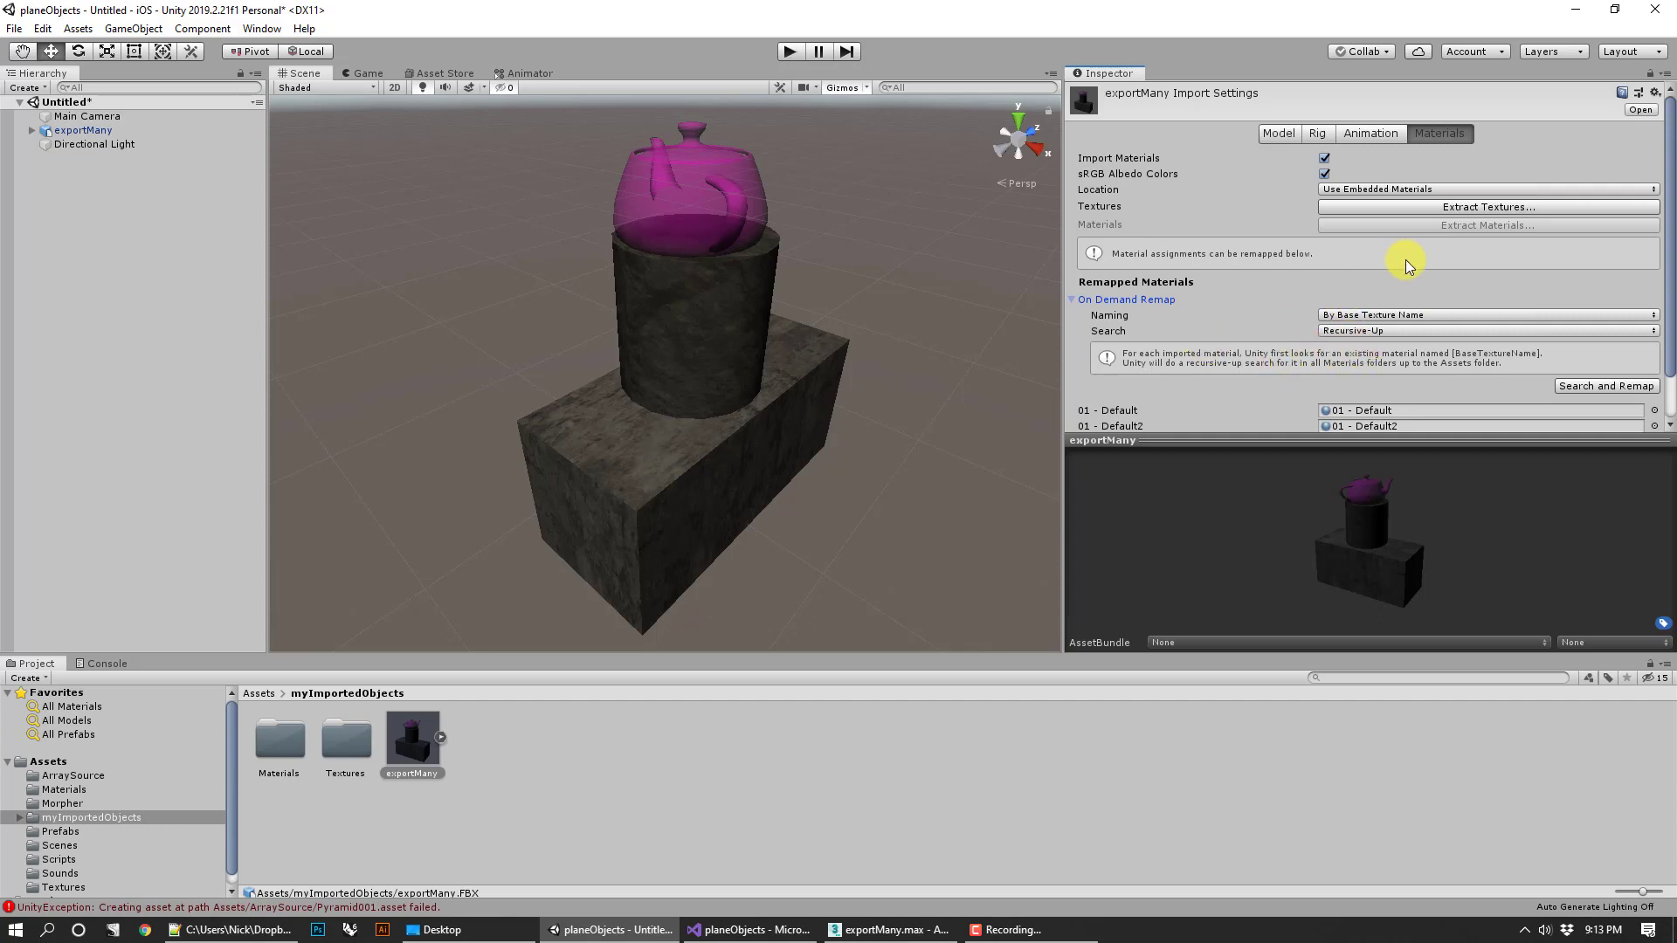
click(1375, 316)
click(1377, 328)
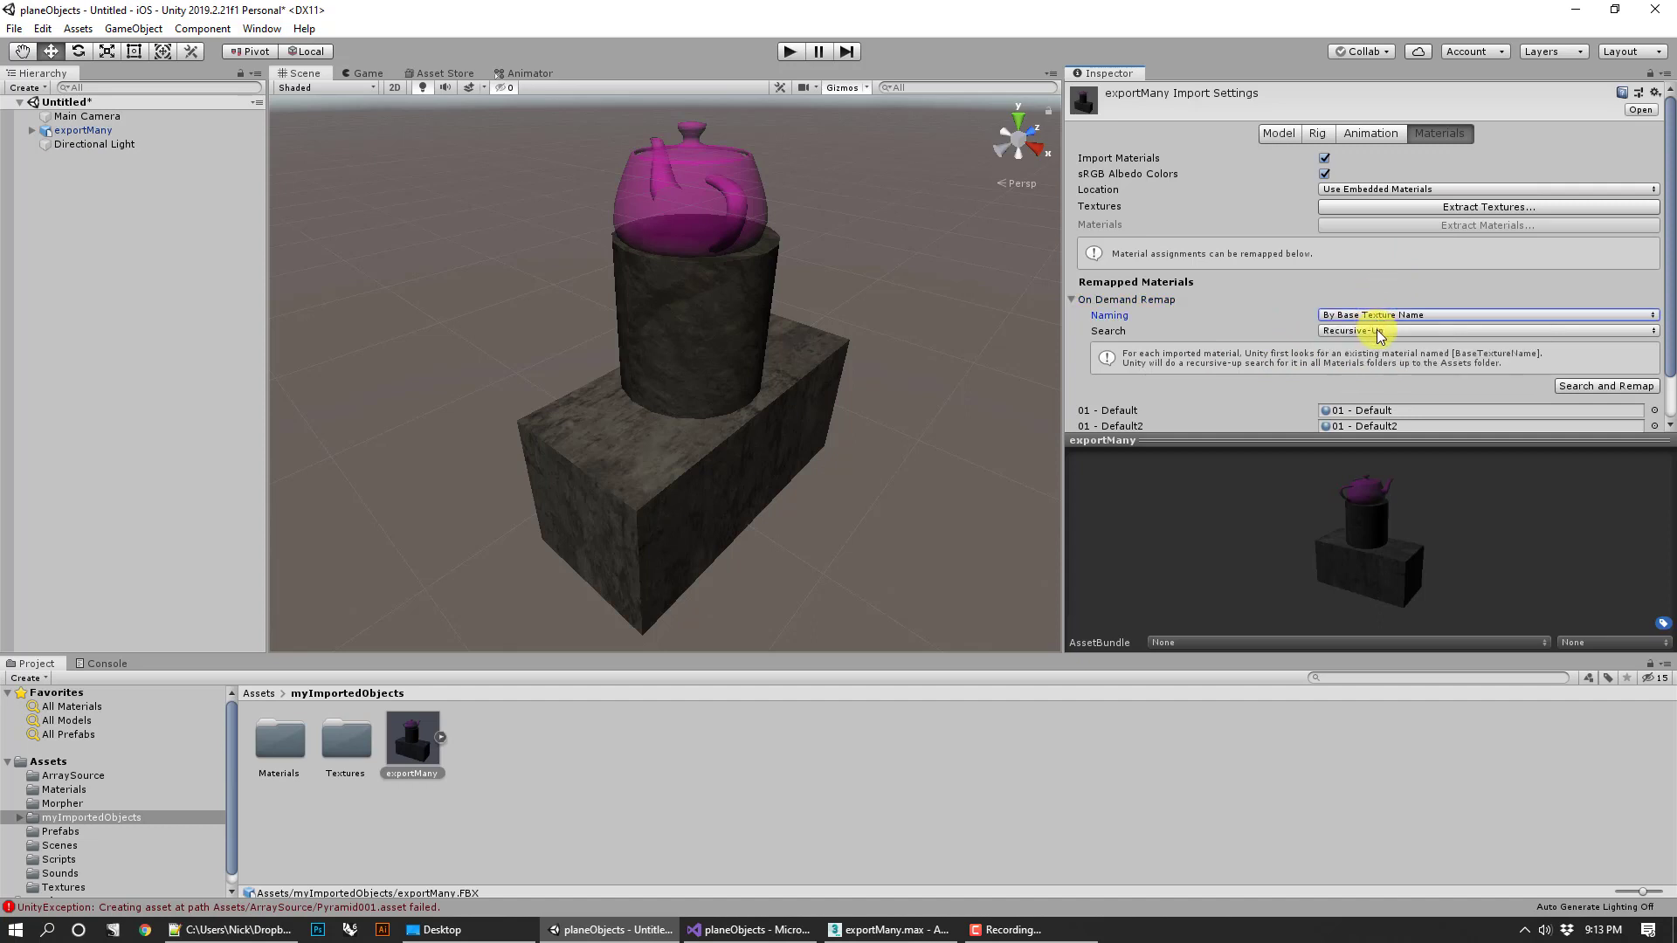
click(1272, 304)
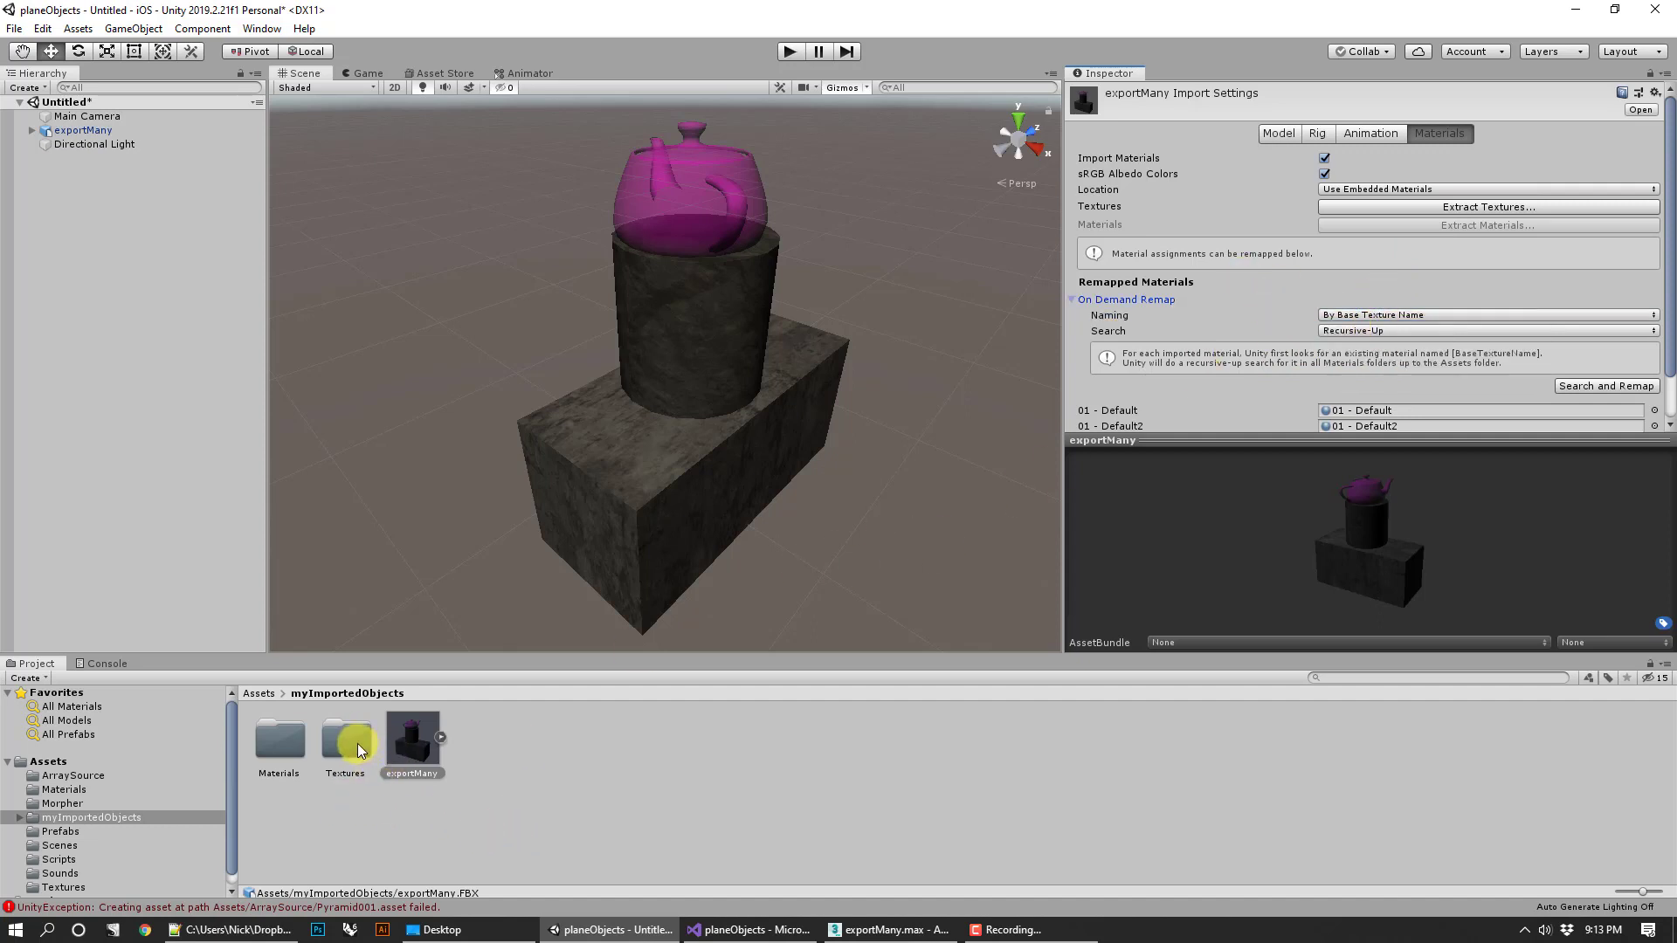
click(288, 738)
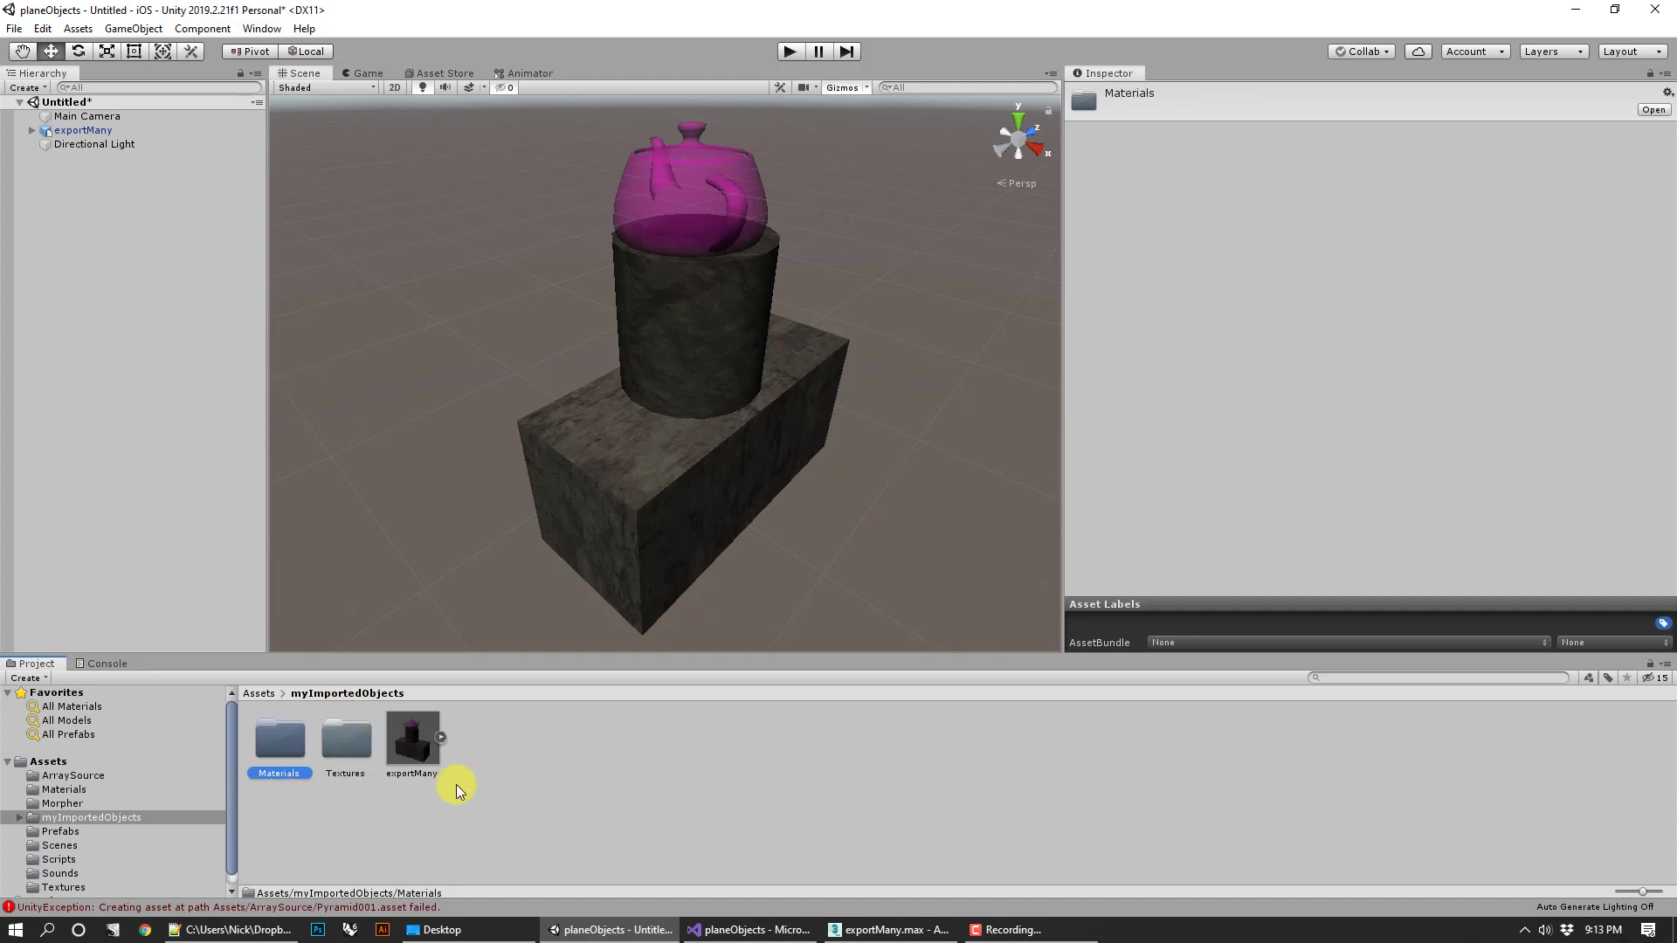
click(412, 751)
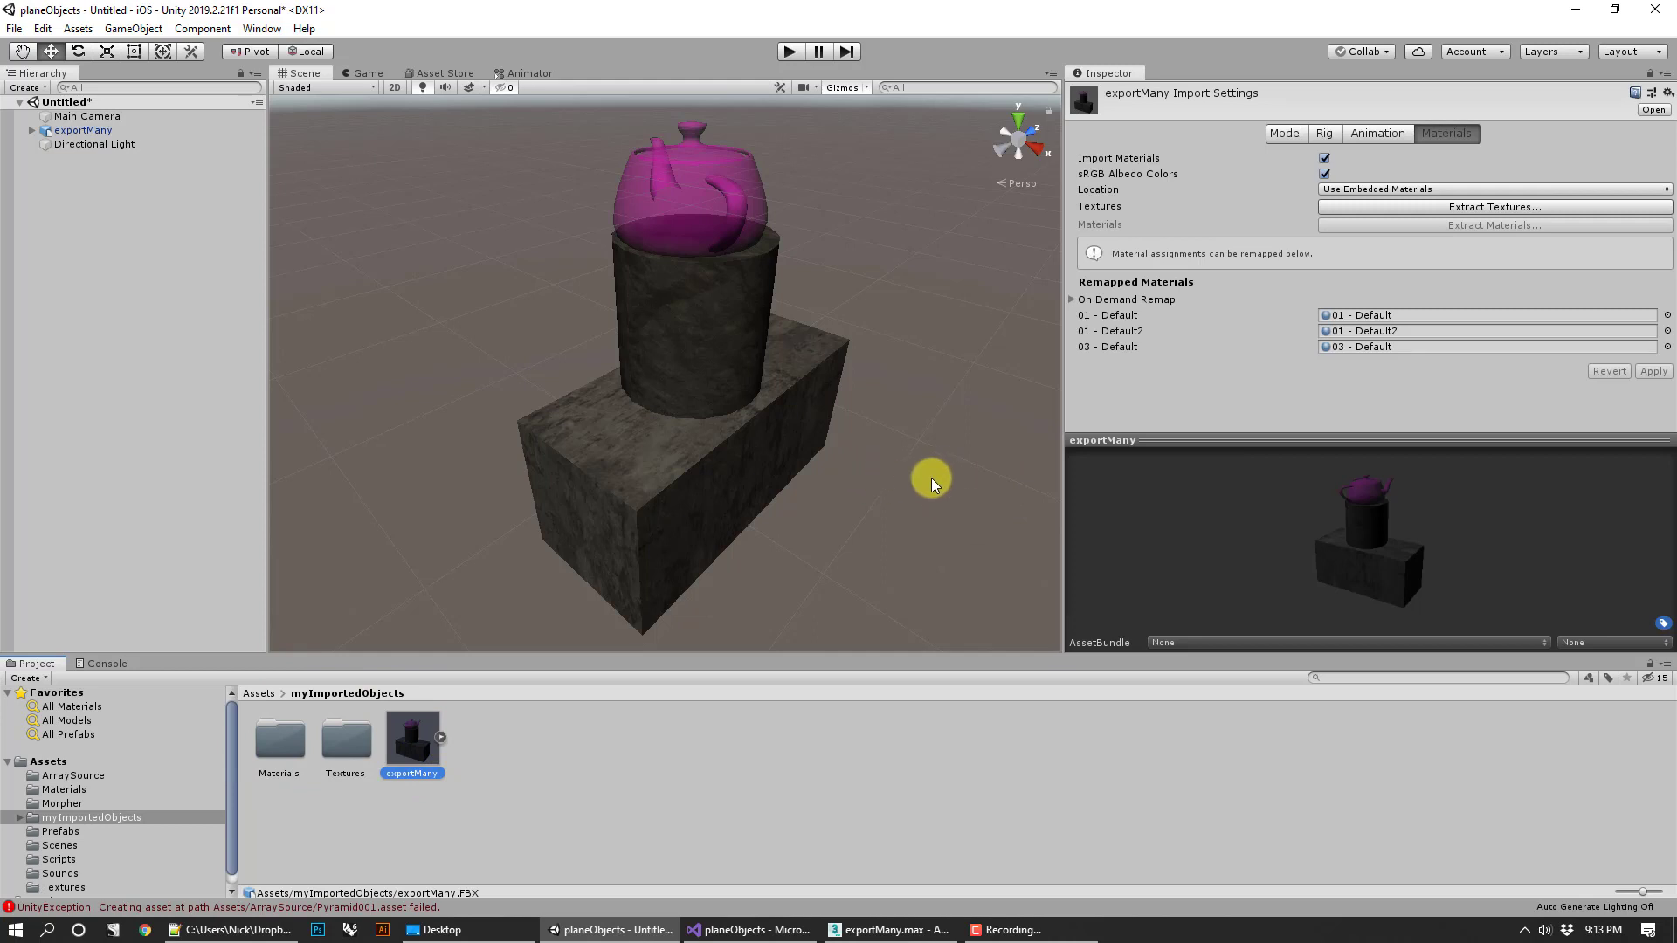
Inspect the textures on the placed exportMany model from another side.
right_drag(882, 473, 743, 435)
click(946, 524)
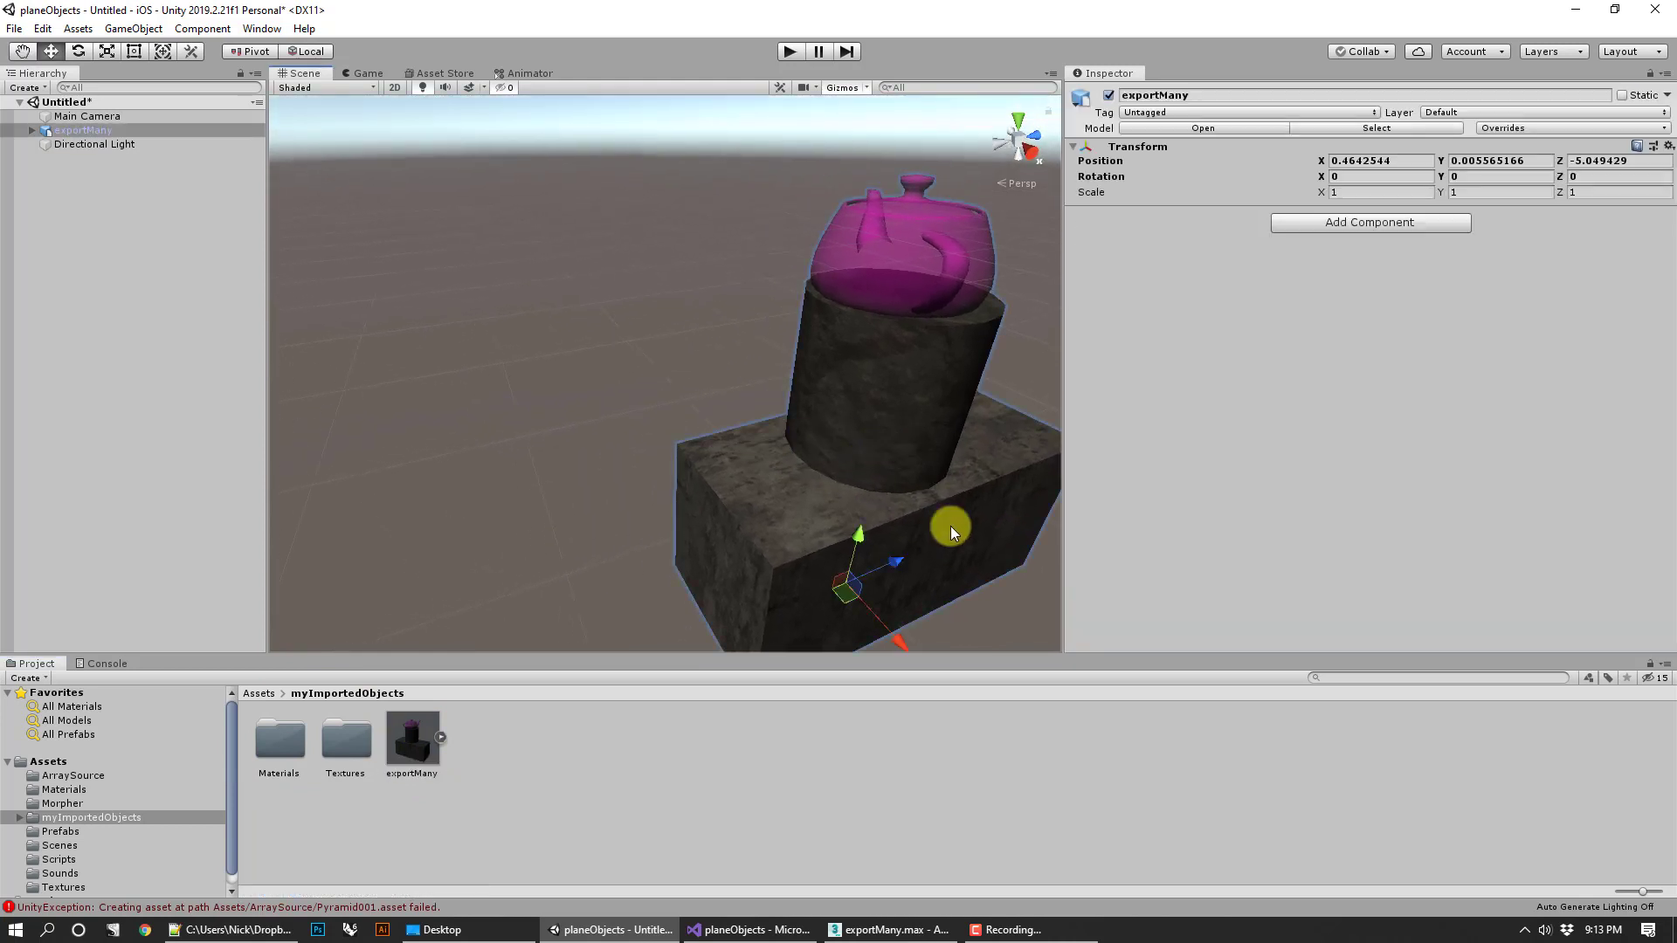
middle_drag(951, 525, 873, 431)
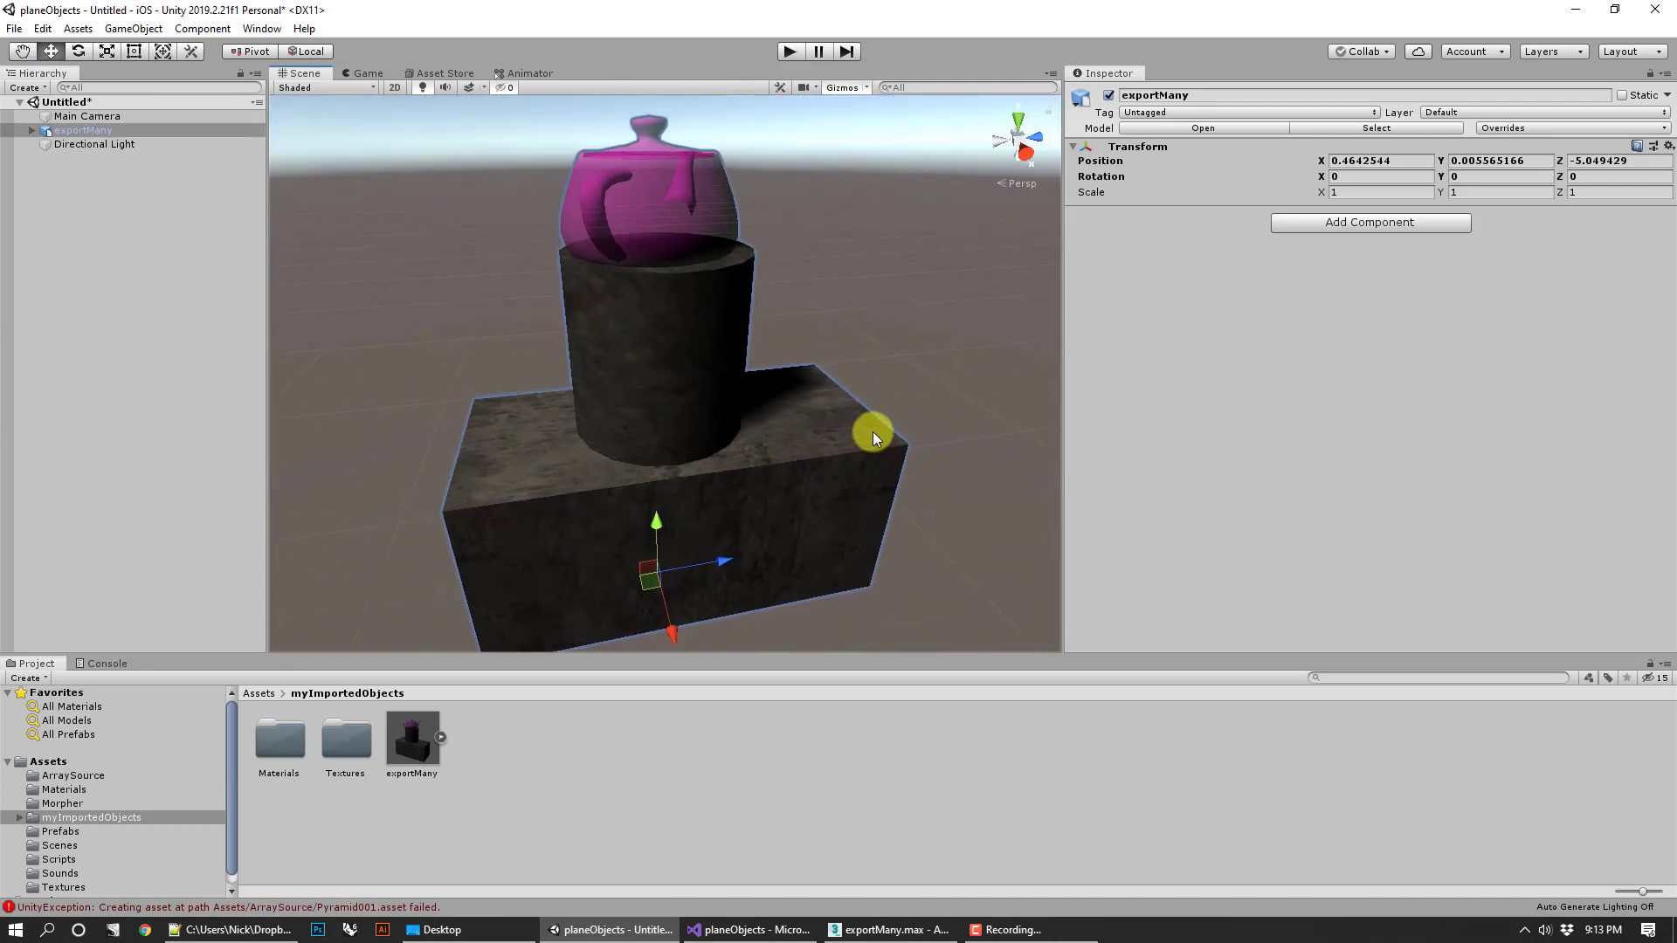
scroll(873, 431, down, 2)
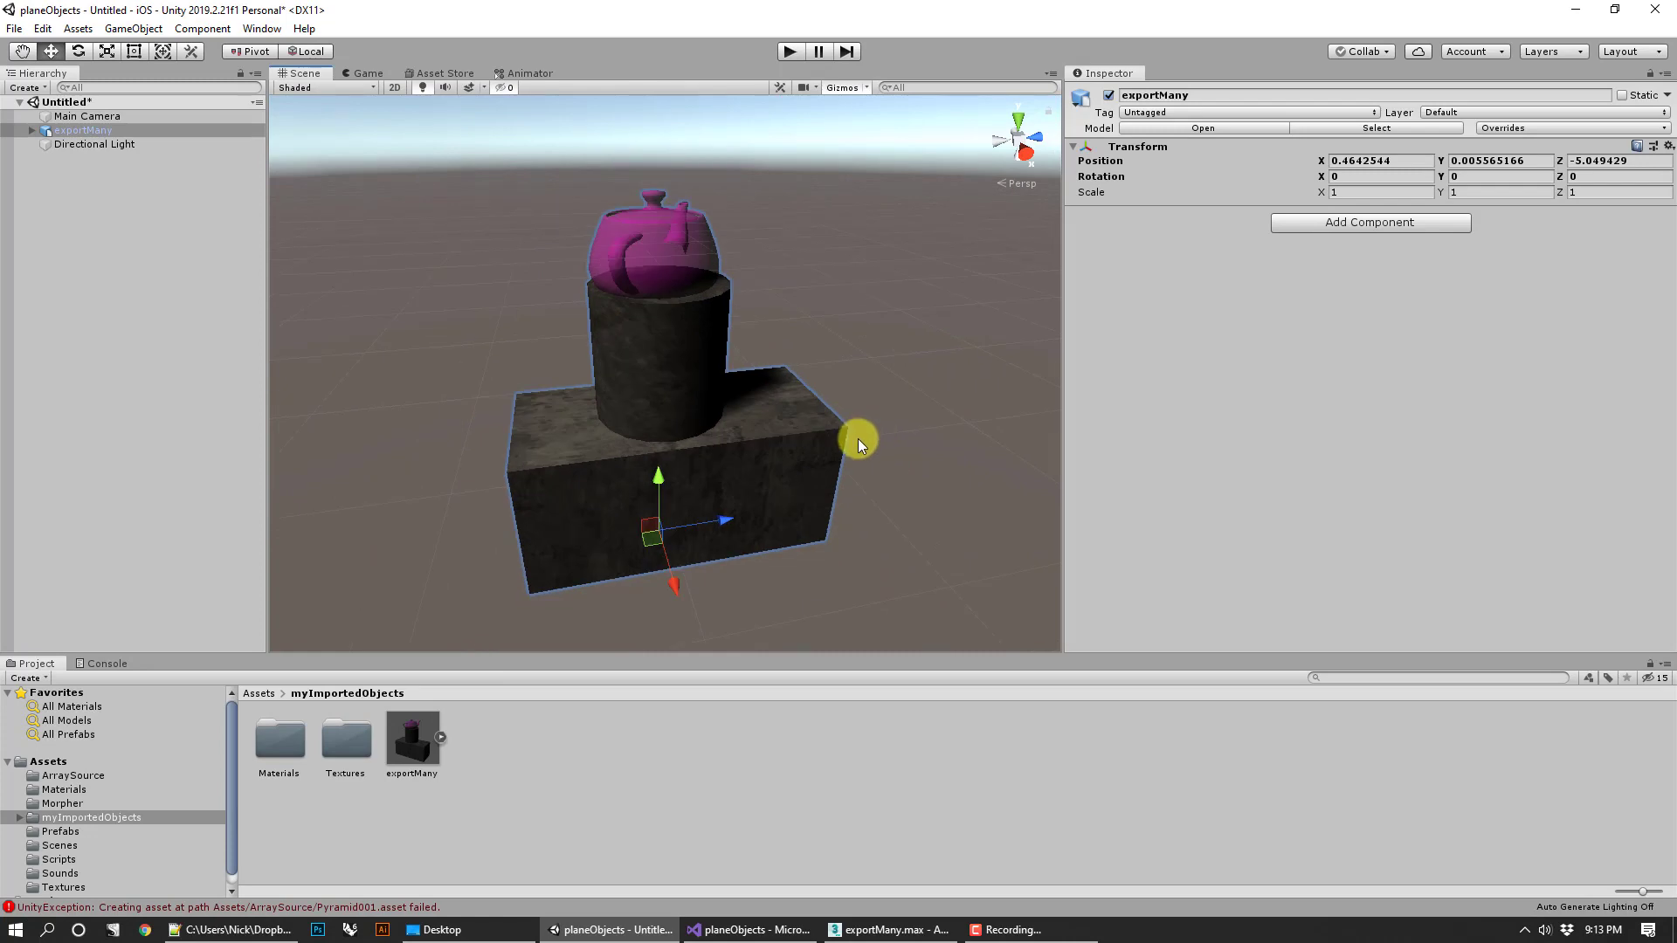
scroll(858, 440, up, 2)
click(961, 407)
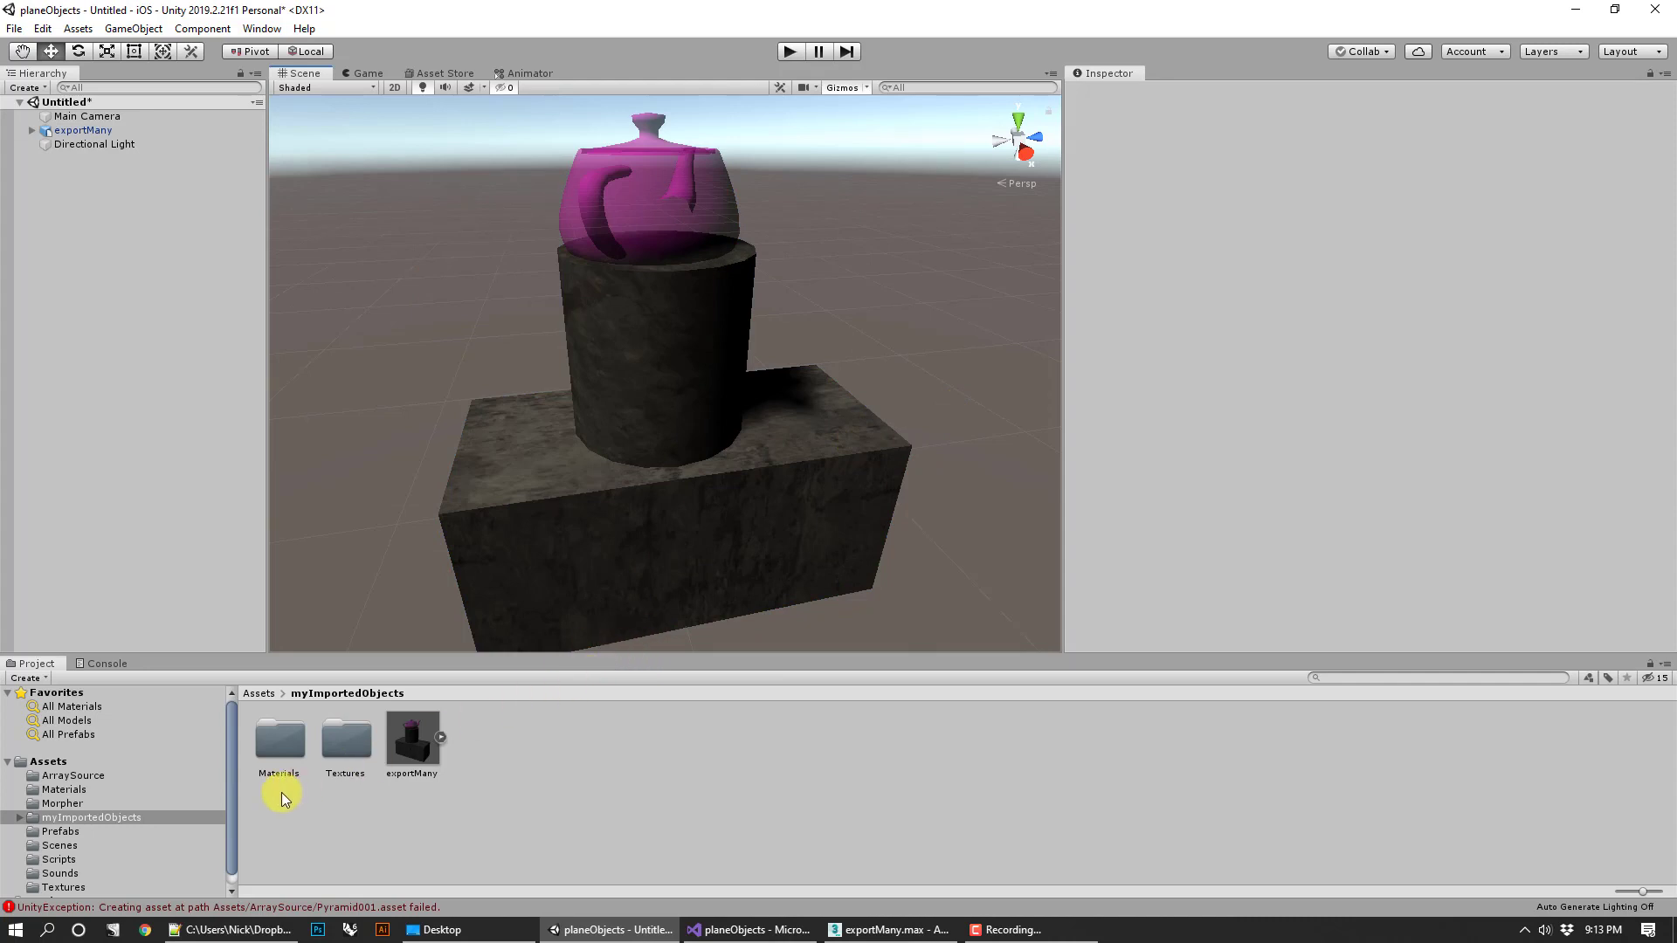
Look over the Materials and Textures subfolders of myImportedObjects and the exportMany asset's material assignments.
scroll(124, 810, down, 1)
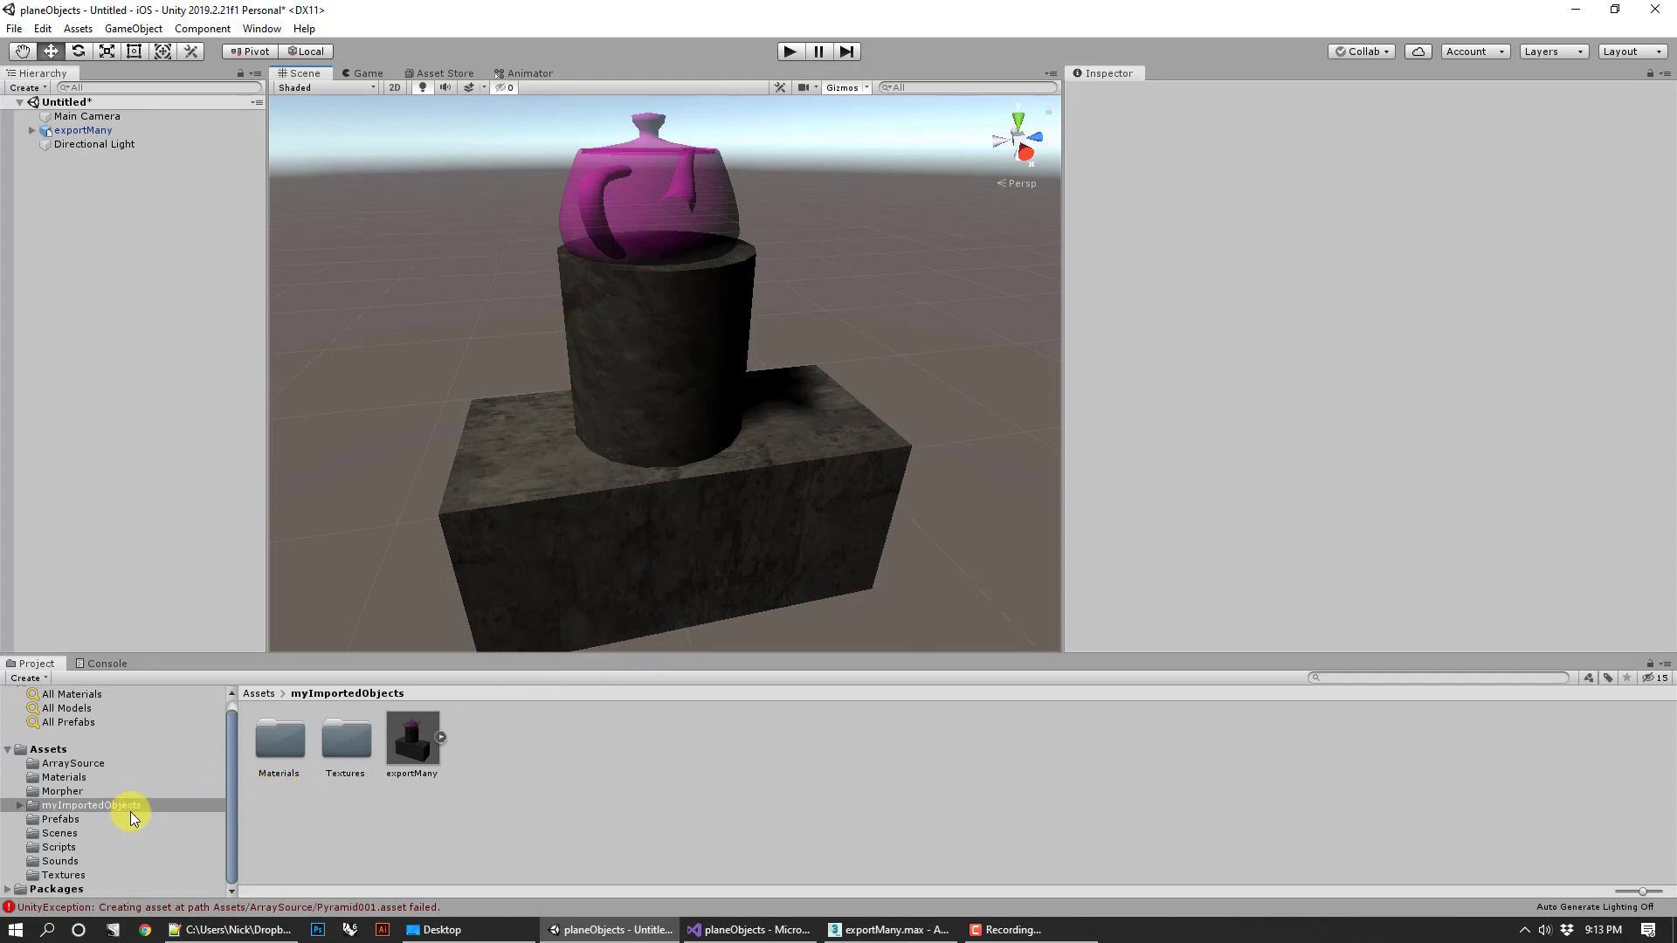
click(20, 807)
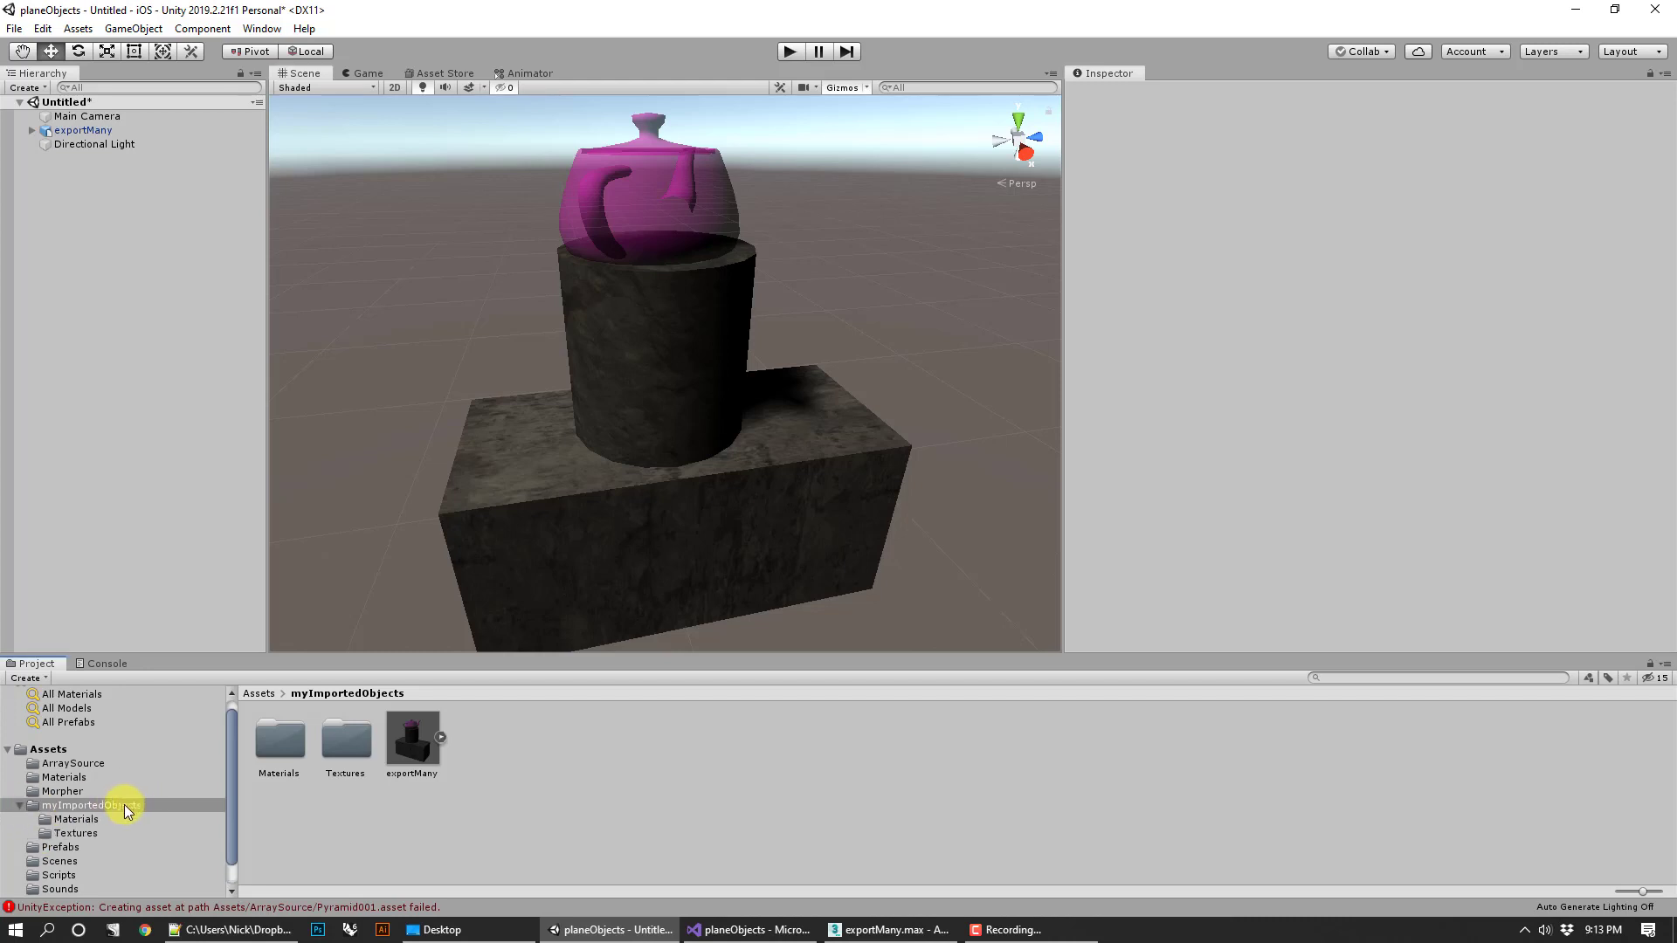
click(276, 738)
click(350, 739)
click(643, 822)
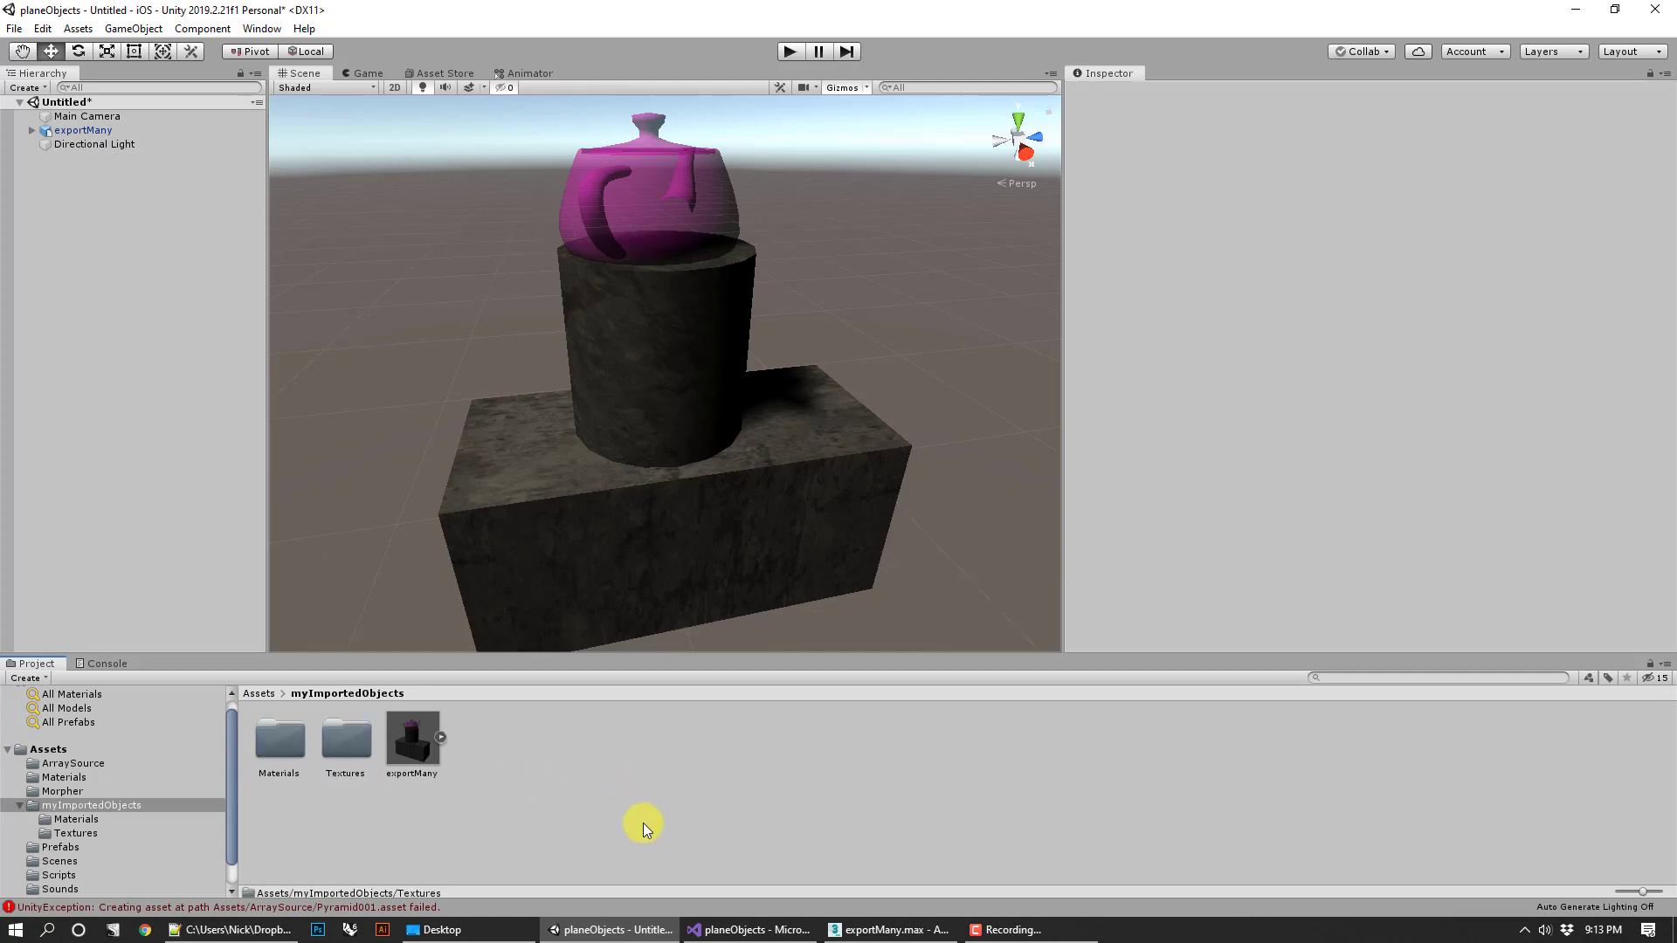
click(20, 805)
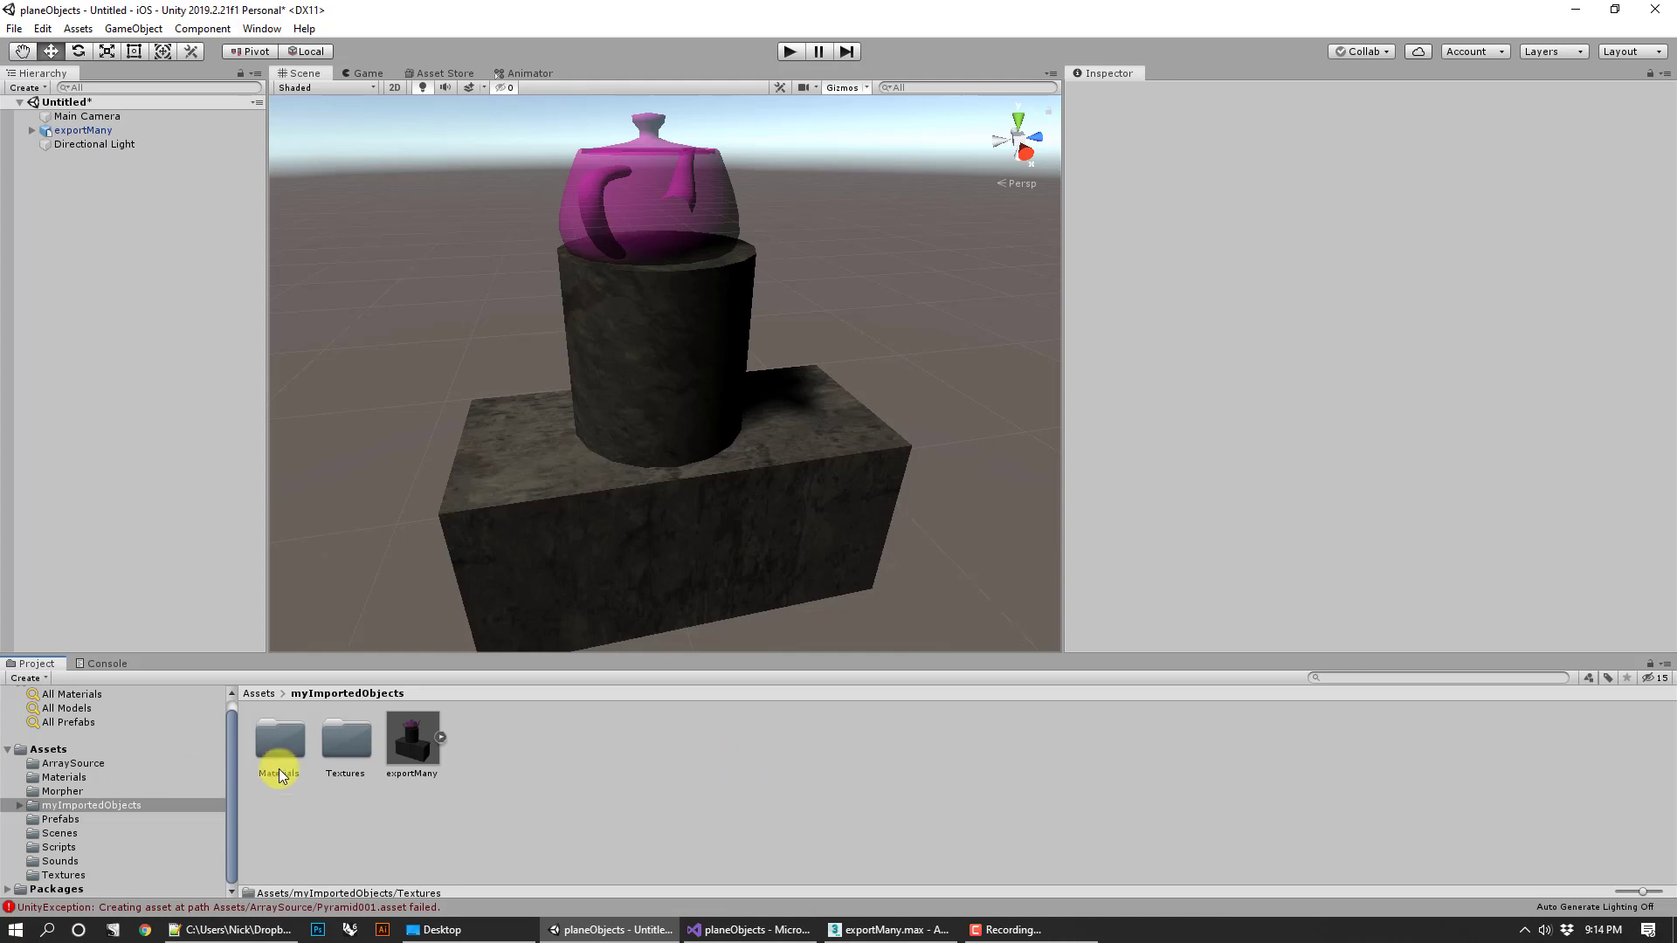
click(411, 738)
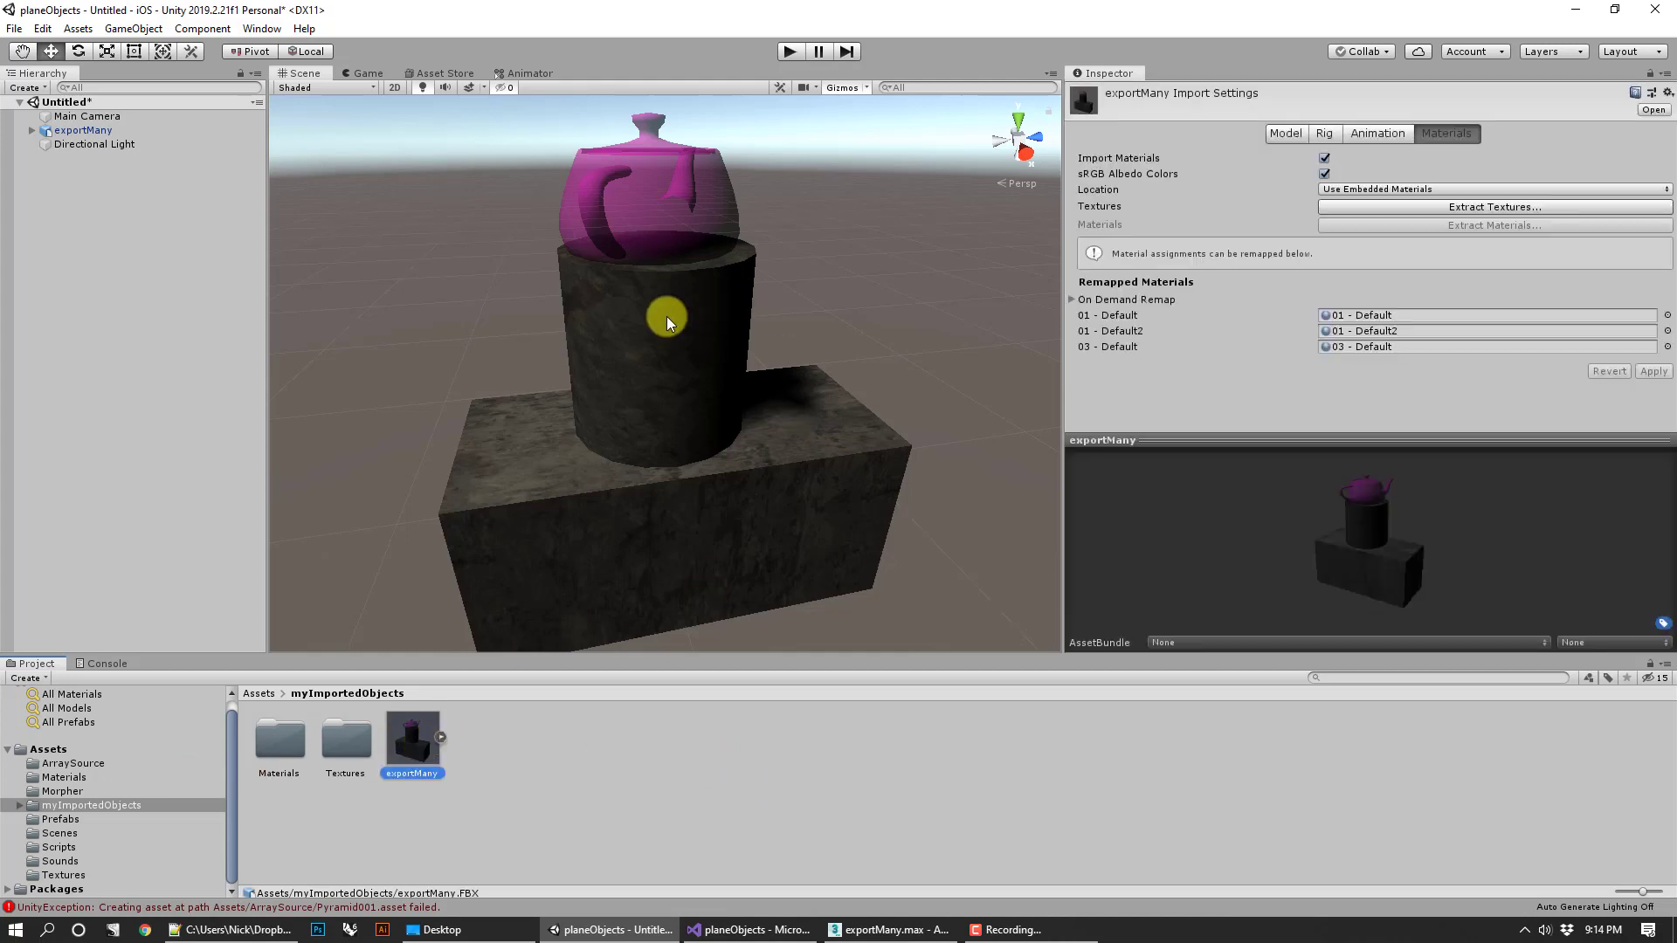
scroll(721, 370, down, 3)
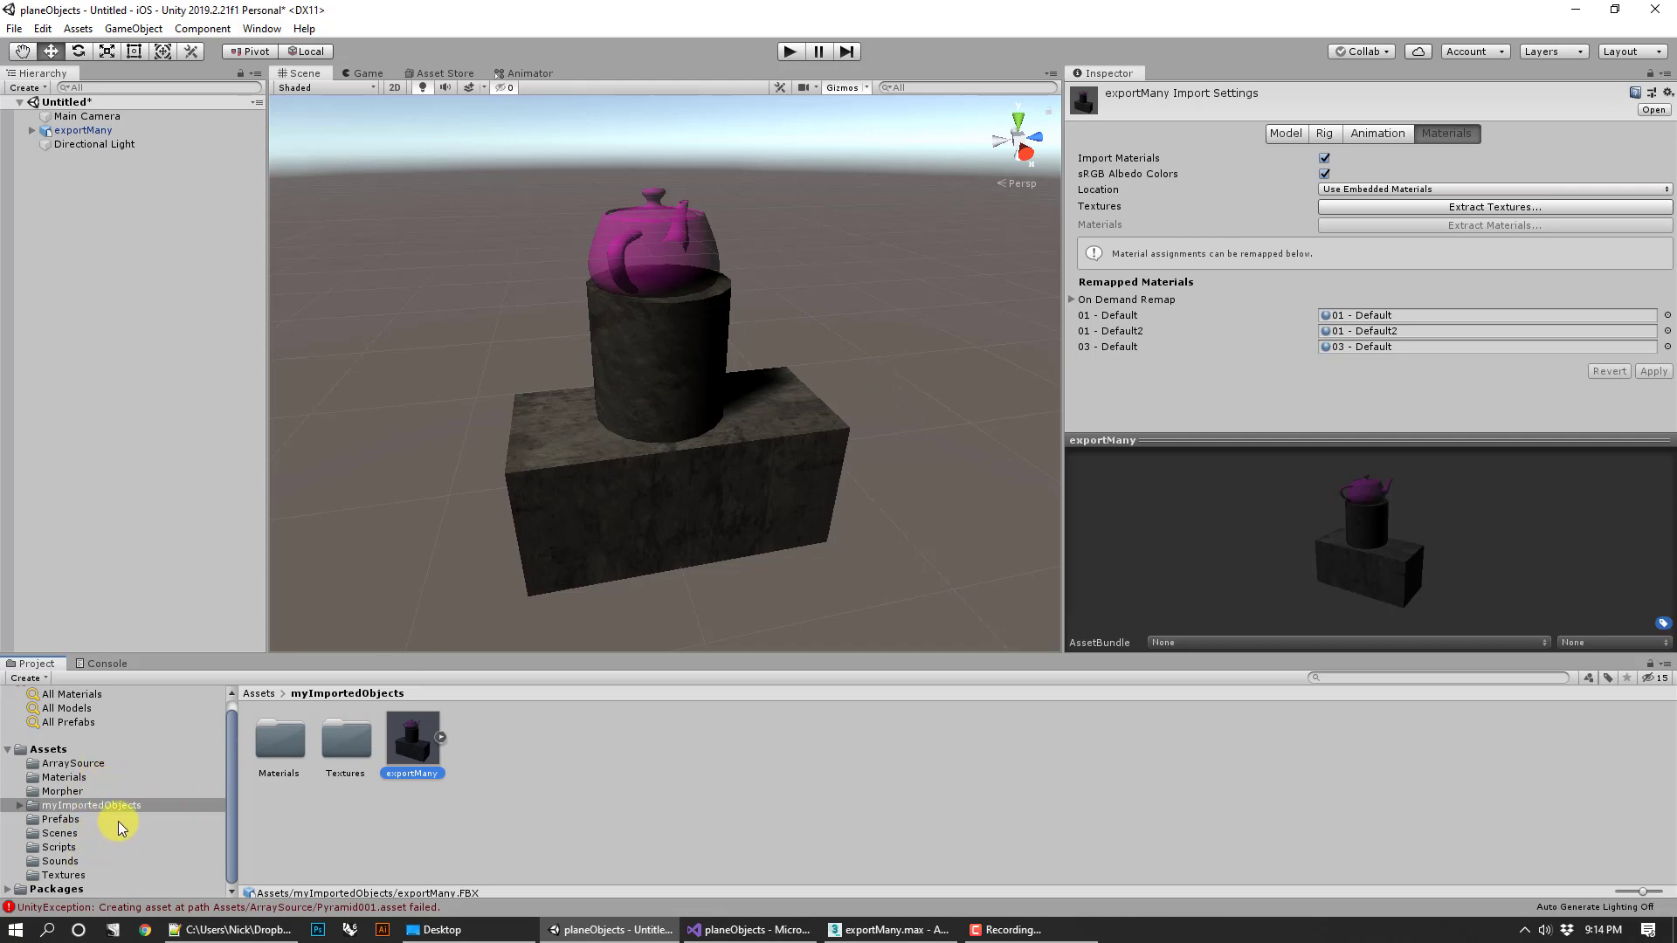
Move the myImportedObjects folder into the Prefabs folder and check the exportMany asset and its scene instance.
drag(71, 804, 66, 817)
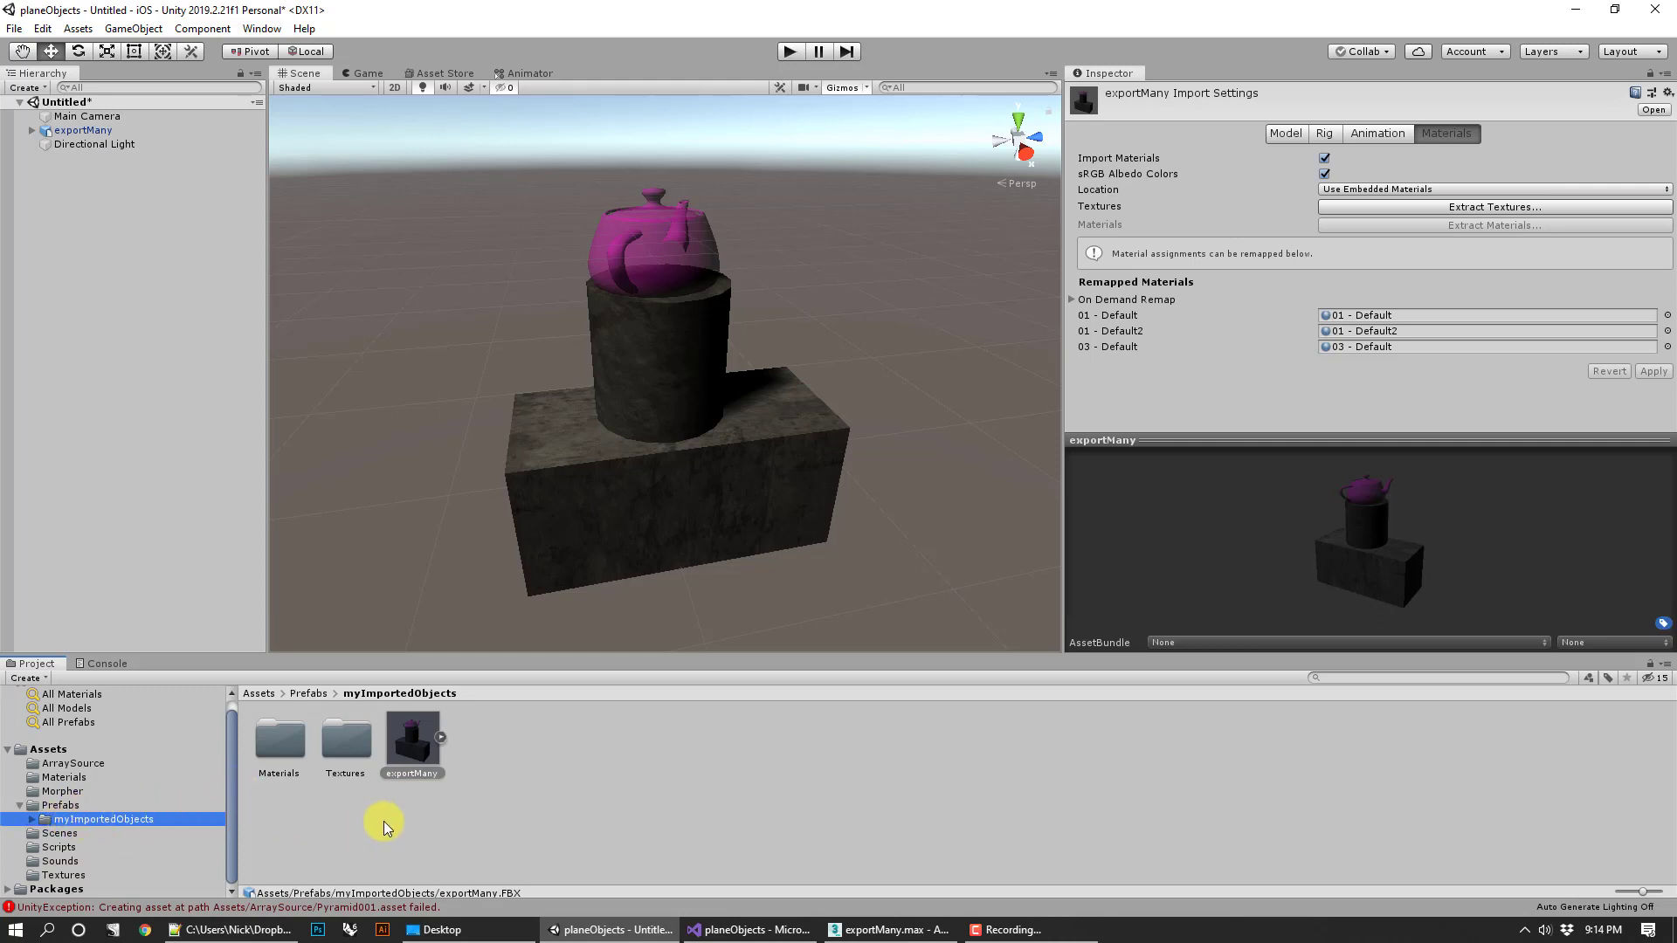
click(413, 808)
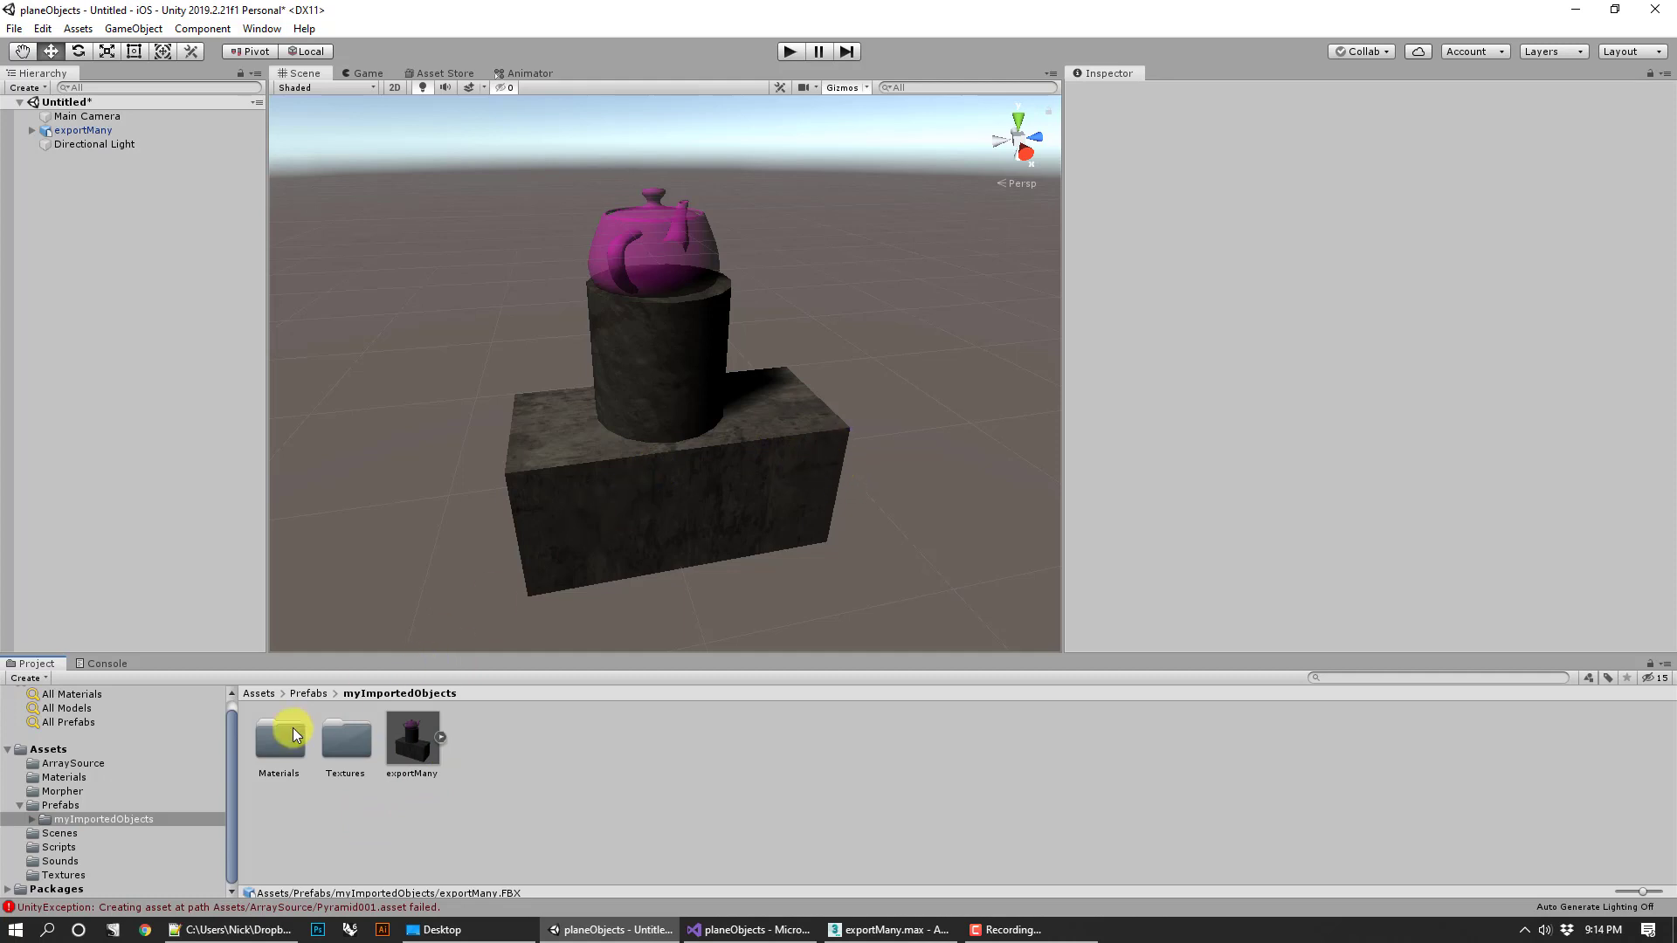
click(411, 730)
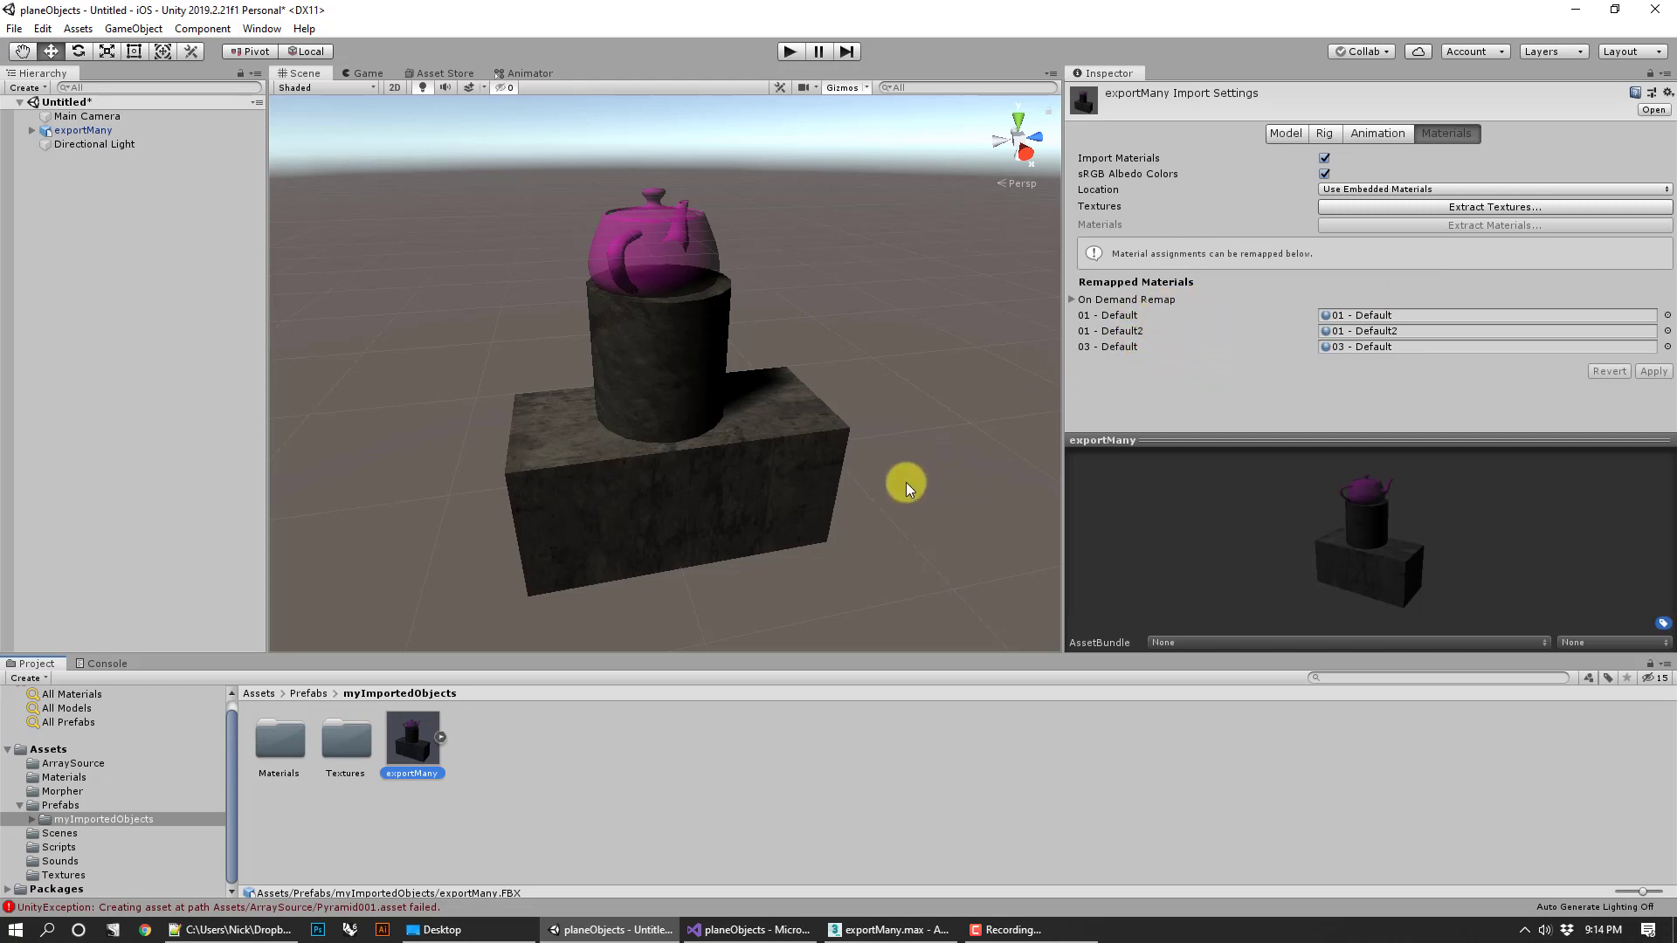
click(814, 449)
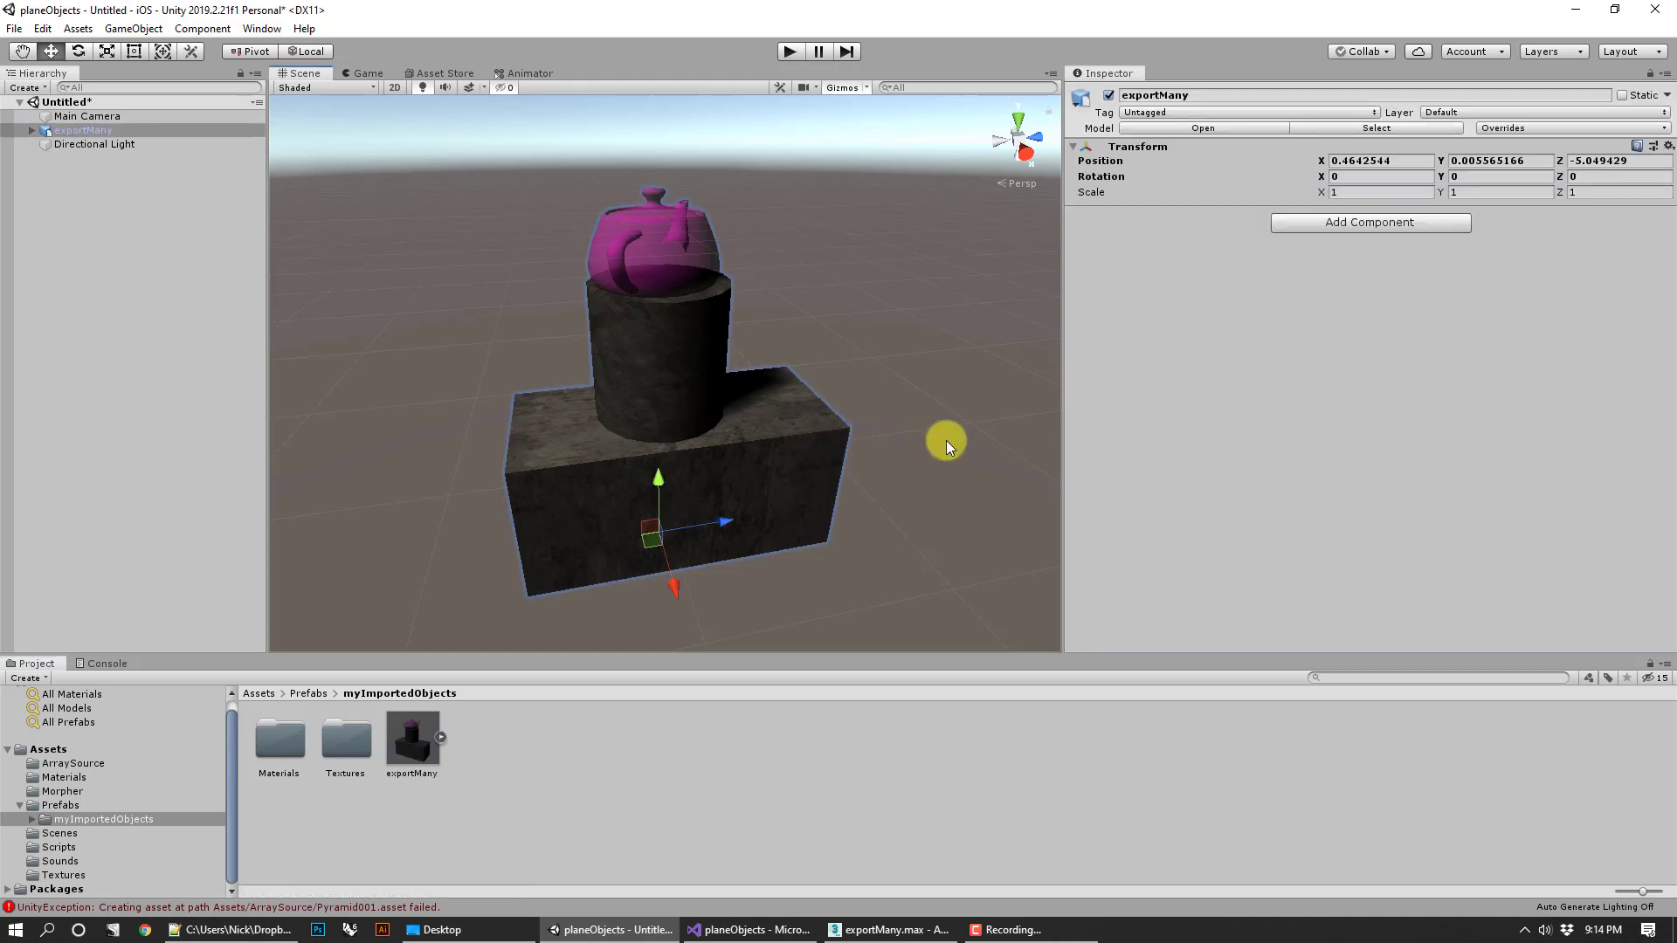